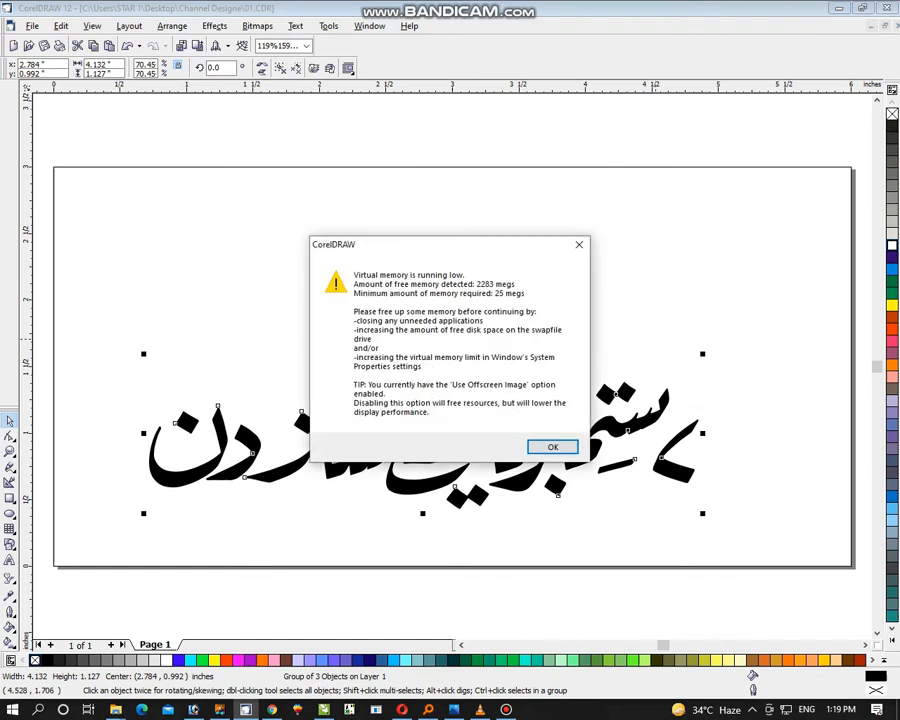
Fill the page-border rectangle with white and scale it down about its centre into an inset panel about 5.774 inches wide
{"action": "left_click", "coordinate": [552, 446]}
{"action": "left_click", "coordinate": [609, 436]}
{"action": "left_click", "coordinate": [705, 157]}
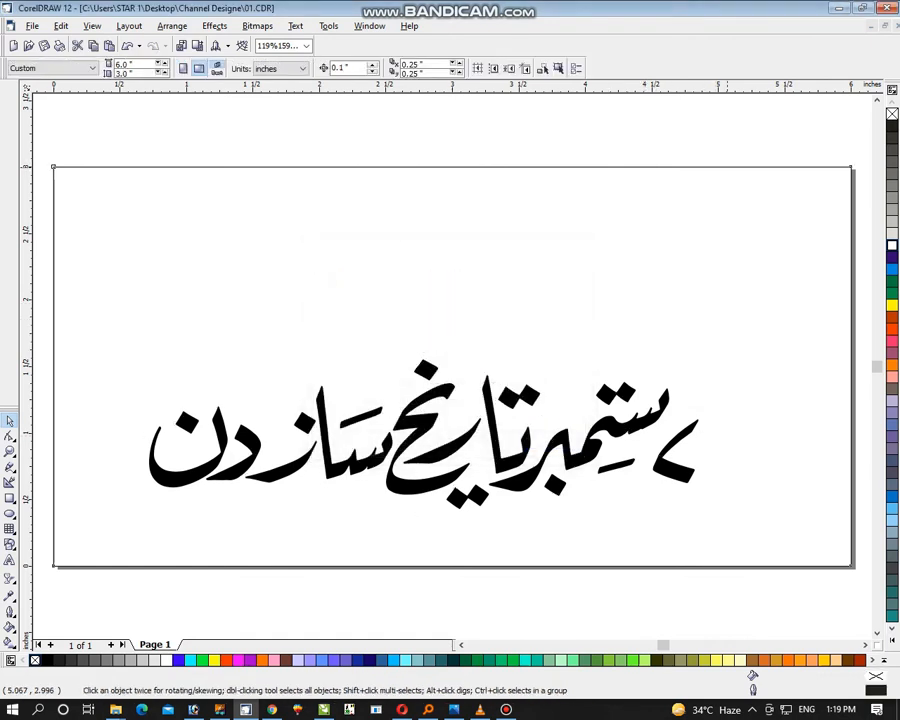
{"action": "left_click", "coordinate": [729, 167]}
{"action": "key", "text": "Delete"}
{"action": "key", "text": "Return"}
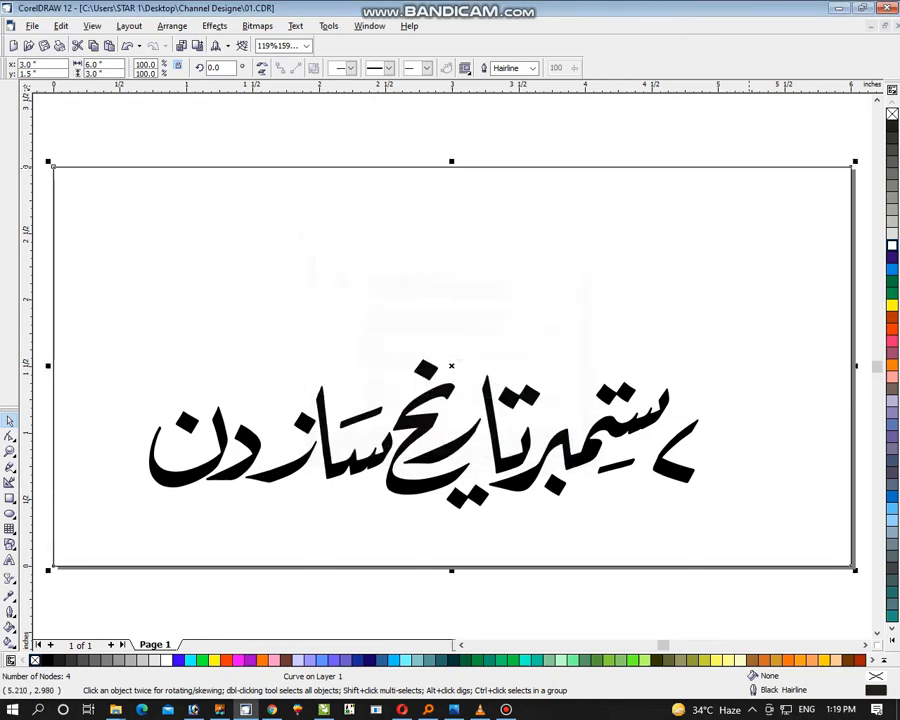
{"action": "left_click_drag", "start_coordinate": [763, 167], "coordinate": [632, 324]}
{"action": "key", "text": "ctrl+z"}
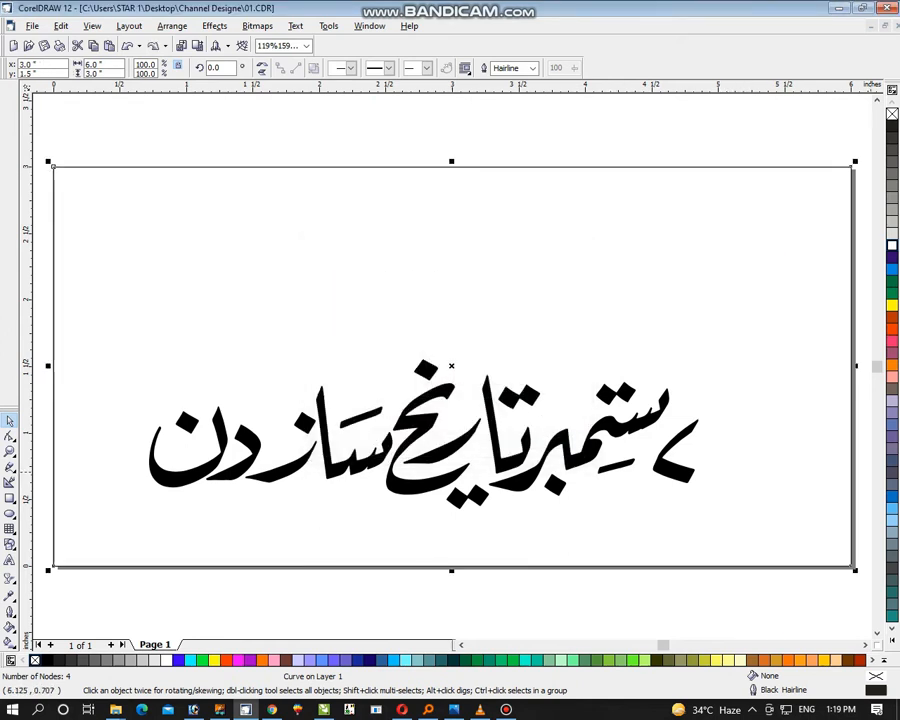
{"action": "left_click", "coordinate": [892, 245]}
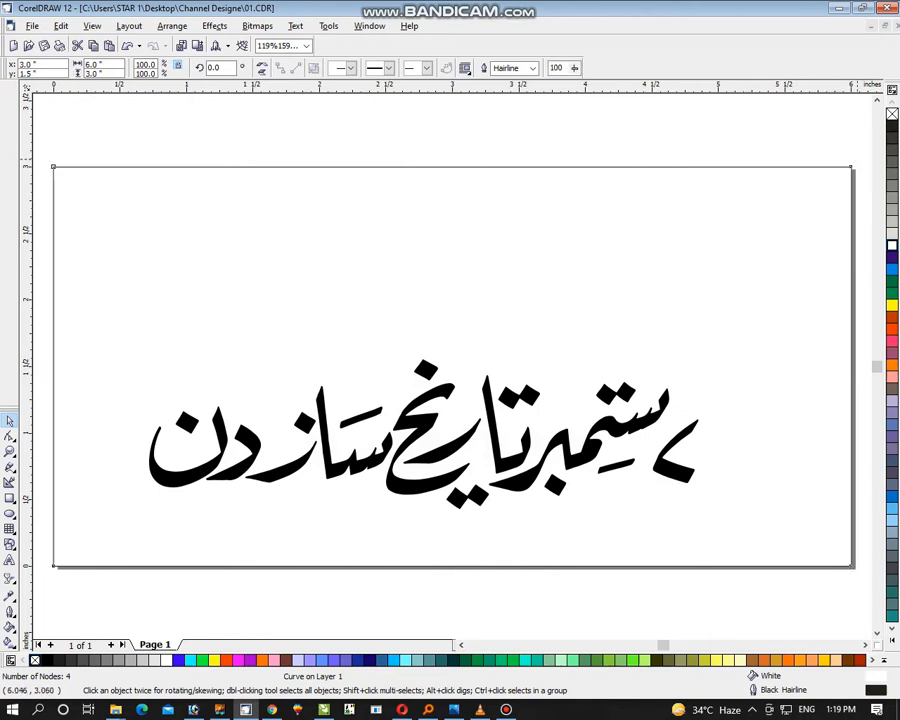
{"action": "left_click_drag", "start_coordinate": [857, 159], "coordinate": [838, 172]}
Add a page-sized rectangle behind the panel, convert it to curves, and colour its fill and outline 10% Black
{"action": "double_click", "coordinate": [10, 498]}
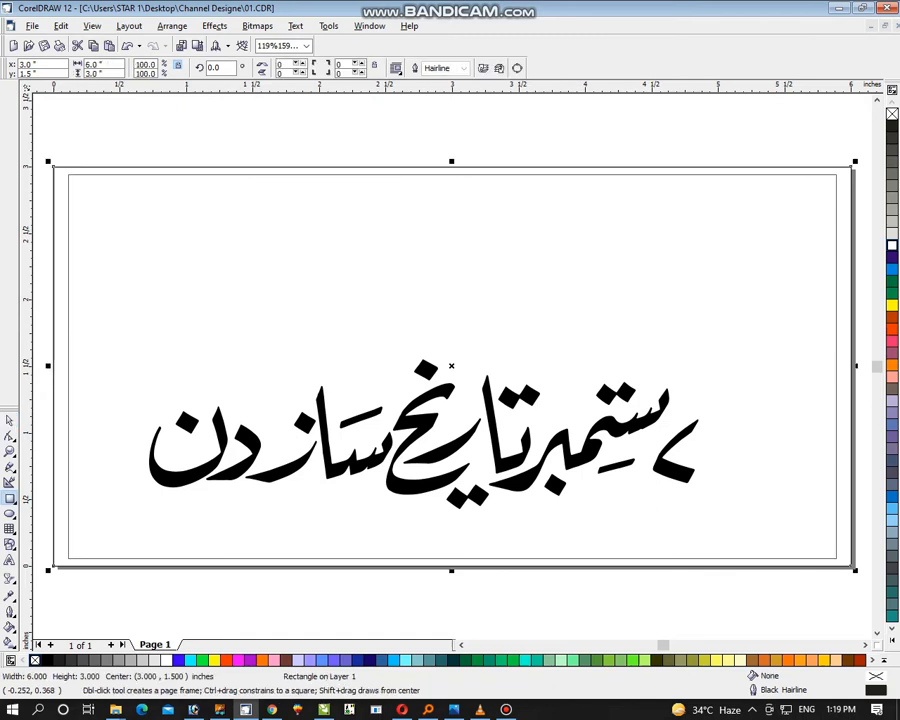
{"action": "key", "text": "ctrl+q"}
{"action": "key", "text": "space"}
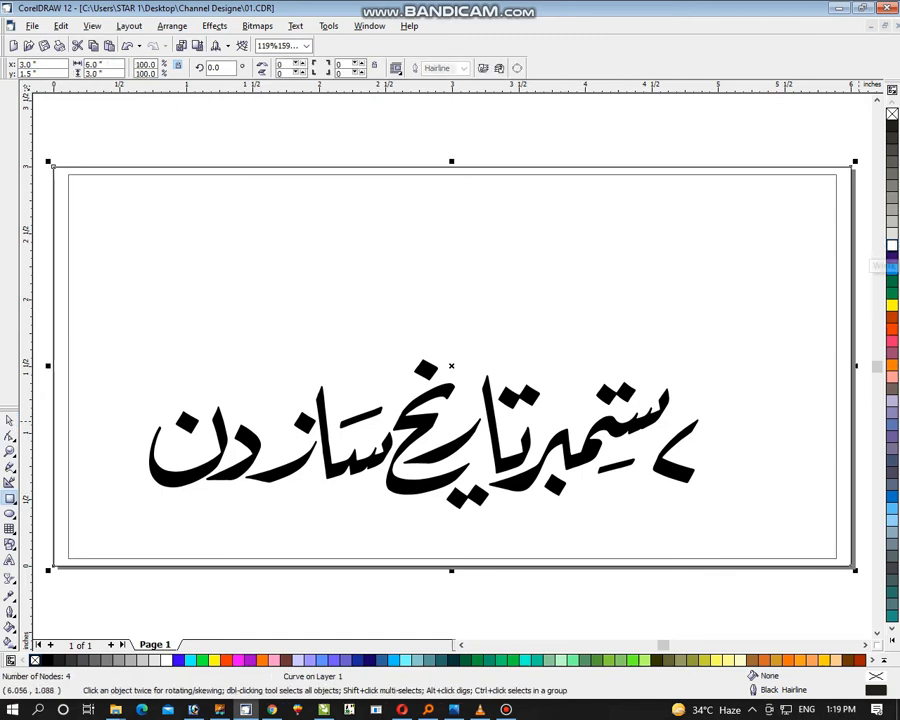
{"action": "left_click", "coordinate": [892, 233]}
{"action": "right_click", "coordinate": [892, 233]}
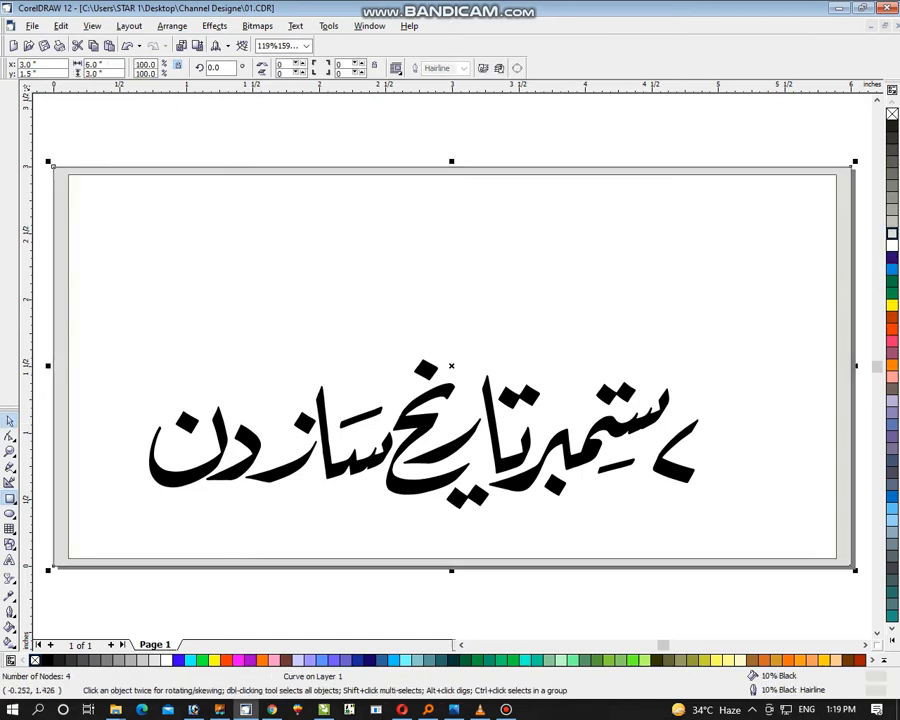
Reduce the inner panel's height to about 2.818 inches about its centre and remove its outline
{"action": "key", "text": "Tab"}
{"action": "left_click_drag", "start_coordinate": [454, 169], "coordinate": [452, 174]}
{"action": "left_click", "coordinate": [480, 170], "text": "shift"}
{"action": "left_click", "coordinate": [511, 250]}
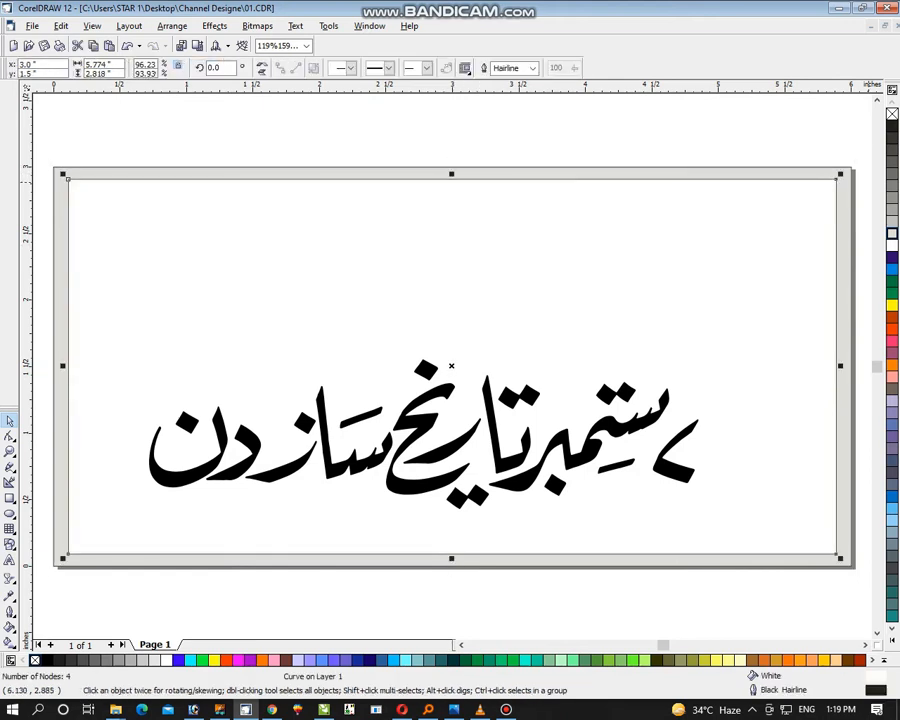
{"action": "right_click", "coordinate": [892, 114]}
Fill the outer frame with light peach and the inner panel with Red
{"action": "left_click", "coordinate": [834, 175]}
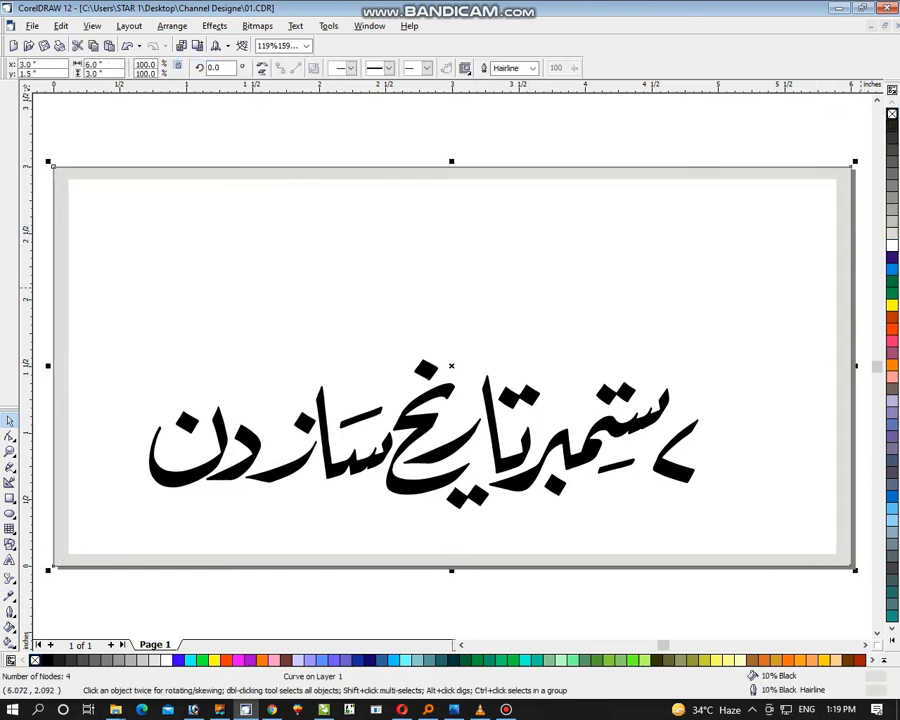
{"action": "left_click", "coordinate": [836, 660]}
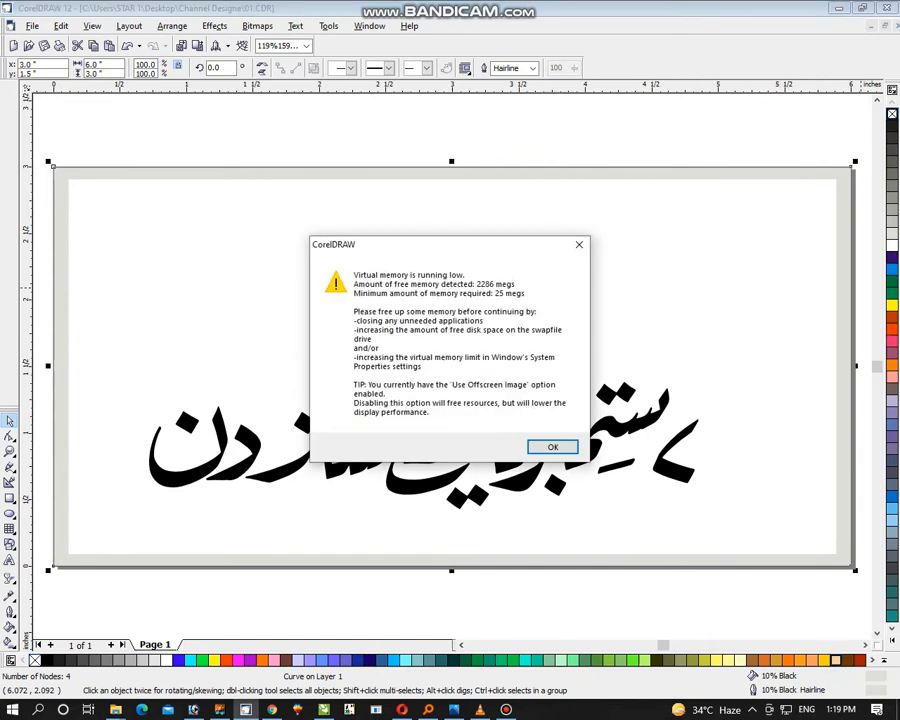
{"action": "key", "text": "Return"}
{"action": "left_click", "coordinate": [751, 443]}
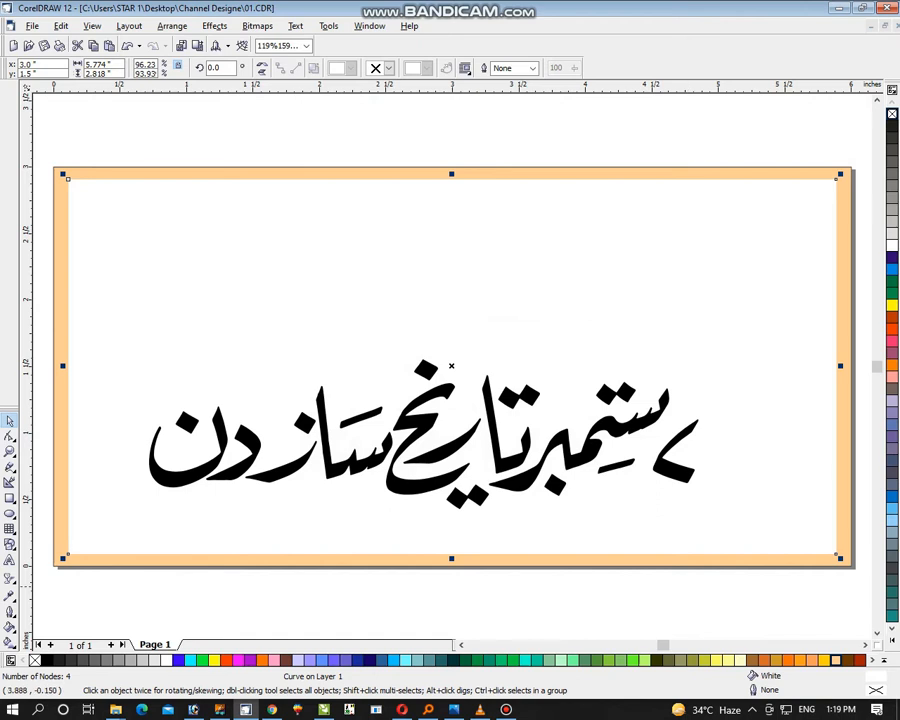
{"action": "left_click", "coordinate": [848, 660]}
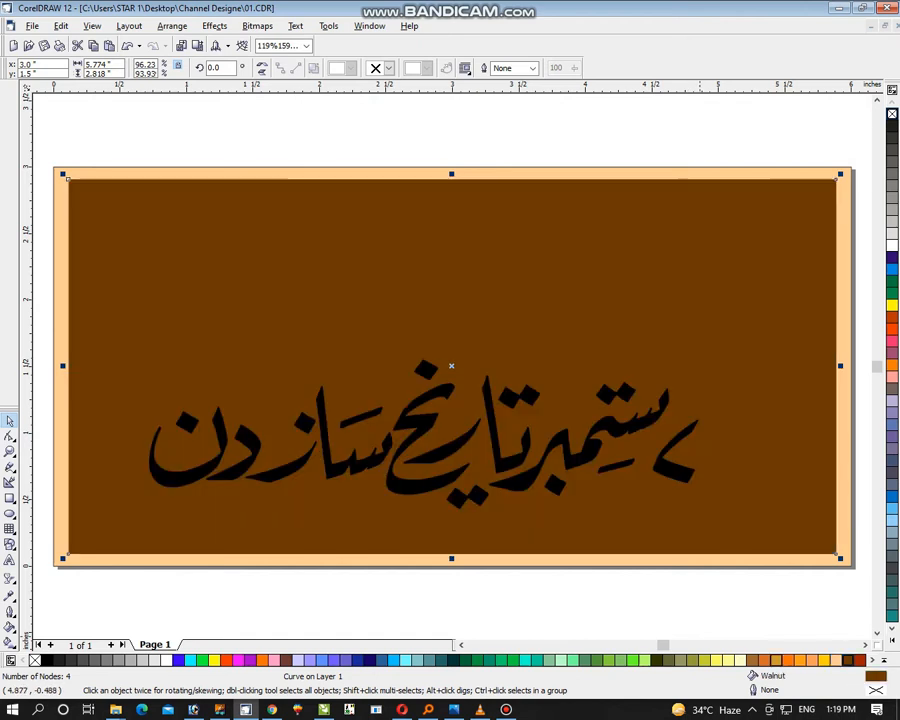
{"action": "key", "text": "ctrl+z"}
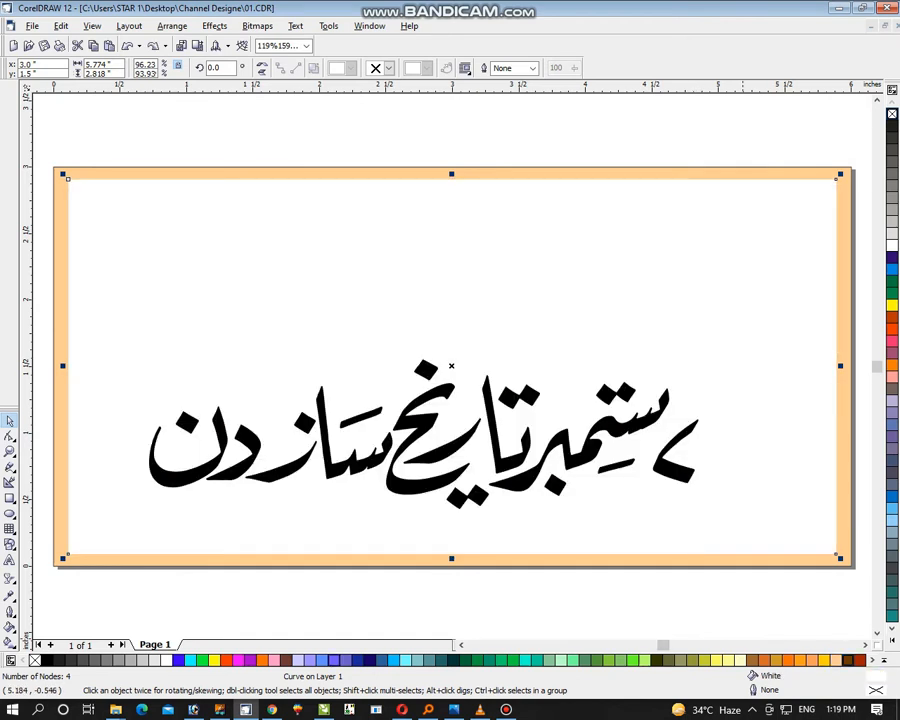
{"action": "left_click", "coordinate": [892, 328]}
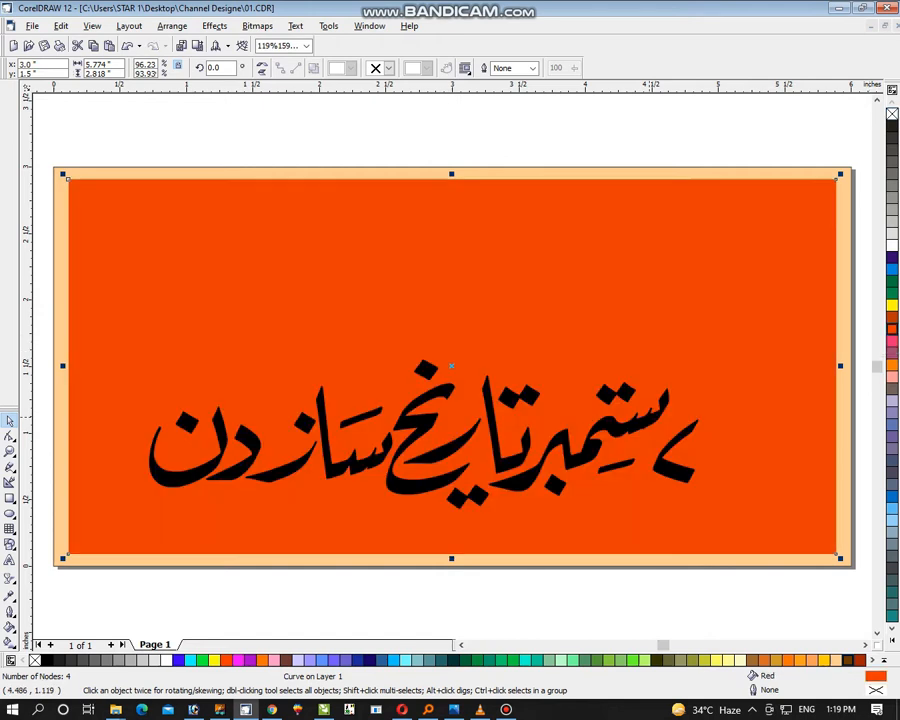
Ungroup the black calligraphy and group the four pieces of the word ستمبر on their own
{"action": "left_click", "coordinate": [592, 441]}
{"action": "key", "text": "ctrl+u"}
{"action": "left_click", "coordinate": [573, 580]}
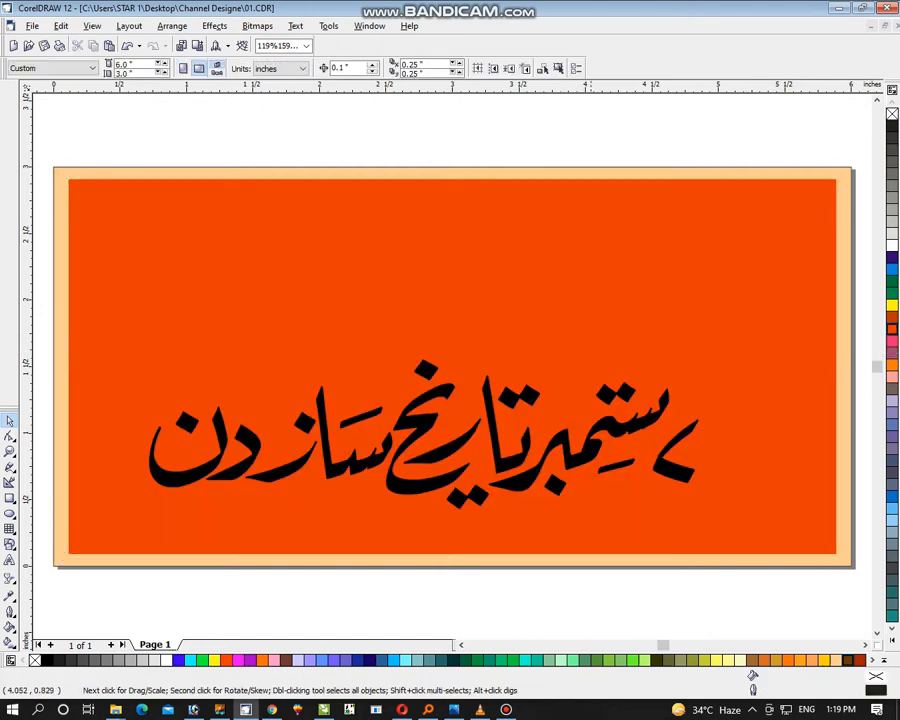
{"action": "left_click_drag", "start_coordinate": [591, 455], "coordinate": [651, 400]}
{"action": "key", "text": "ctrl+z"}
{"action": "left_click", "coordinate": [612, 466], "text": "shift"}
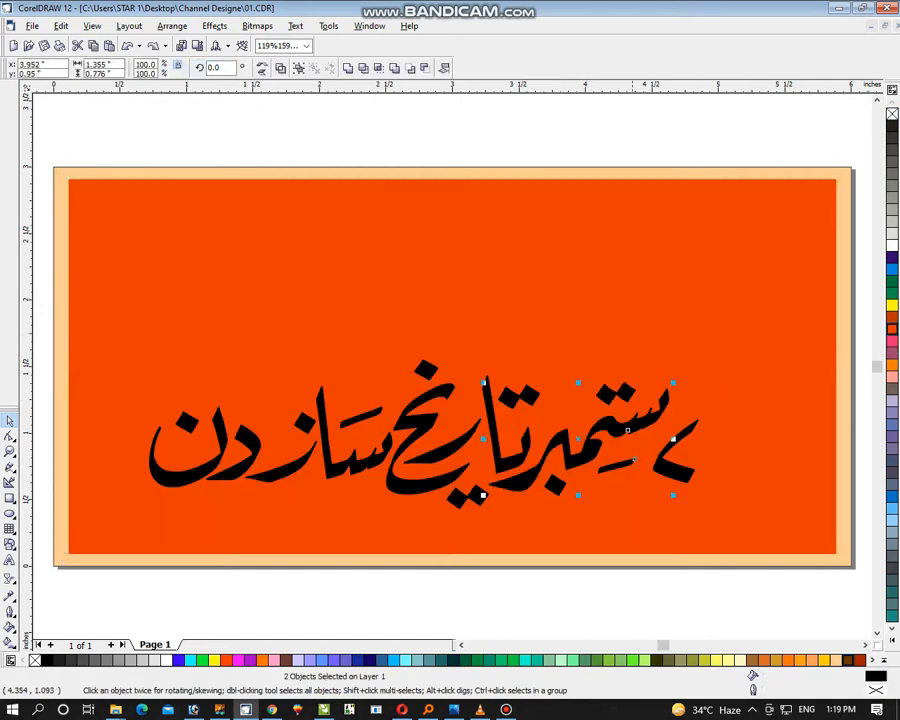
{"action": "left_click", "coordinate": [628, 393], "text": "shift"}
{"action": "left_click", "coordinate": [340, 350], "text": "shift"}
{"action": "key", "text": "ctrl+g"}
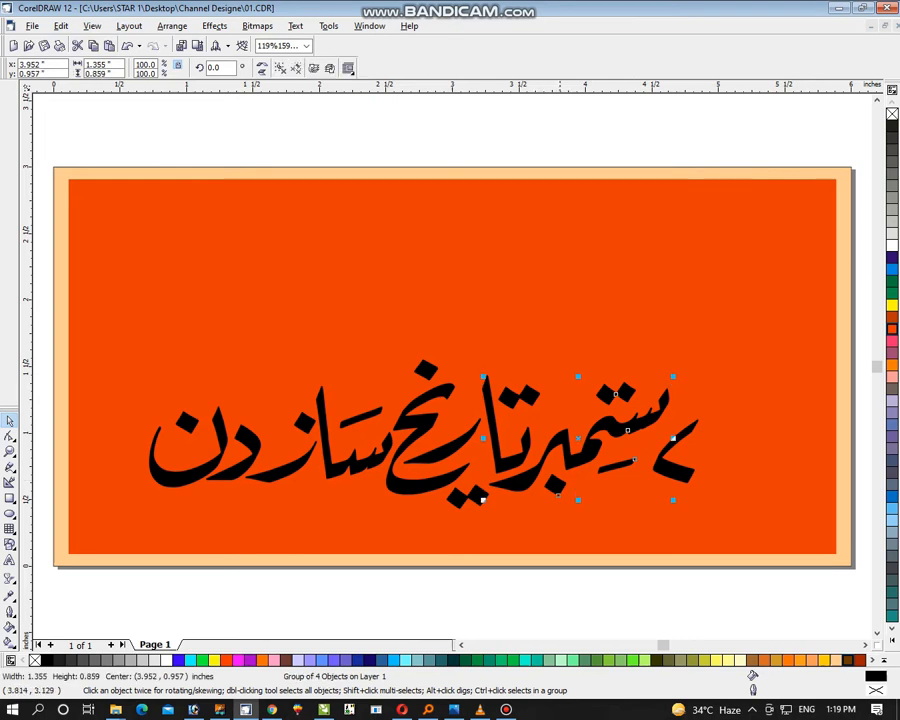
Group the remaining lettering تاریخ ساز دن and move it off the page, above its upper edge
{"action": "left_click_drag", "start_coordinate": [561, 138], "coordinate": [109, 551]}
{"action": "key", "text": "ctrl+g"}
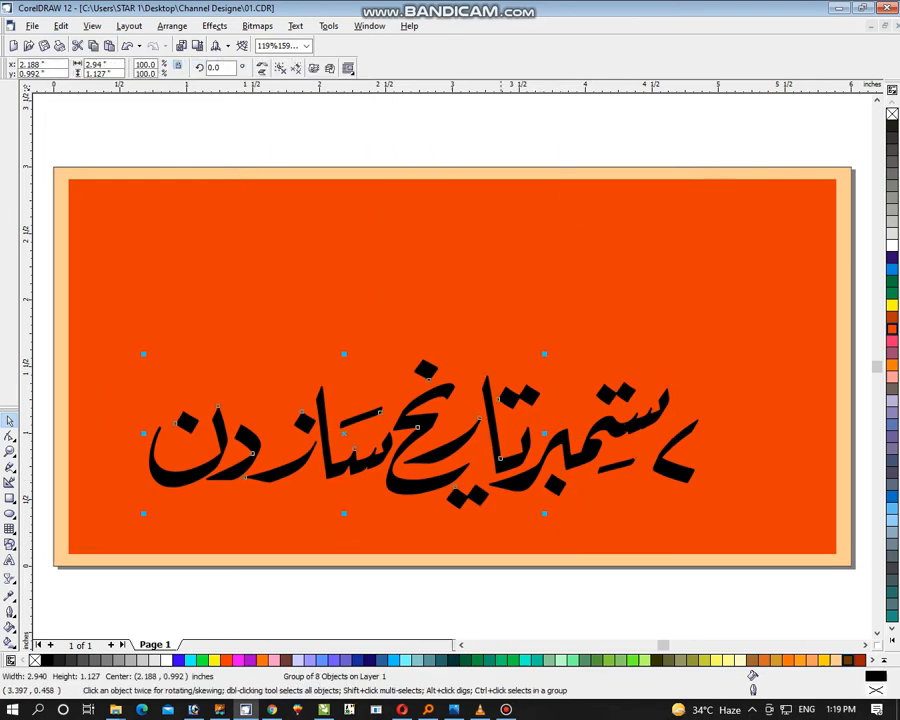
{"action": "left_click_drag", "start_coordinate": [454, 486], "coordinate": [480, 124]}
Enlarge the word ستمبر to about 4.016 × 2.544 inches and place it across the red panel
{"action": "left_click_drag", "start_coordinate": [609, 440], "coordinate": [745, 246]}
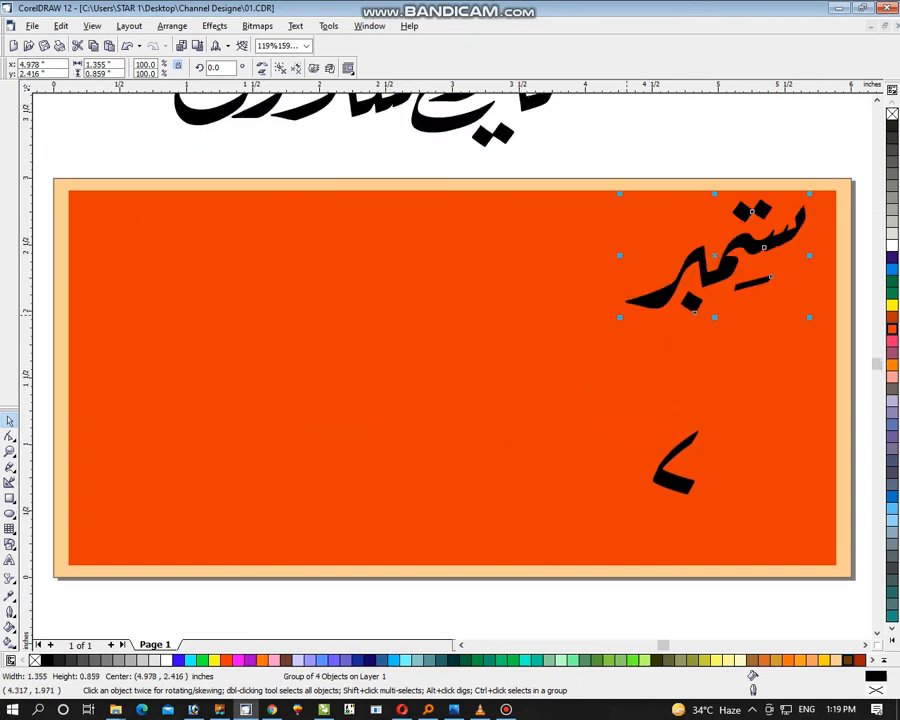
{"action": "mouse_move", "coordinate": [619, 317]}
{"action": "left_mouse_down"}
{"action": "mouse_move", "coordinate": [380, 470]}
{"action": "mouse_move", "coordinate": [300, 500]}
{"action": "mouse_move", "coordinate": [252, 532]}
{"action": "left_mouse_up"}
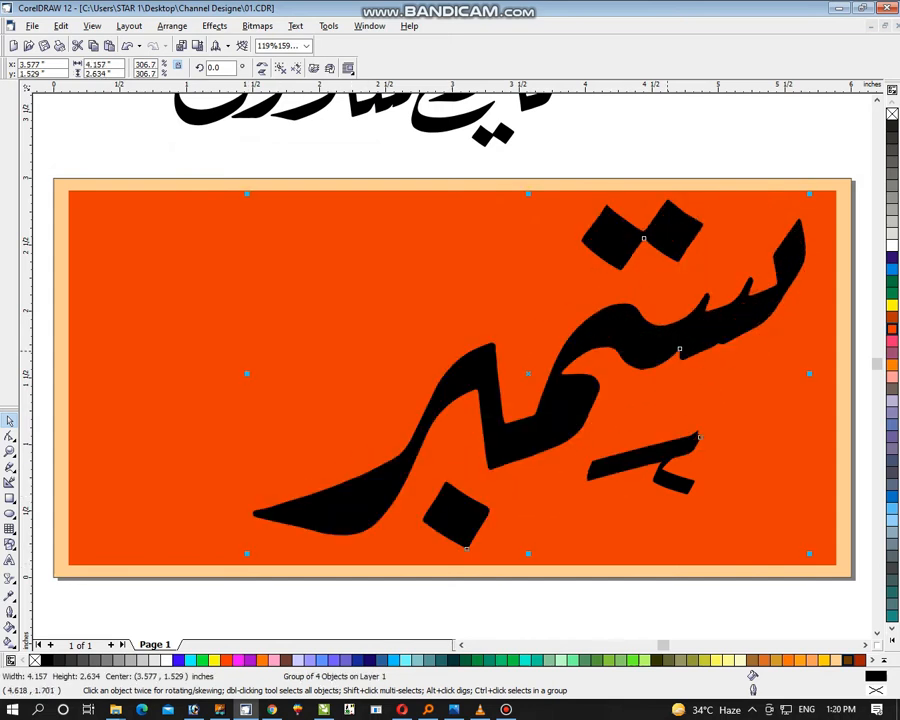
{"action": "left_click_drag", "start_coordinate": [667, 351], "coordinate": [661, 357]}
{"action": "left_click_drag", "start_coordinate": [803, 200], "coordinate": [794, 207]}
{"action": "left_click_drag", "start_coordinate": [704, 318], "coordinate": [592, 331]}
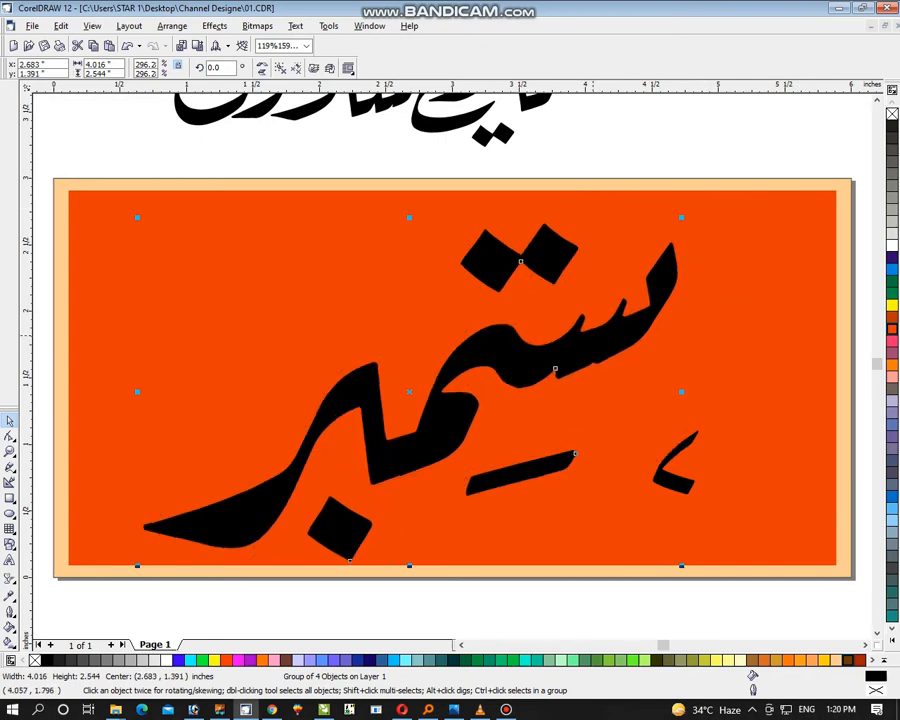
PowerClip the enlarged word ستمبر inside the red panel and open the clip's contents for editing
{"action": "left_click", "coordinate": [214, 26]}
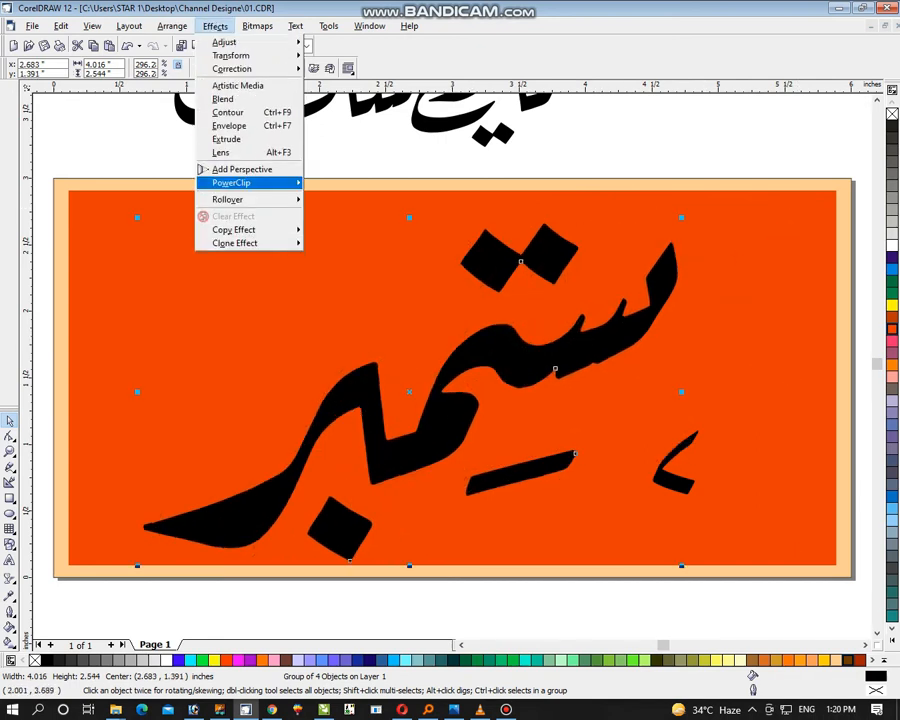
{"action": "mouse_move", "coordinate": [236, 183]}
{"action": "left_click", "coordinate": [346, 183]}
{"action": "left_click", "coordinate": [315, 247]}
{"action": "left_click", "coordinate": [315, 247], "text": "ctrl"}
{"action": "left_click", "coordinate": [609, 336]}
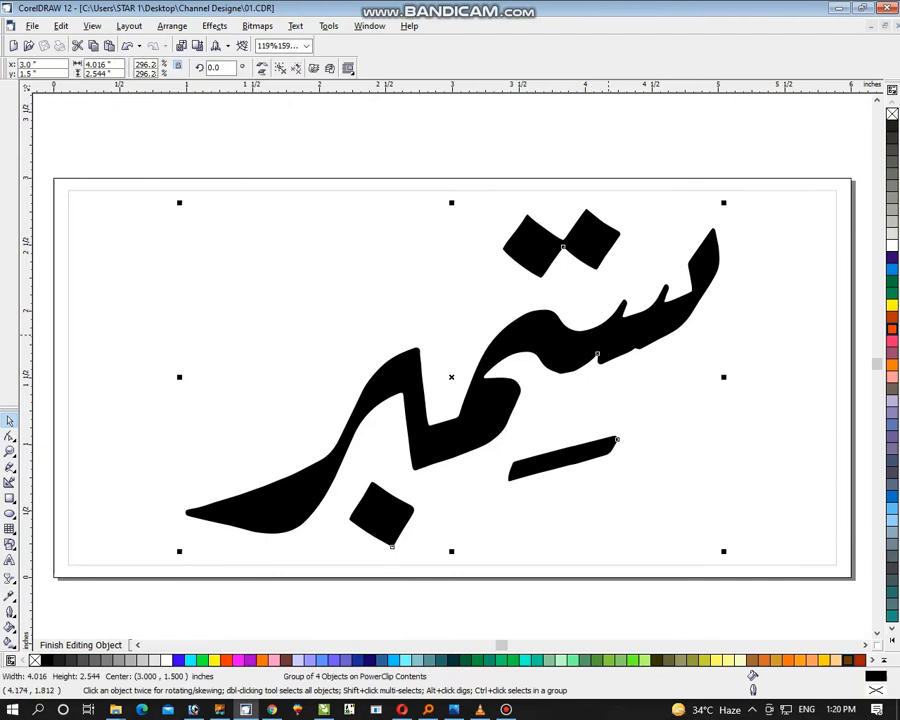
Ungroup the clipped word, combine its pieces into one curve and fill it with white
{"action": "key", "text": "ctrl+u"}
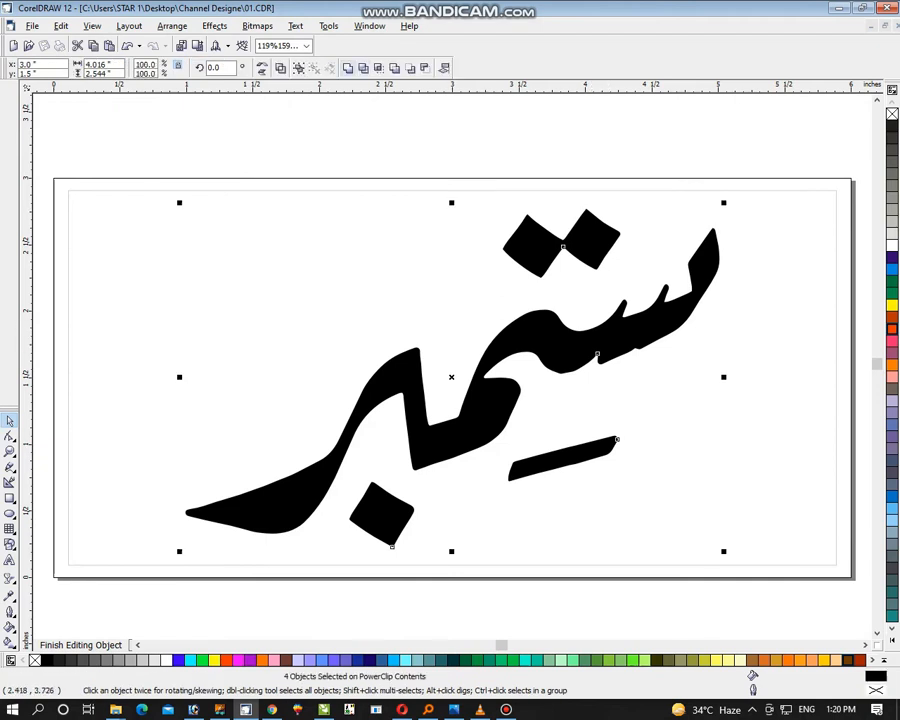
{"action": "key", "text": "ctrl+l"}
{"action": "left_click", "coordinate": [892, 245]}
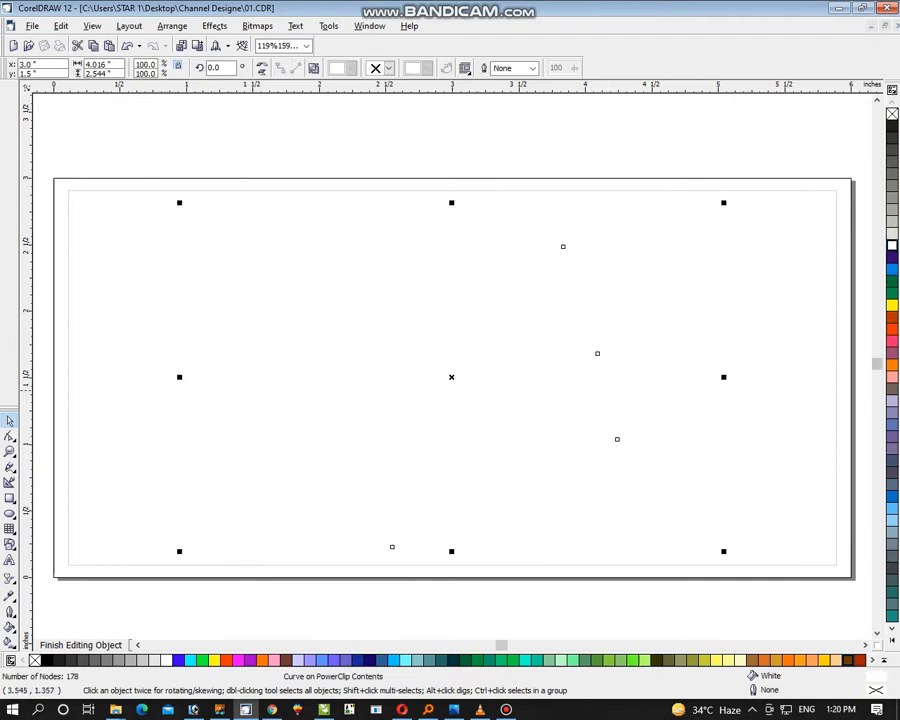
Add a black drop shadow to the white word with opacity 90 and the feathering direction set to Outside
{"action": "left_click", "coordinate": [13, 582]}
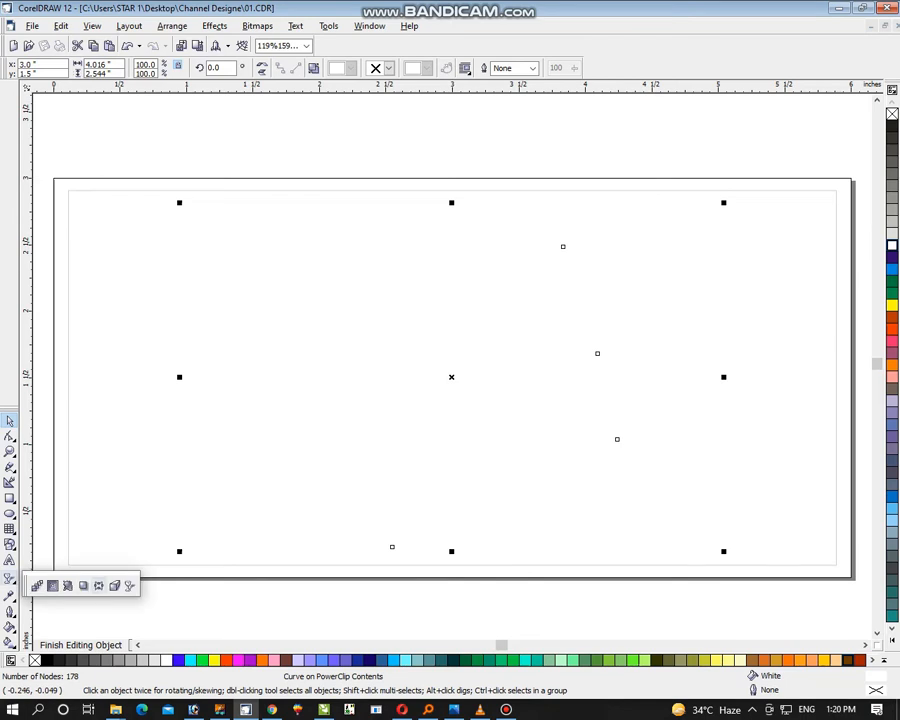
{"action": "left_click", "coordinate": [82, 583]}
{"action": "left_click_drag", "start_coordinate": [451, 377], "coordinate": [564, 406]}
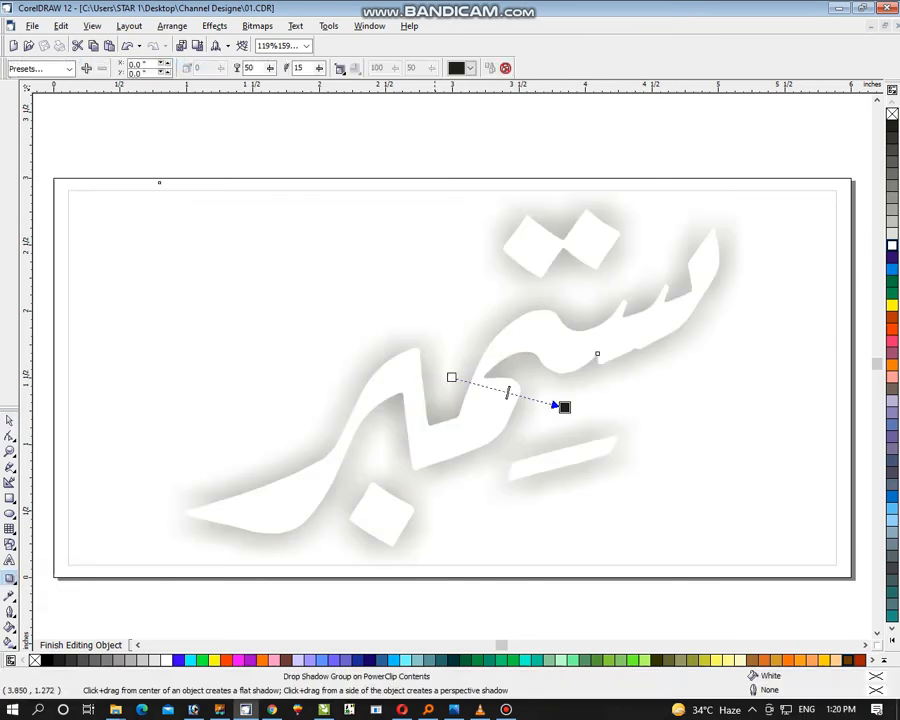
{"action": "left_click_drag", "start_coordinate": [508, 392], "coordinate": [553, 404]}
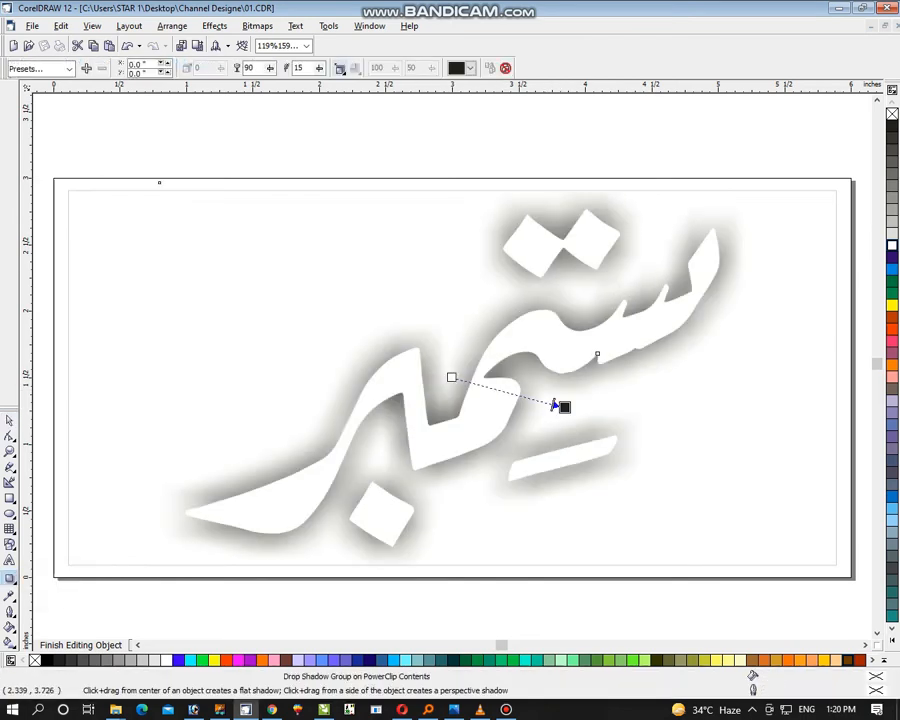
{"action": "left_click", "coordinate": [340, 67]}
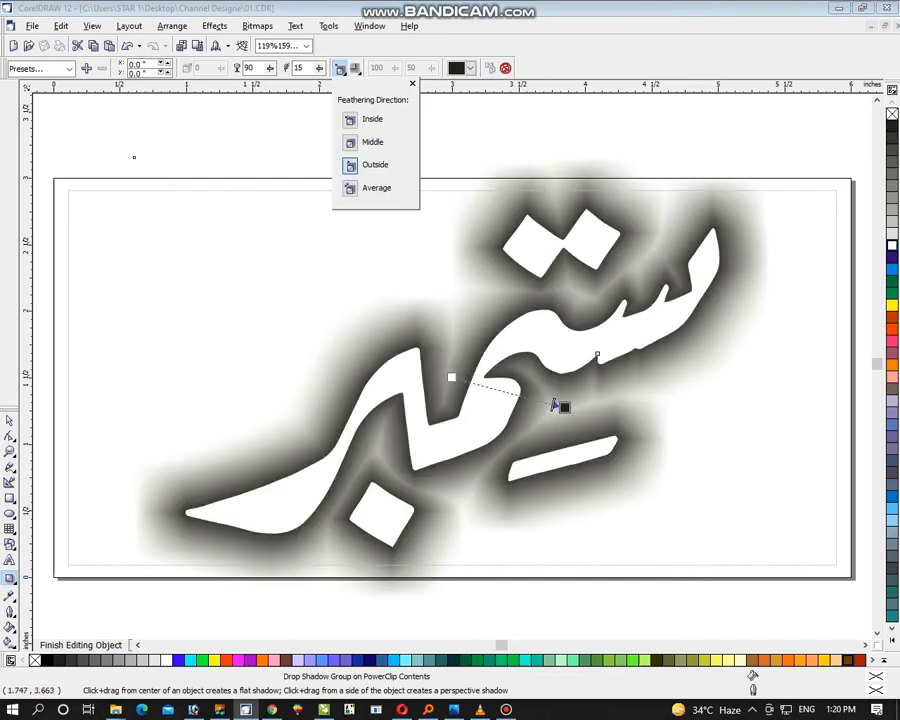
Set the drop shadow's feathering to 3 and raise its opacity to 100
{"action": "left_click", "coordinate": [270, 68]}
{"action": "type", "text": "35"}
{"action": "key", "text": "Tab"}
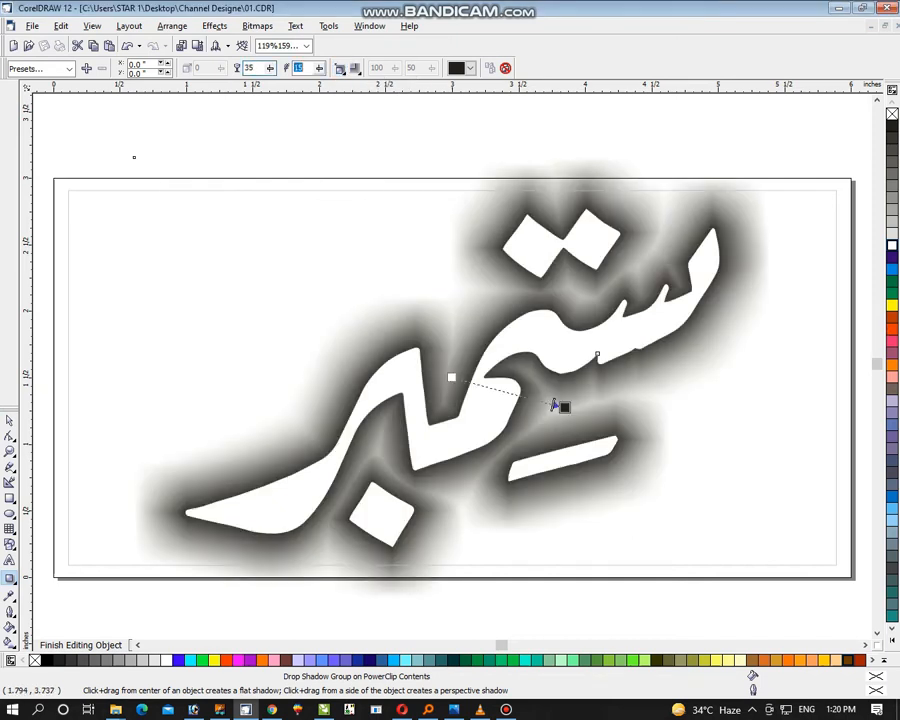
{"action": "type", "text": "3"}
{"action": "key", "text": "Return"}
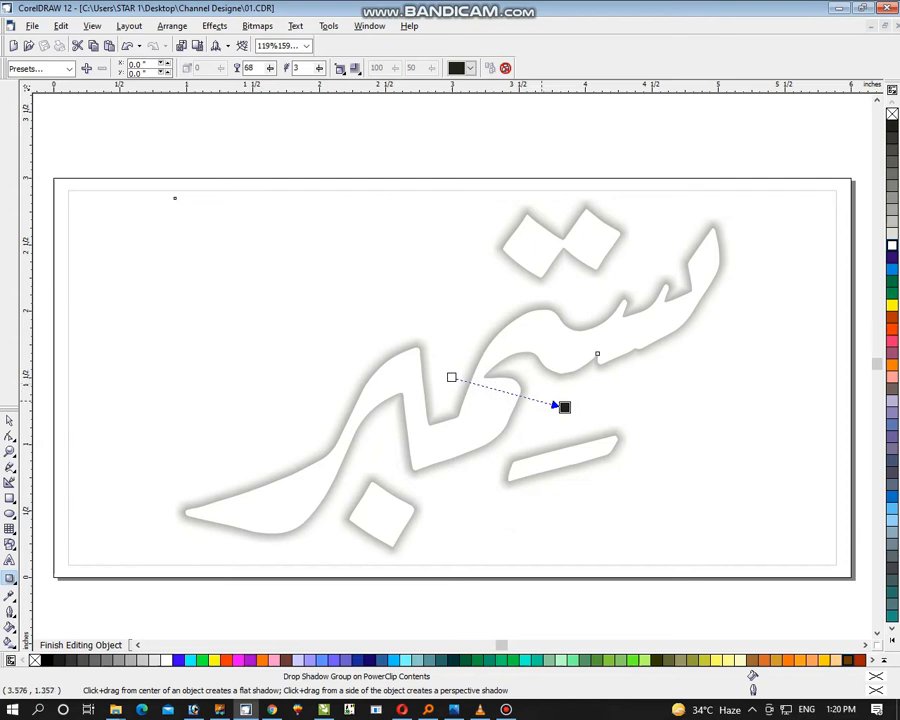
{"action": "left_click_drag", "start_coordinate": [541, 401], "coordinate": [573, 411]}
Enlarge the shadowed word slightly about its centre and deselect it
{"action": "left_click", "coordinate": [9, 421]}
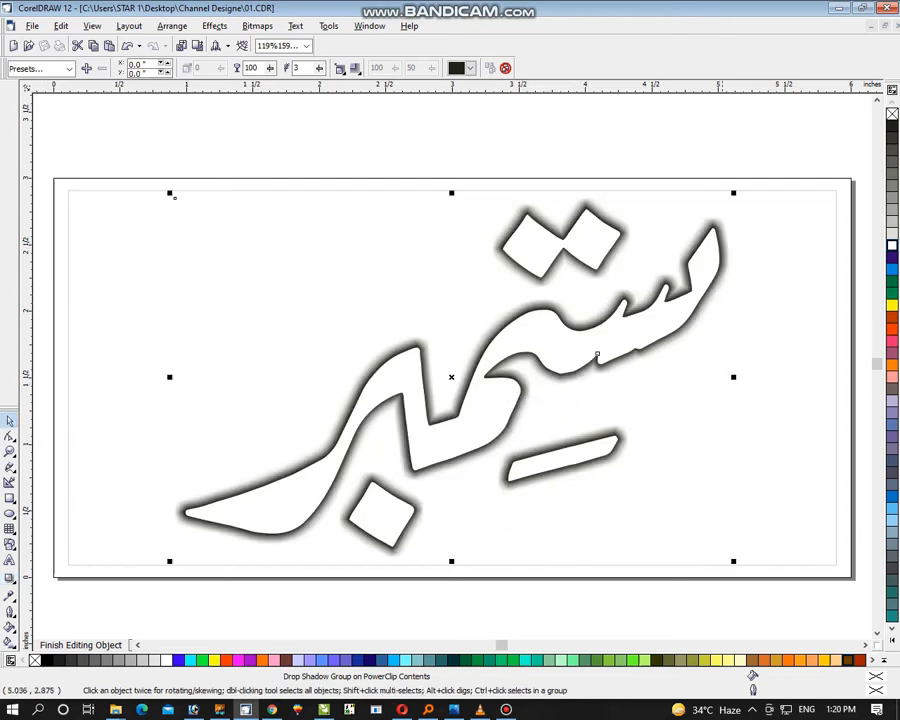
{"action": "left_click_drag", "start_coordinate": [737, 192], "coordinate": [743, 188]}
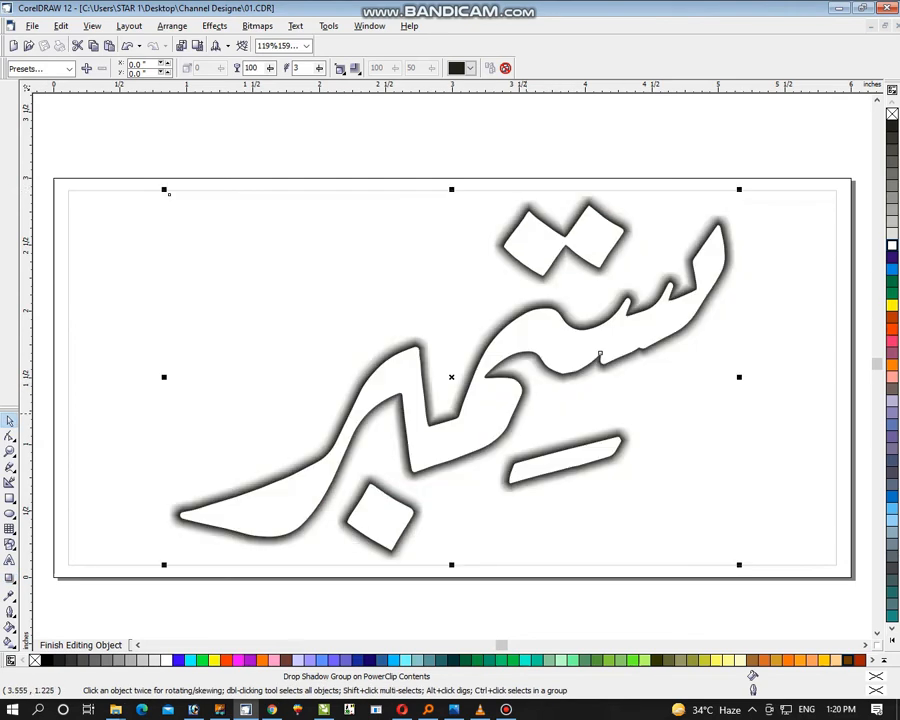
{"action": "left_click", "coordinate": [136, 351]}
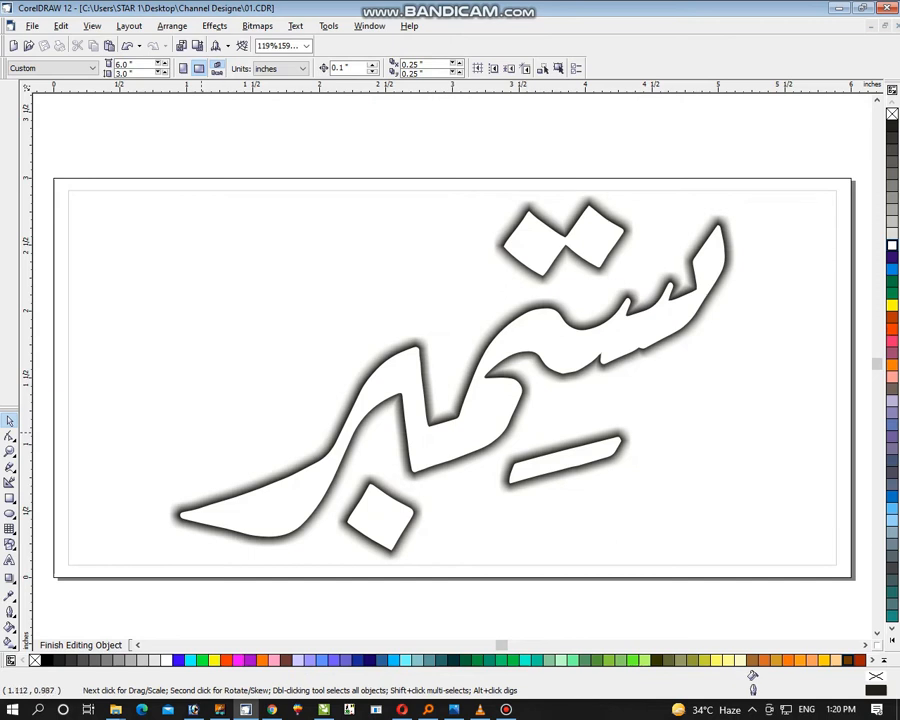
{"action": "key", "text": "z"}
{"action": "key", "text": "F3"}
{"action": "left_click_drag", "start_coordinate": [120, 191], "coordinate": [811, 523]}
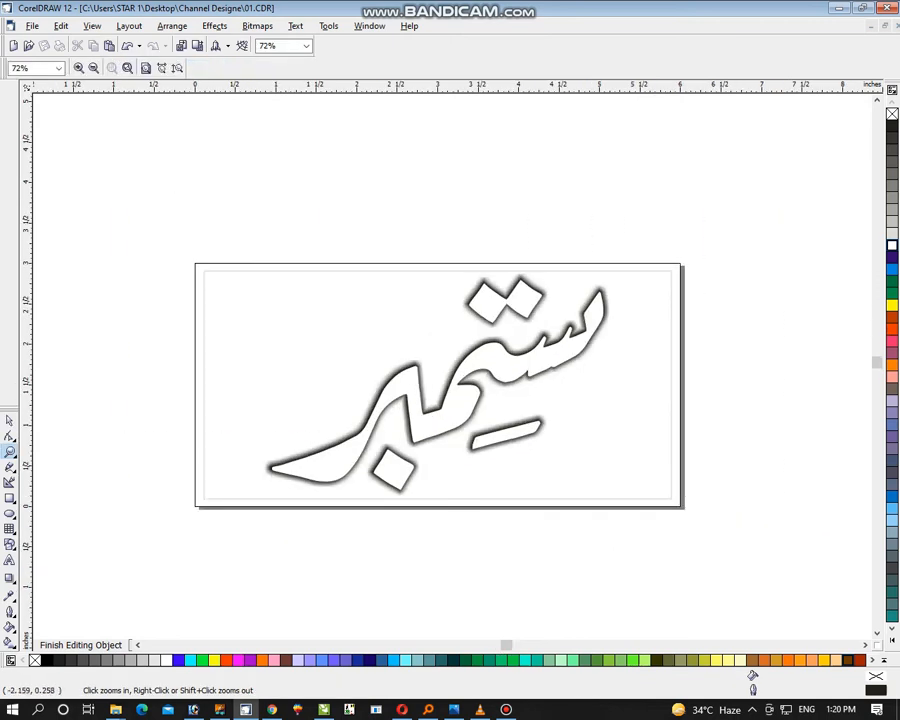
Create a rectangle curve about 6.03 × 3.9 inches over the word, fill it with C0 M100 Y100 K20 and send it to the back
{"action": "left_click", "coordinate": [10, 497]}
{"action": "mouse_move", "coordinate": [118, 221]}
{"action": "left_mouse_down"}
{"action": "mouse_move", "coordinate": [575, 526]}
{"action": "mouse_move", "coordinate": [606, 536]}
{"action": "left_mouse_up"}
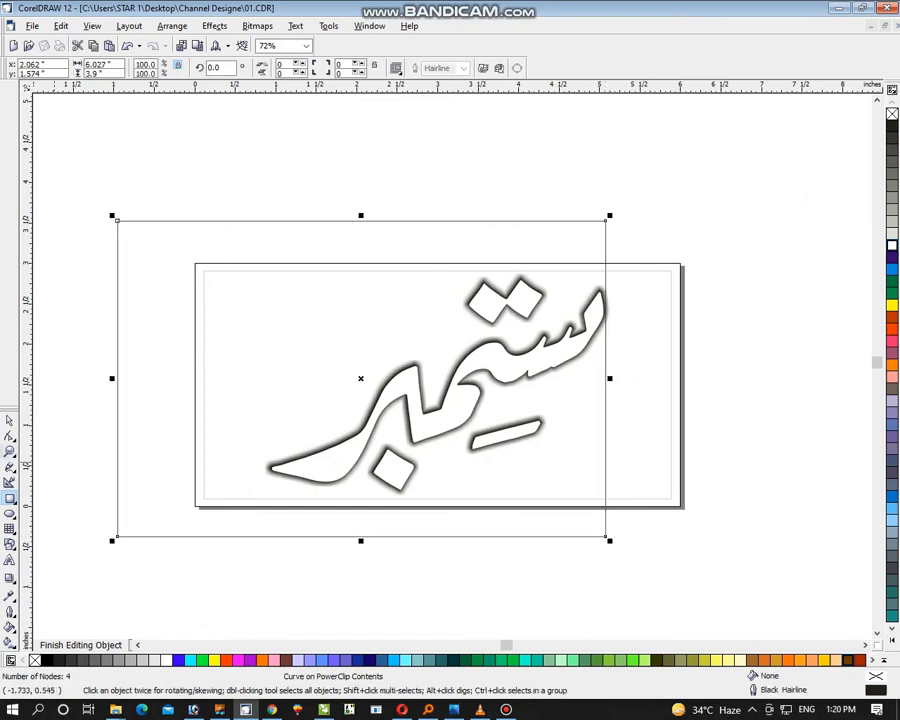
{"action": "key", "text": "F10"}
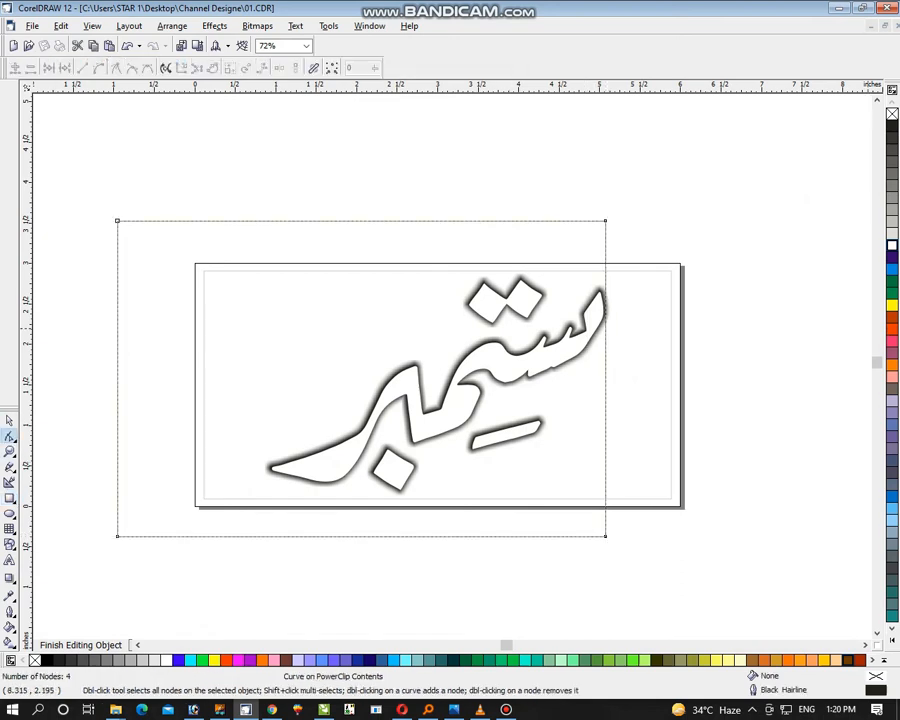
{"action": "left_click", "coordinate": [892, 317]}
{"action": "key", "text": "shift+Page_Down"}
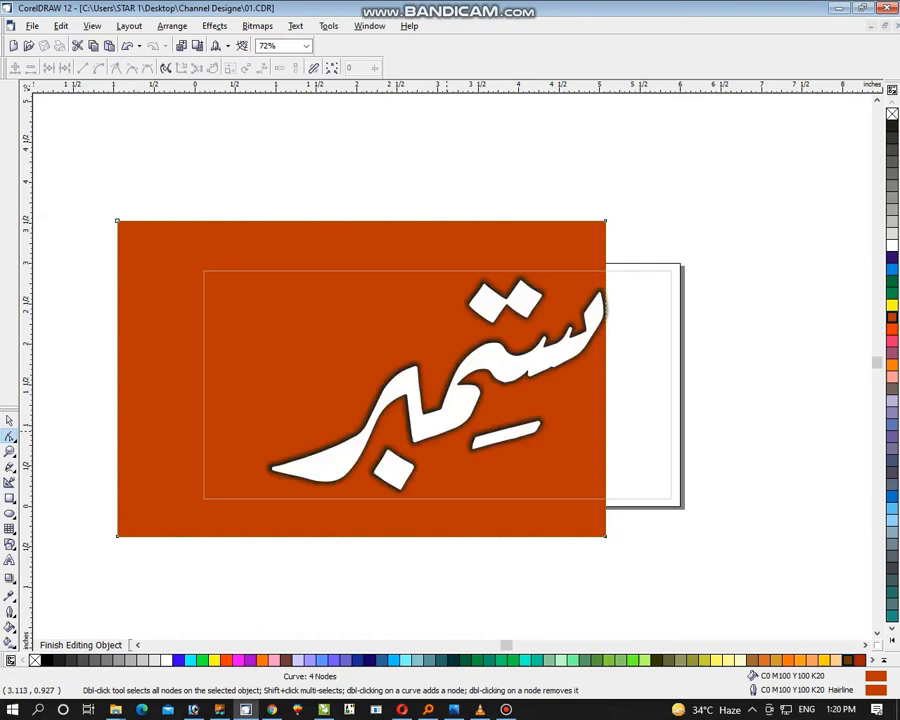
{"action": "key", "text": "Escape"}
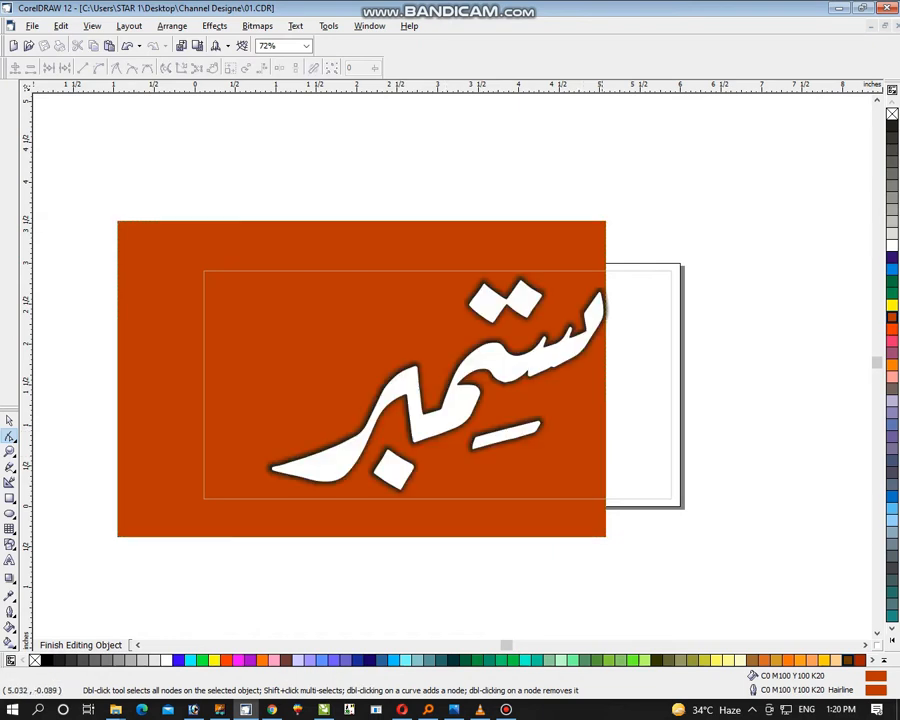
Pull the orange shape's lower-right corner up to the word's right end and add three nodes that trace its edge along the middle letters
{"action": "left_click", "coordinate": [568, 233]}
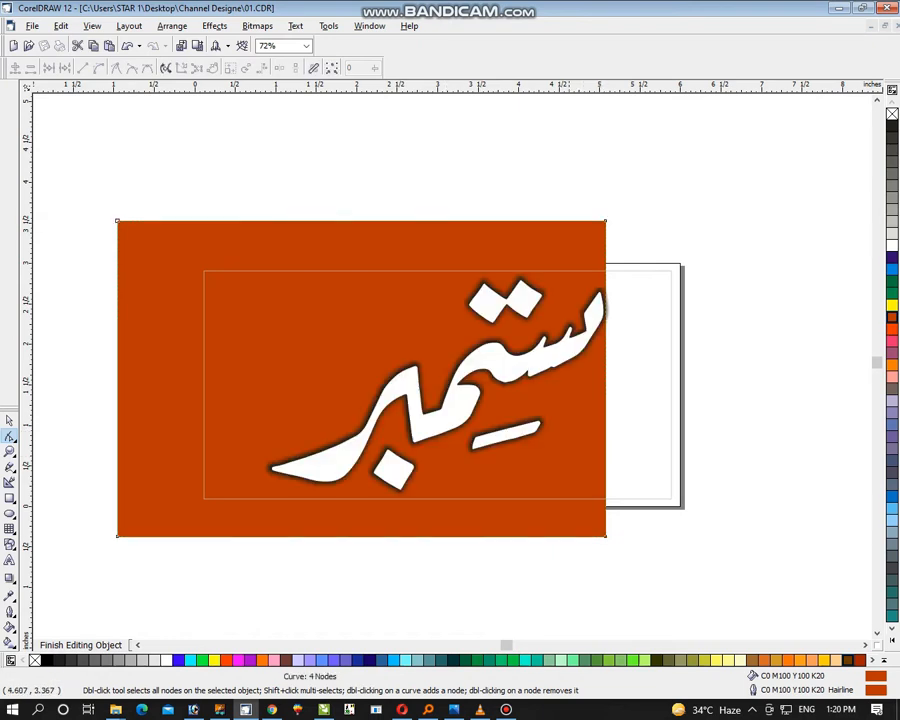
{"action": "left_click_drag", "start_coordinate": [605, 535], "coordinate": [597, 327]}
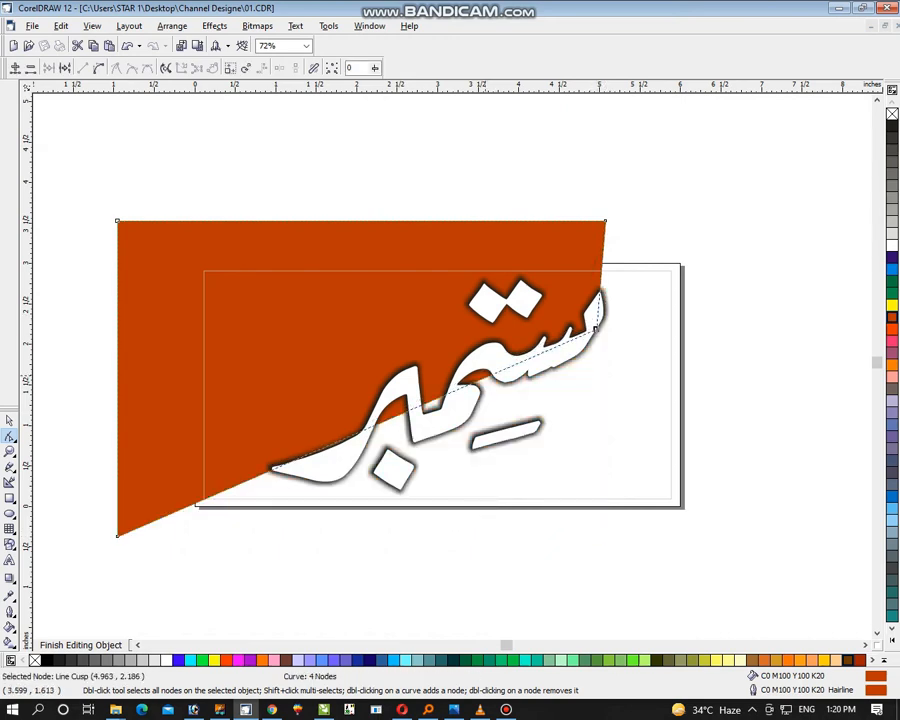
{"action": "key", "text": "Escape"}
{"action": "left_click", "coordinate": [474, 317]}
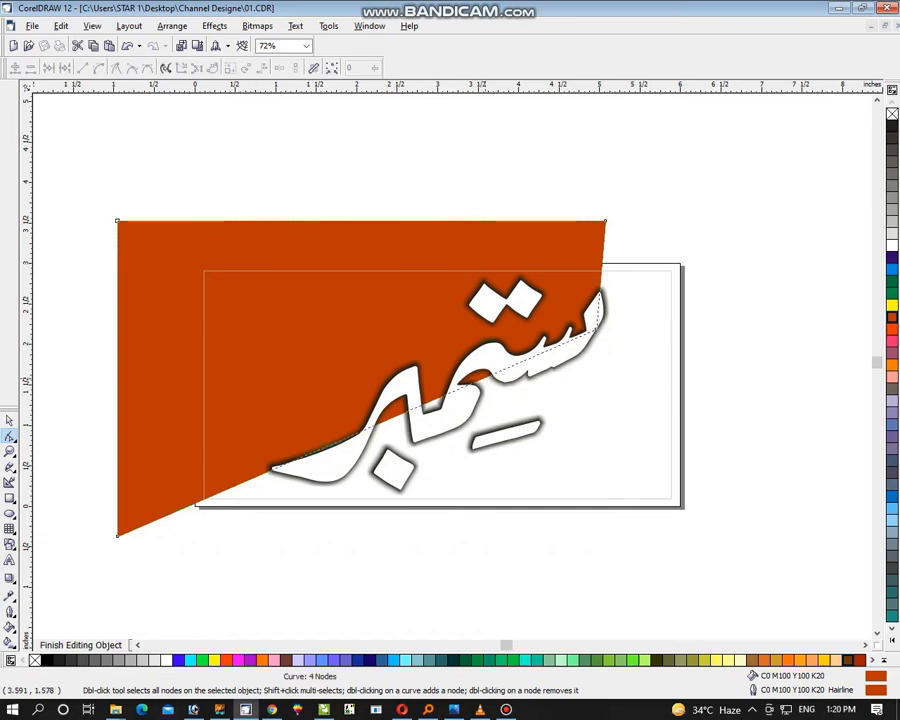
{"action": "double_click", "coordinate": [485, 378]}
{"action": "left_click_drag", "start_coordinate": [485, 378], "coordinate": [459, 385]}
{"action": "double_click", "coordinate": [456, 392]}
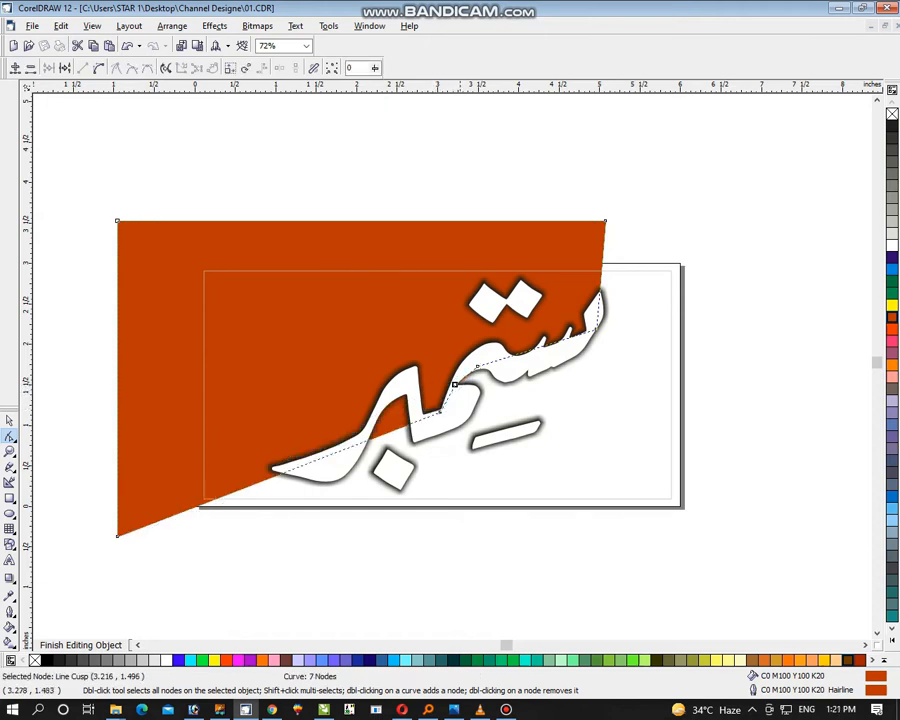
{"action": "key", "text": "Escape"}
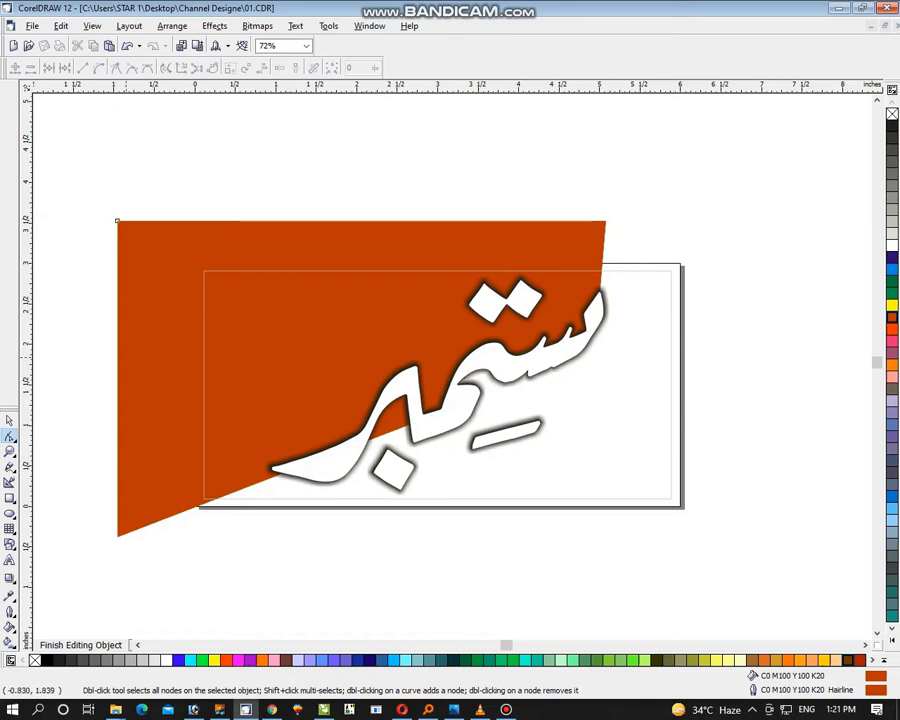
Add a node inside the tall letter's curve, then shift the shape's lower-left corner and the valley node so the edge stays behind the word
{"action": "left_click", "coordinate": [128, 358]}
{"action": "double_click", "coordinate": [396, 427]}
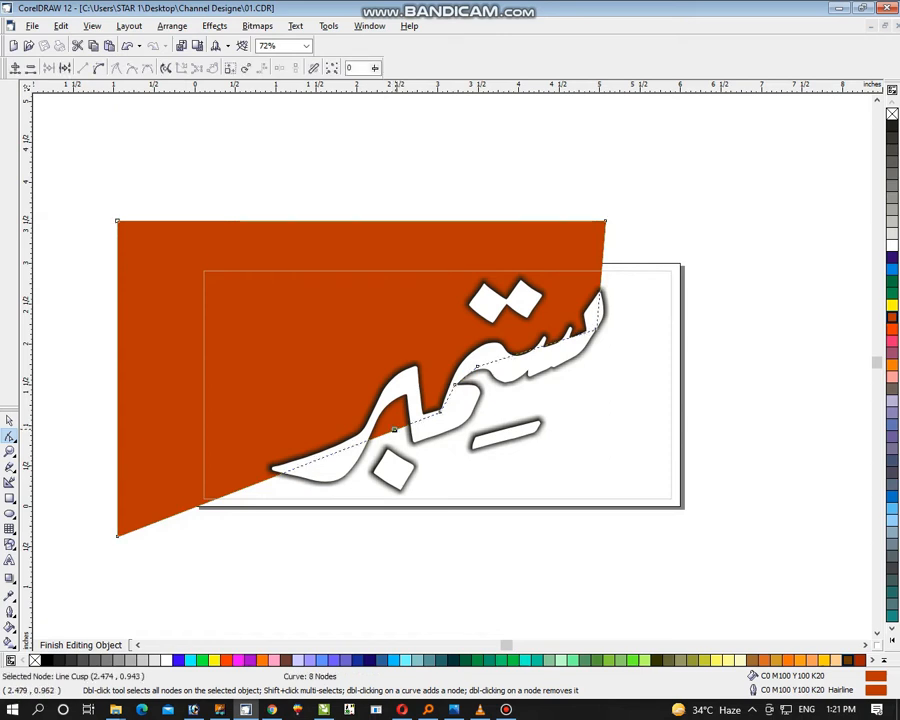
{"action": "left_click_drag", "start_coordinate": [396, 427], "coordinate": [401, 397]}
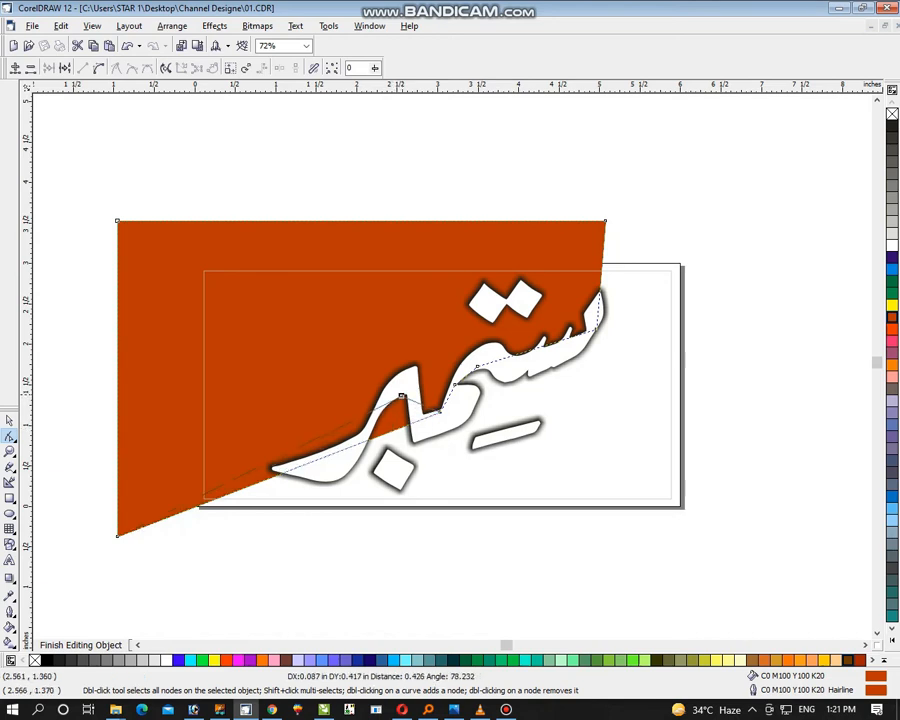
{"action": "left_click", "coordinate": [339, 425]}
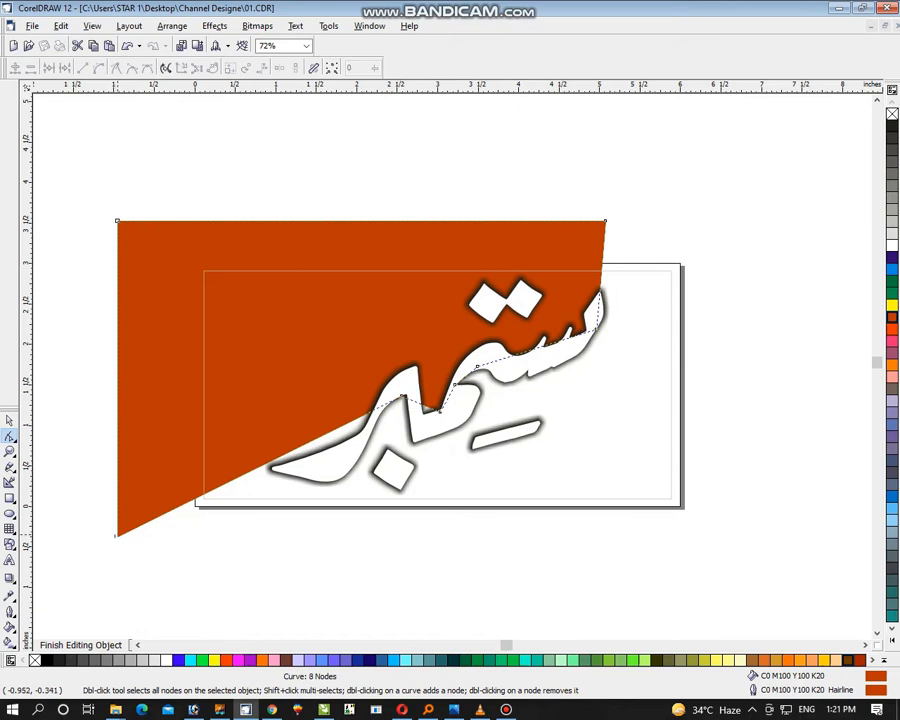
{"action": "left_click_drag", "start_coordinate": [116, 535], "coordinate": [205, 549]}
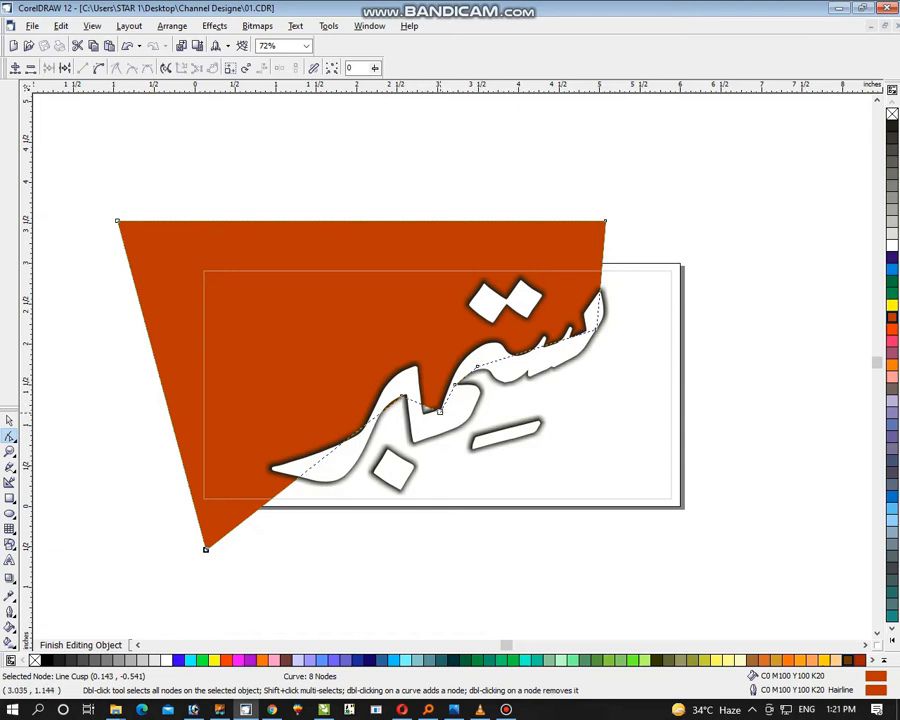
{"action": "left_click_drag", "start_coordinate": [439, 411], "coordinate": [428, 425]}
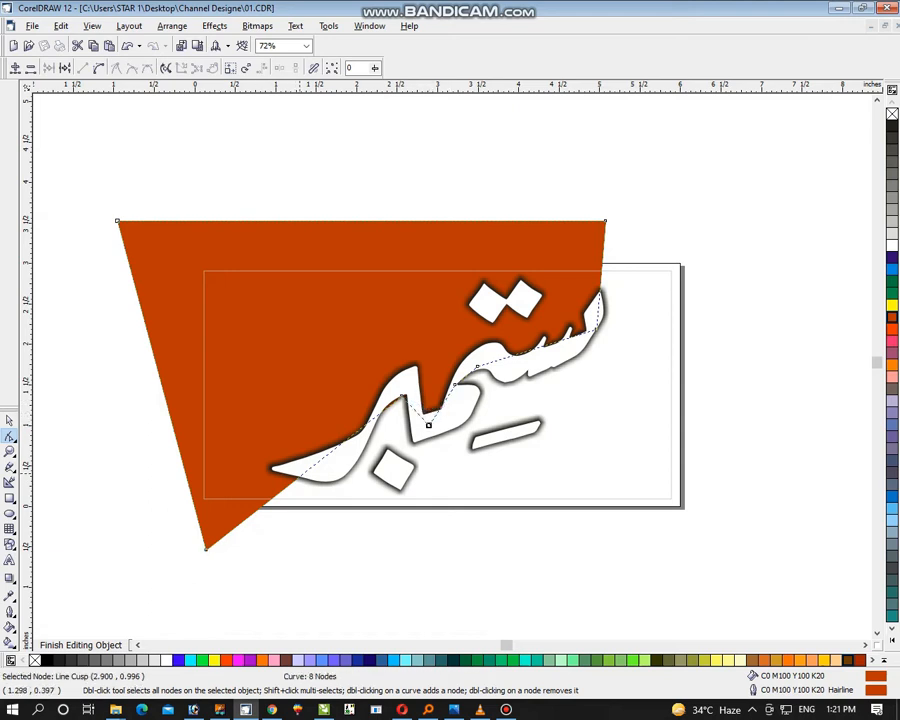
Add a node at the underside of the word's tail and move the shape's lower-left corner out to about -0.36, 0.01 inches
{"action": "left_click", "coordinate": [297, 476]}
{"action": "left_click", "coordinate": [295, 481]}
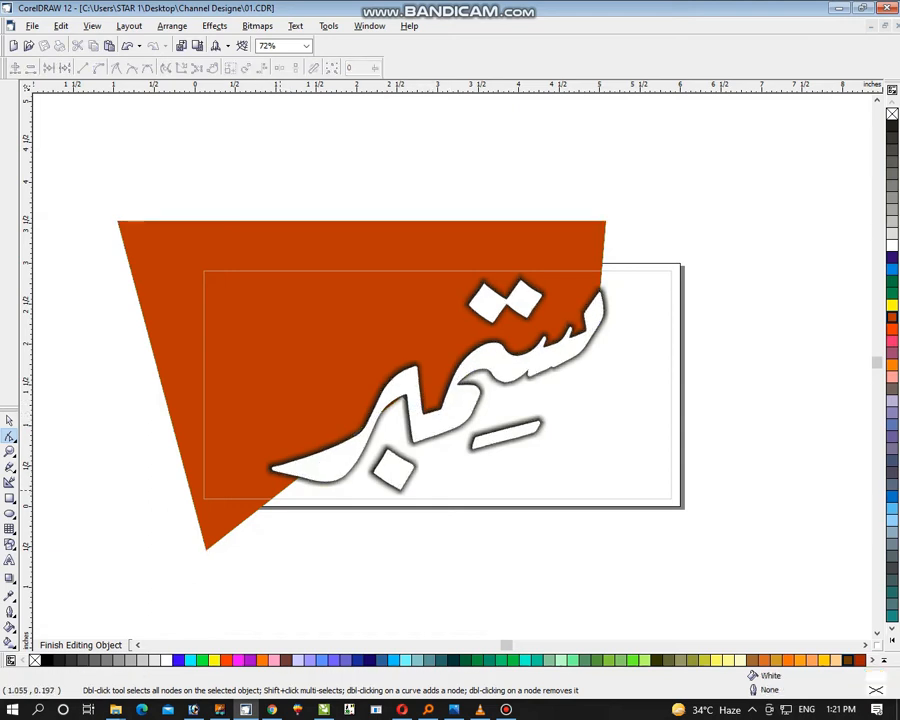
{"action": "left_click", "coordinate": [224, 535]}
{"action": "double_click", "coordinate": [294, 480]}
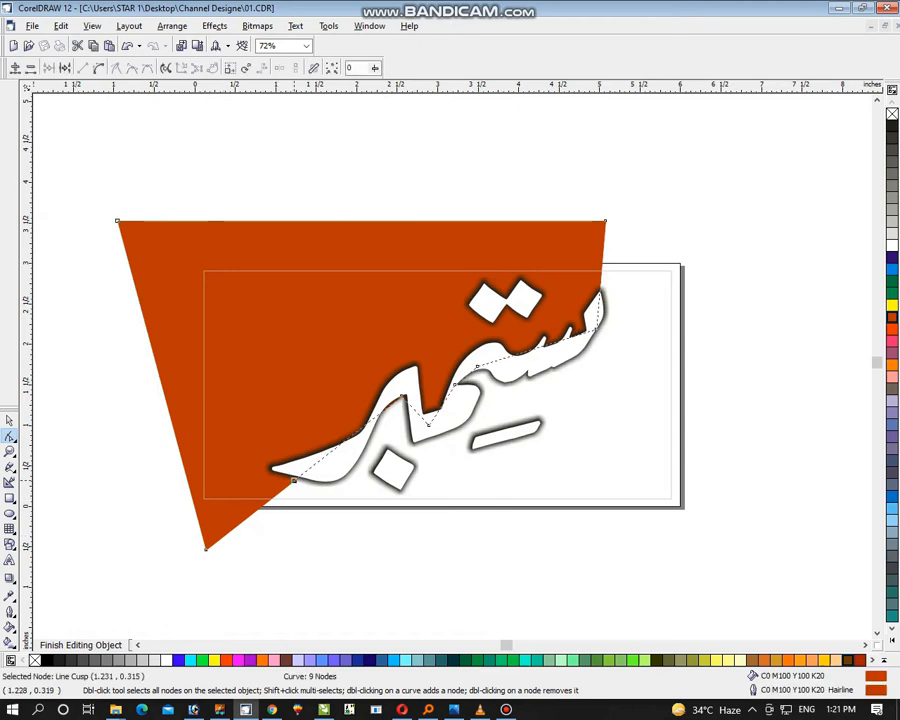
{"action": "left_click_drag", "start_coordinate": [206, 548], "coordinate": [165, 505]}
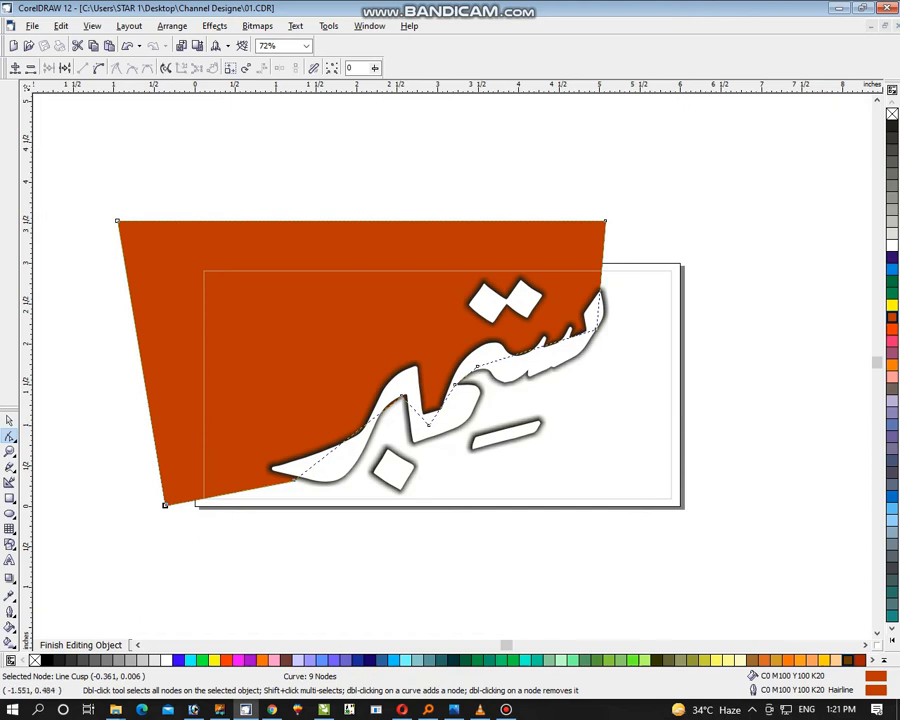
Remove the outline from the reshaped orange curve and deselect it
{"action": "key", "text": "space"}
{"action": "right_click", "coordinate": [892, 114]}
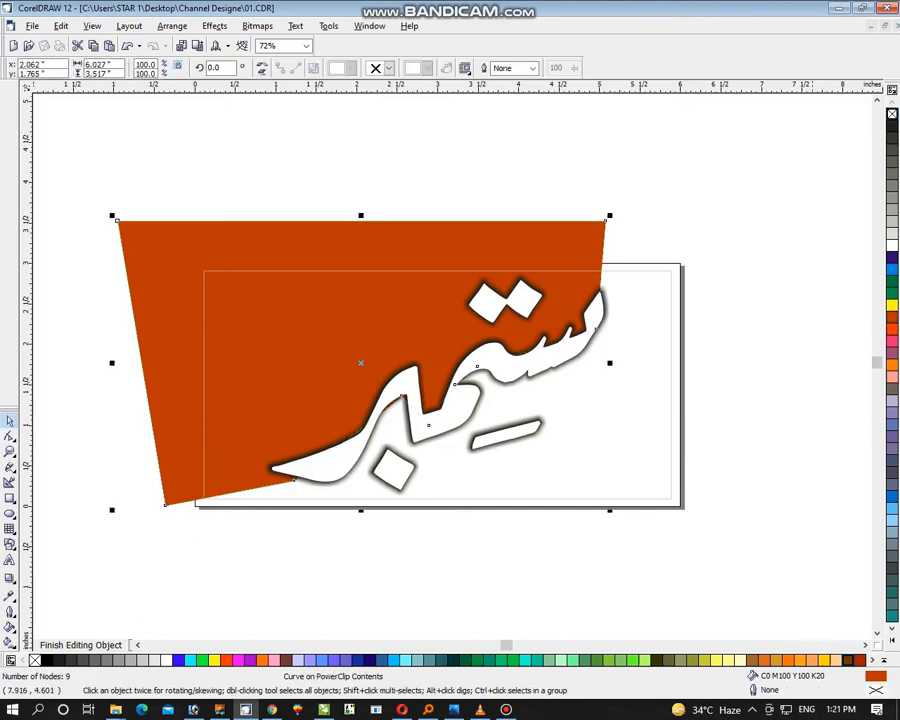
{"action": "left_click", "coordinate": [695, 169]}
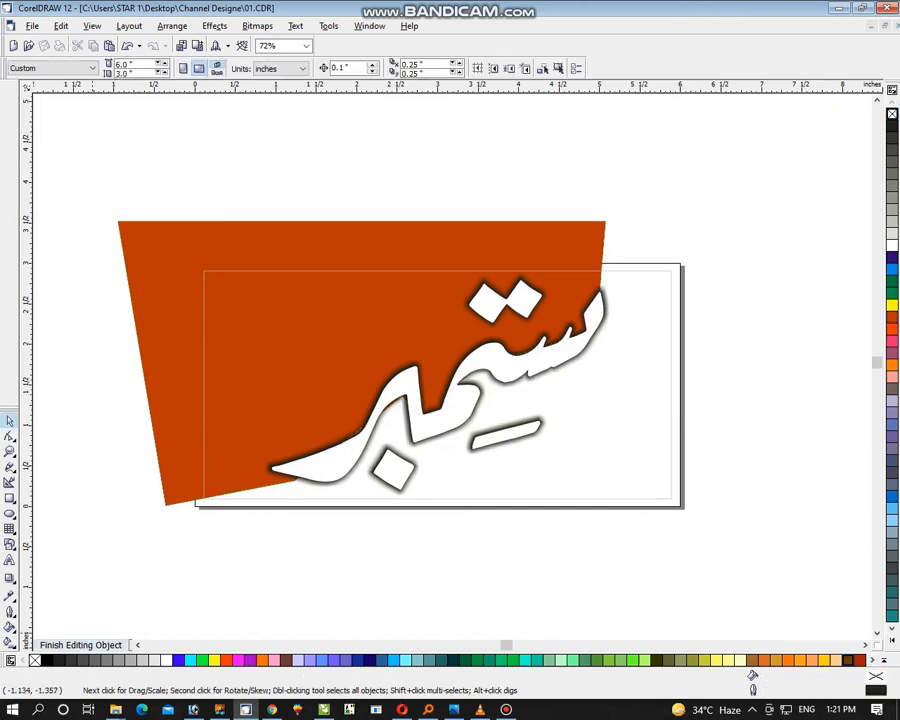
Finish editing the PowerClip contents and fill the framed panel with Desert Blue
{"action": "left_click", "coordinate": [82, 645]}
{"action": "left_click", "coordinate": [820, 401]}
{"action": "left_click", "coordinate": [667, 482]}
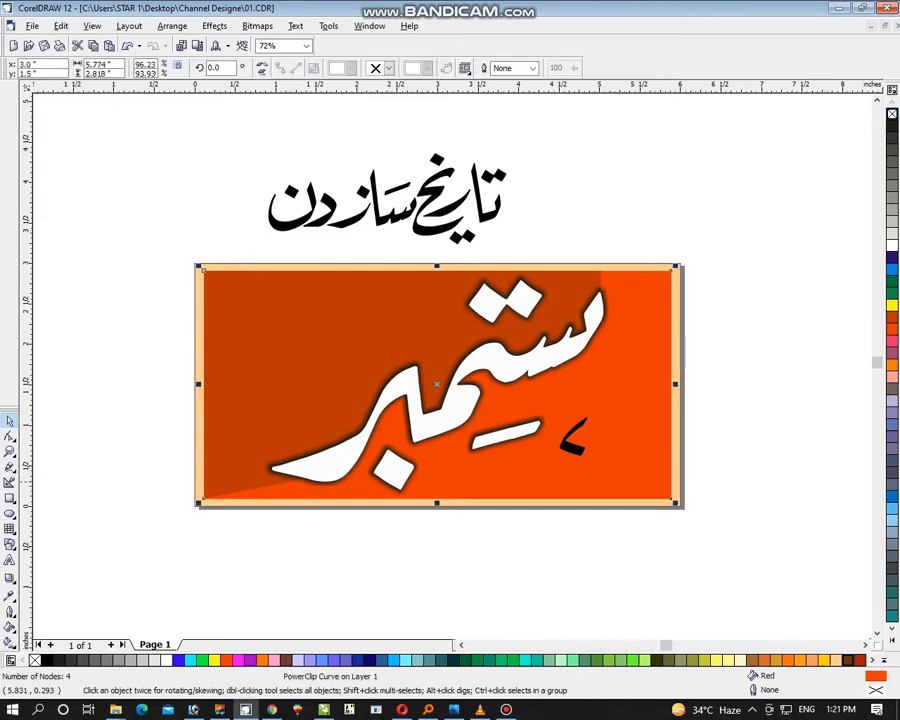
{"action": "left_click", "coordinate": [384, 660]}
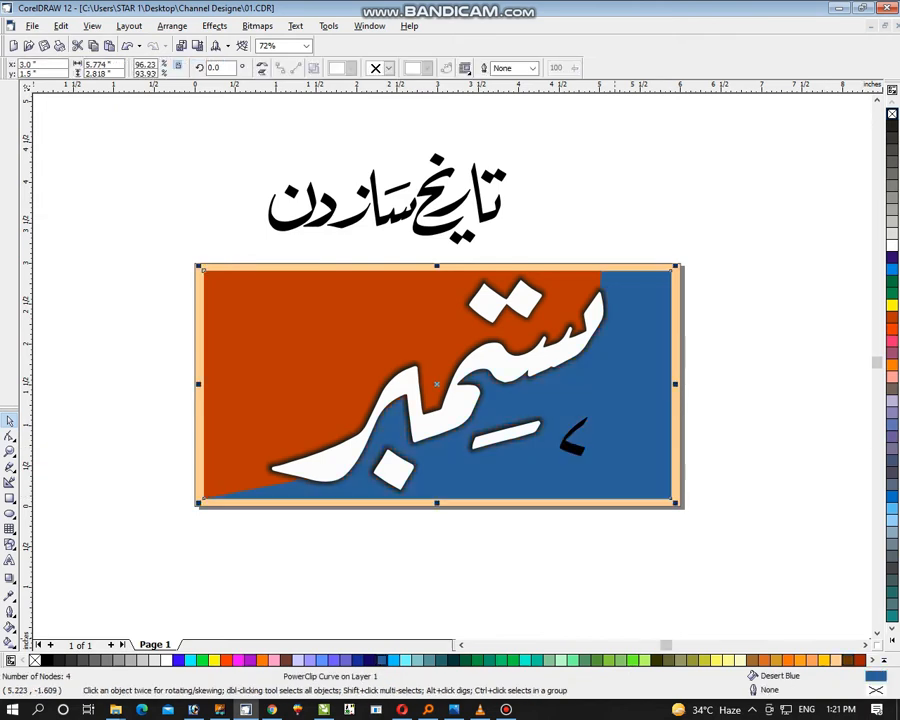
Reopen the panel's PowerClip contents for editing and fill the dark orange shape with Red
{"action": "left_click", "coordinate": [270, 325], "text": "ctrl"}
{"action": "left_click", "coordinate": [223, 328]}
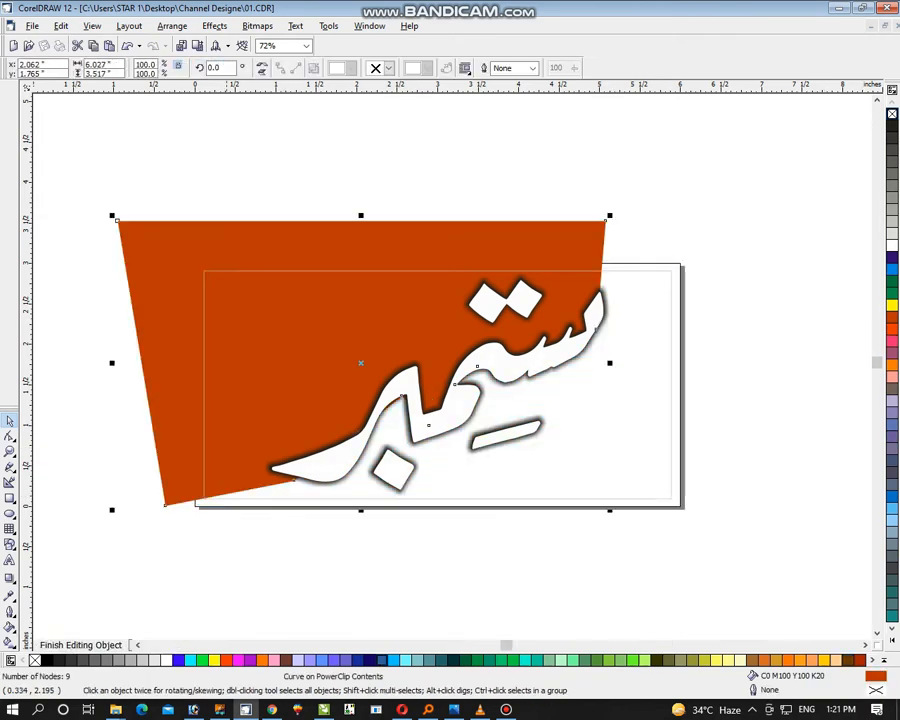
{"action": "left_click", "coordinate": [892, 329]}
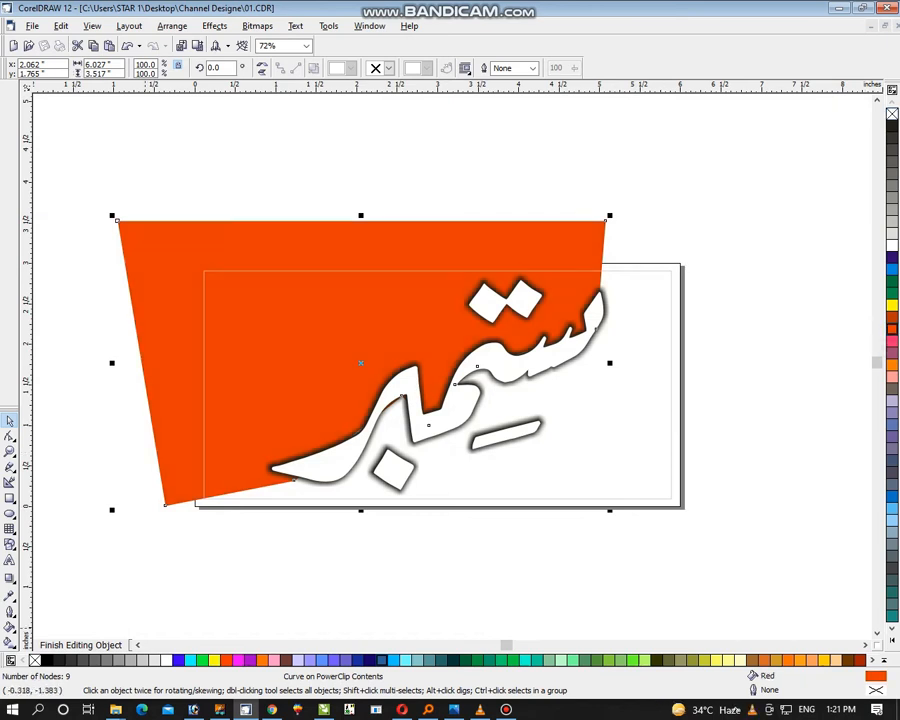
{"action": "left_click", "coordinate": [12, 581]}
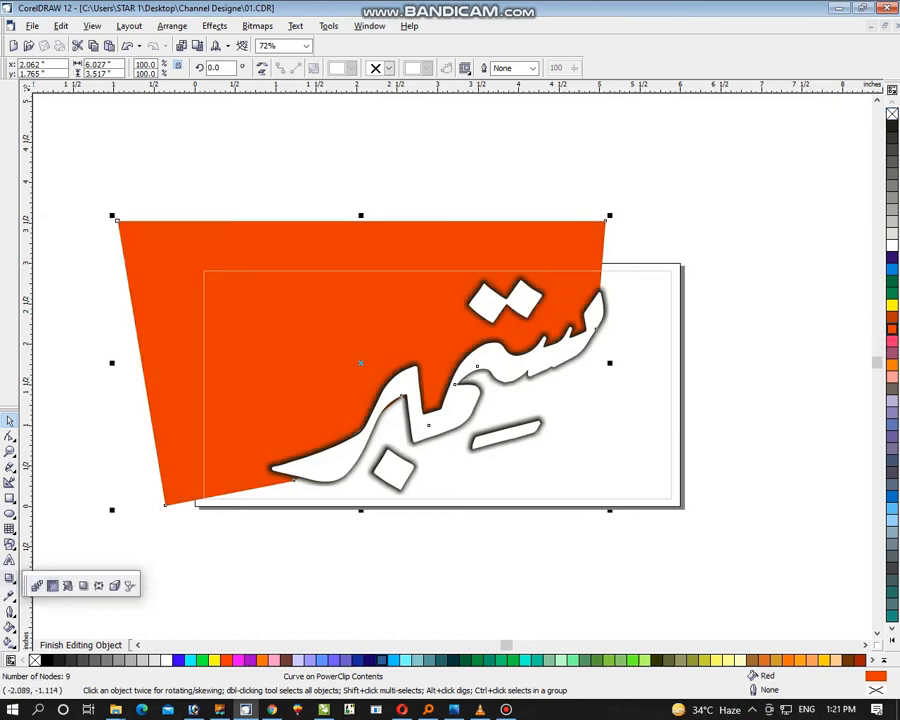
{"action": "left_click", "coordinate": [83, 586]}
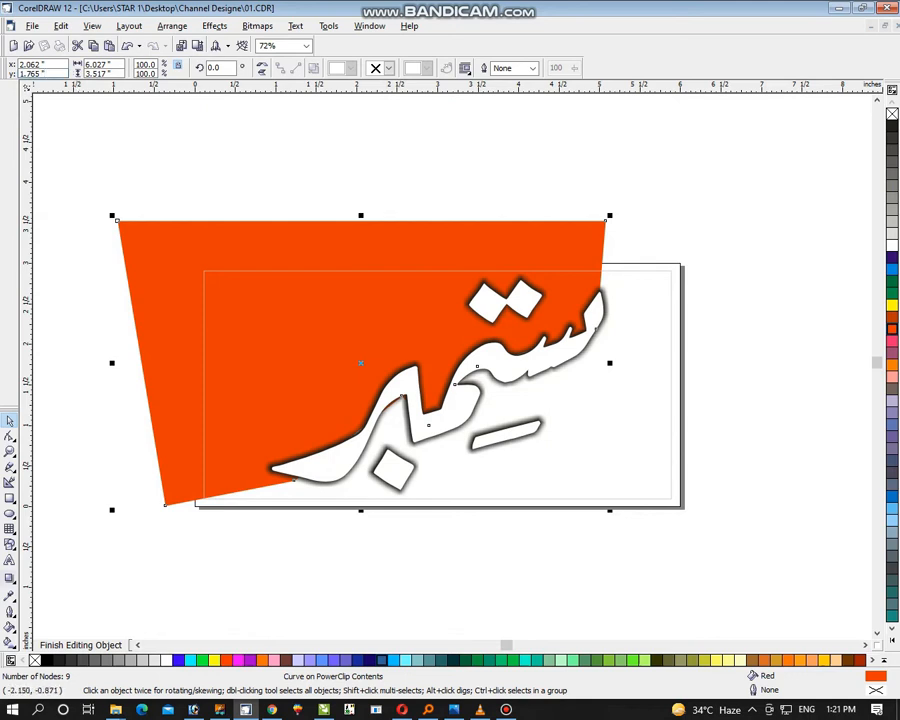
{"action": "left_click", "coordinate": [11, 580]}
Open a two-colour fountain fill for the red shape and set its type to Radial
{"action": "mouse_move", "coordinate": [11, 629]}
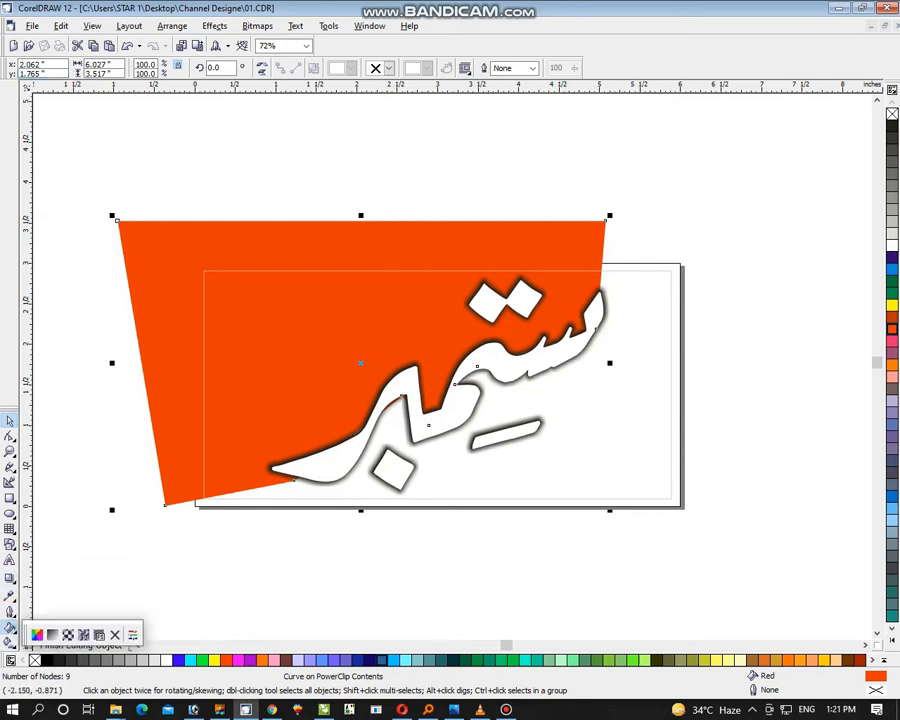
{"action": "left_click", "coordinate": [52, 635]}
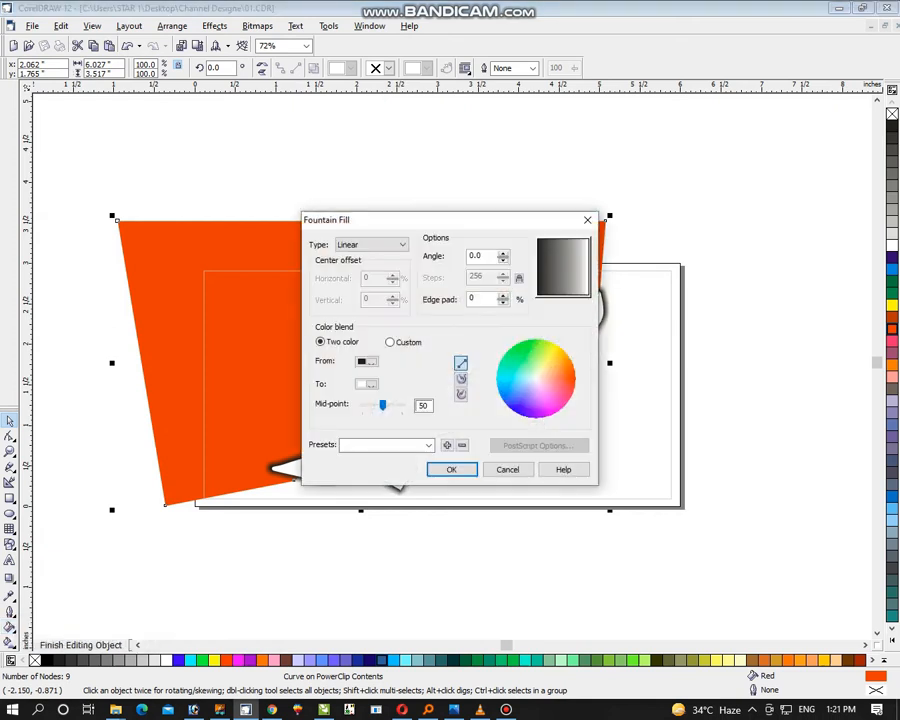
{"action": "left_click", "coordinate": [368, 361]}
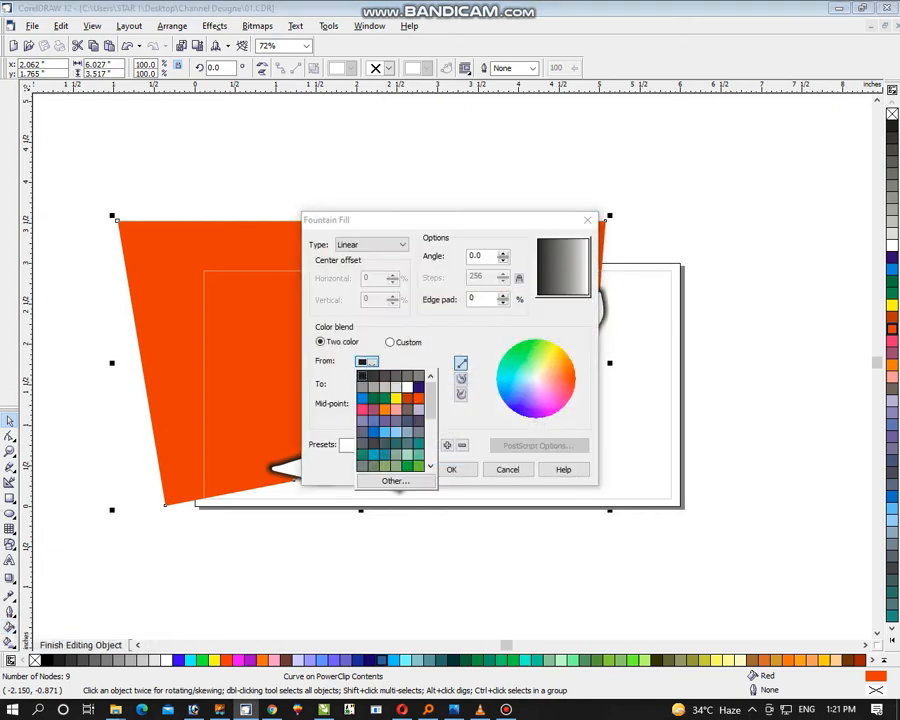
{"action": "left_click", "coordinate": [362, 376]}
{"action": "left_click", "coordinate": [372, 245]}
{"action": "left_click", "coordinate": [368, 265]}
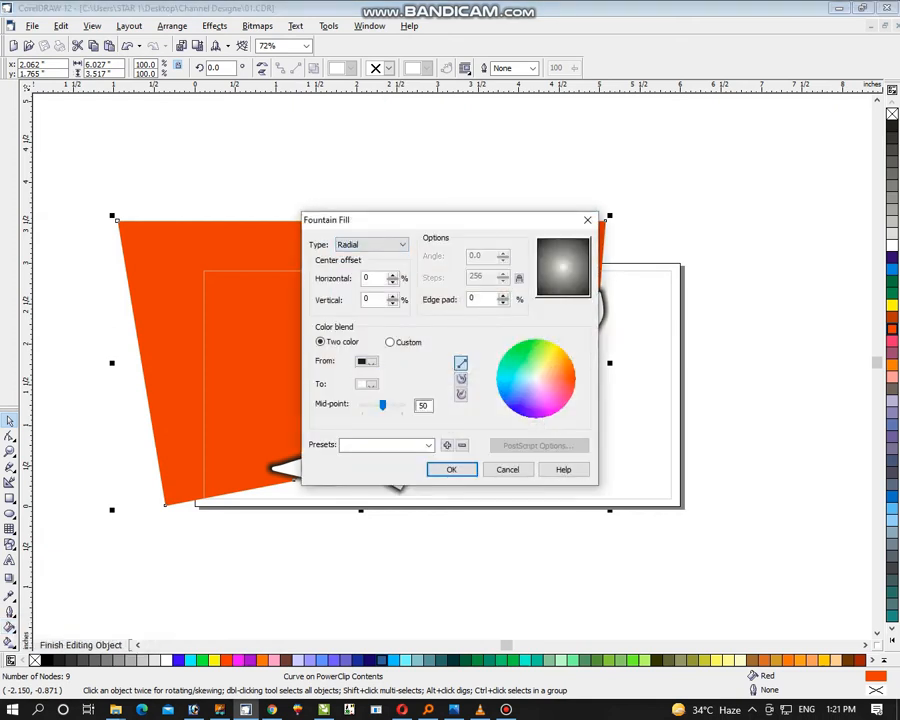
Blend the radial fill from dark to bright orange-red, offset its centre -24% horizontally and 9% vertically, and apply it
{"action": "left_click", "coordinate": [366, 361]}
{"action": "left_click", "coordinate": [385, 398]}
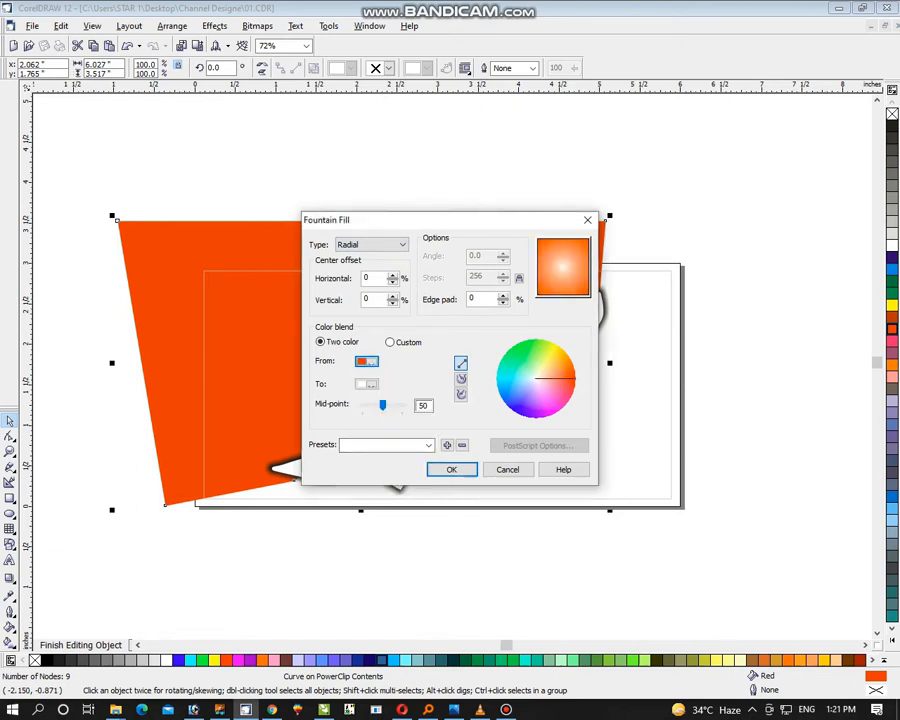
{"action": "left_click", "coordinate": [366, 361]}
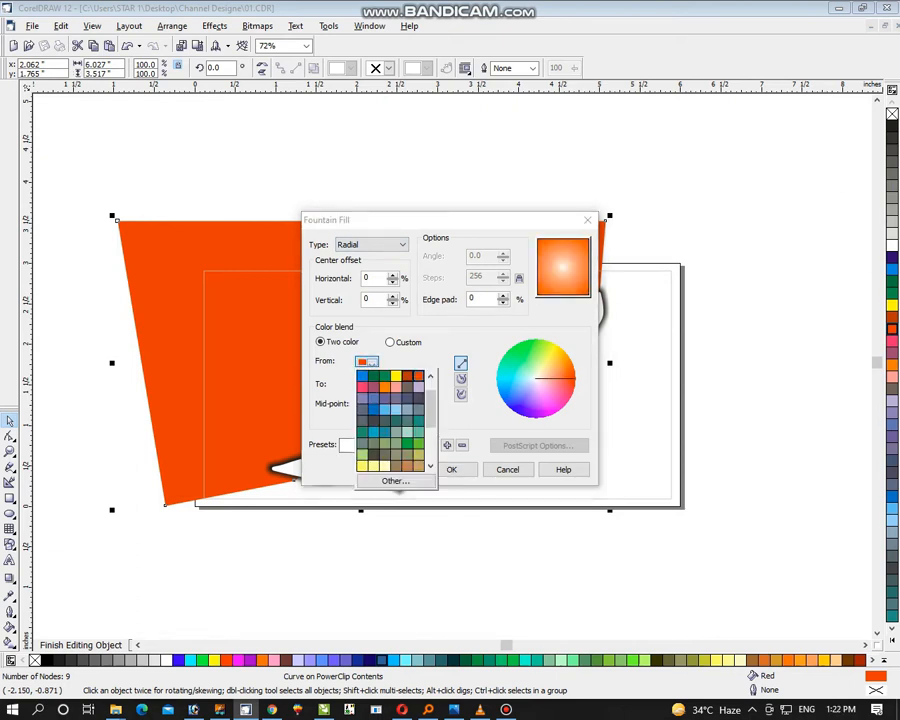
{"action": "left_click", "coordinate": [407, 376]}
{"action": "left_click", "coordinate": [366, 384]}
{"action": "left_click", "coordinate": [418, 409]}
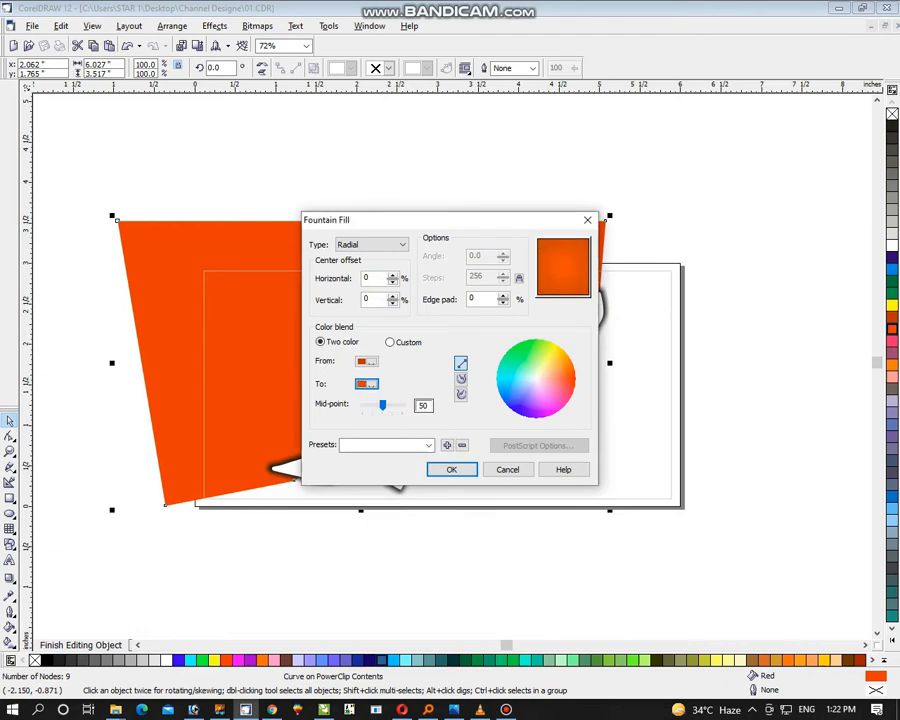
{"action": "left_click", "coordinate": [552, 262]}
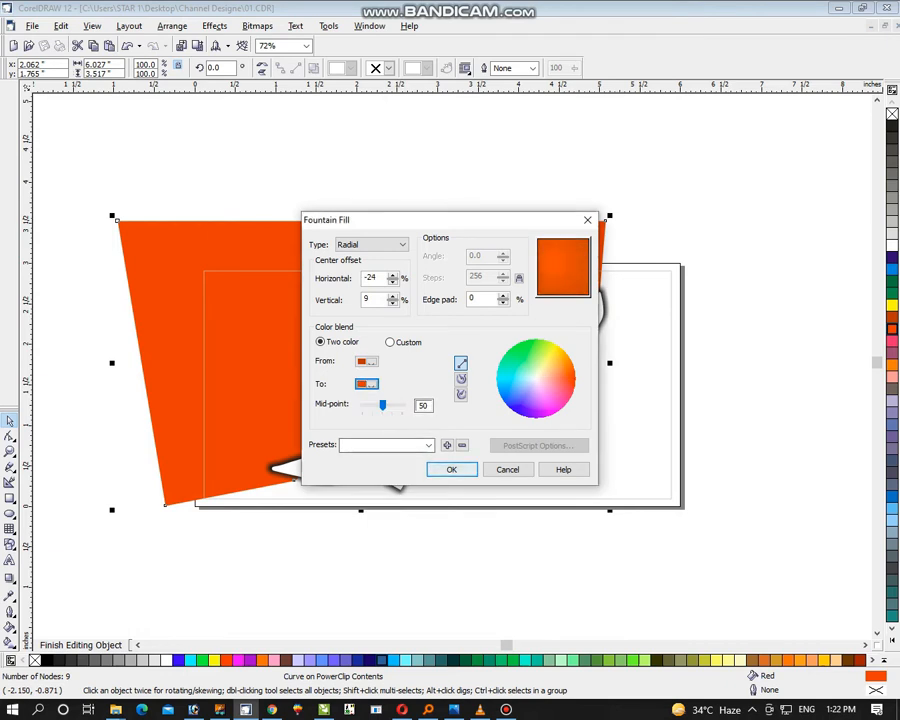
{"action": "left_click", "coordinate": [452, 469]}
Finish editing the PowerClip contents and return to the full banner
{"action": "right_click", "coordinate": [279, 327]}
{"action": "left_click", "coordinate": [345, 336]}
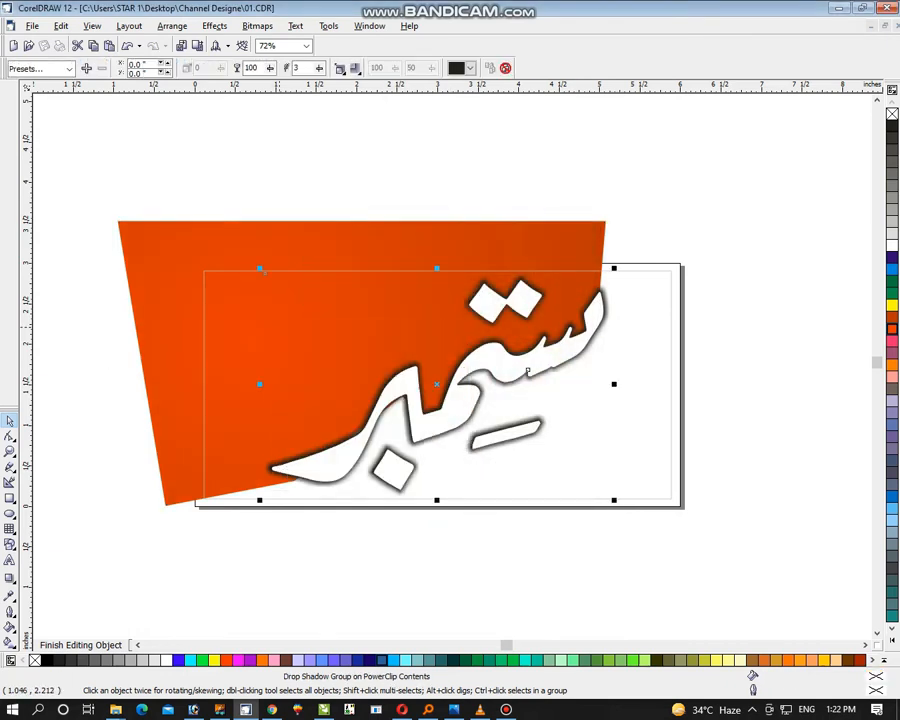
{"action": "left_click", "coordinate": [595, 240]}
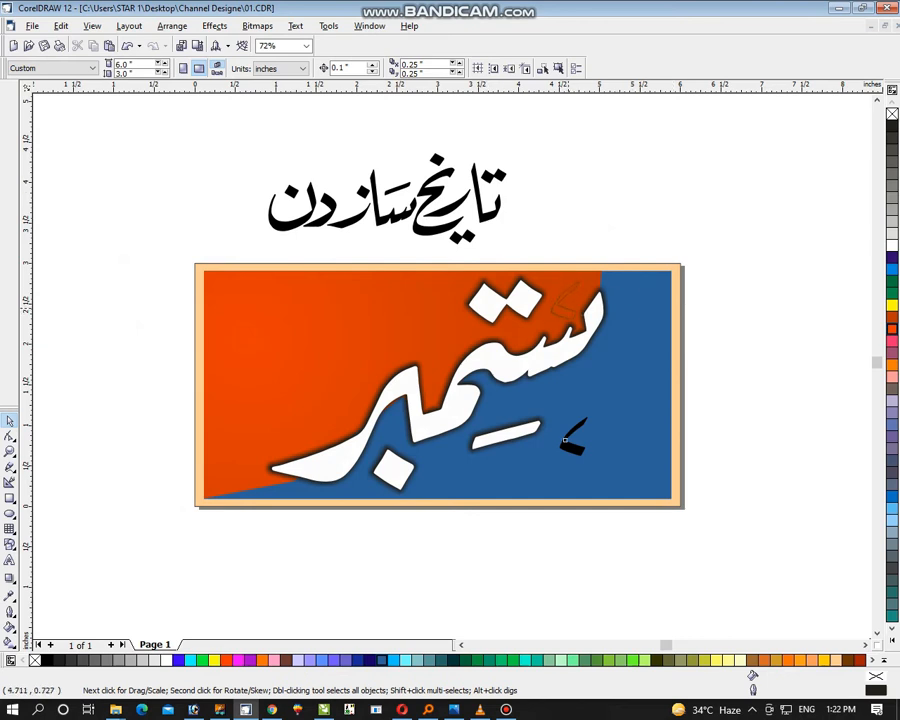
Move the black numeral ۷ onto the orange shape, beside the dots of ستمبر, and fill it yellow
{"action": "left_click_drag", "start_coordinate": [565, 440], "coordinate": [557, 298]}
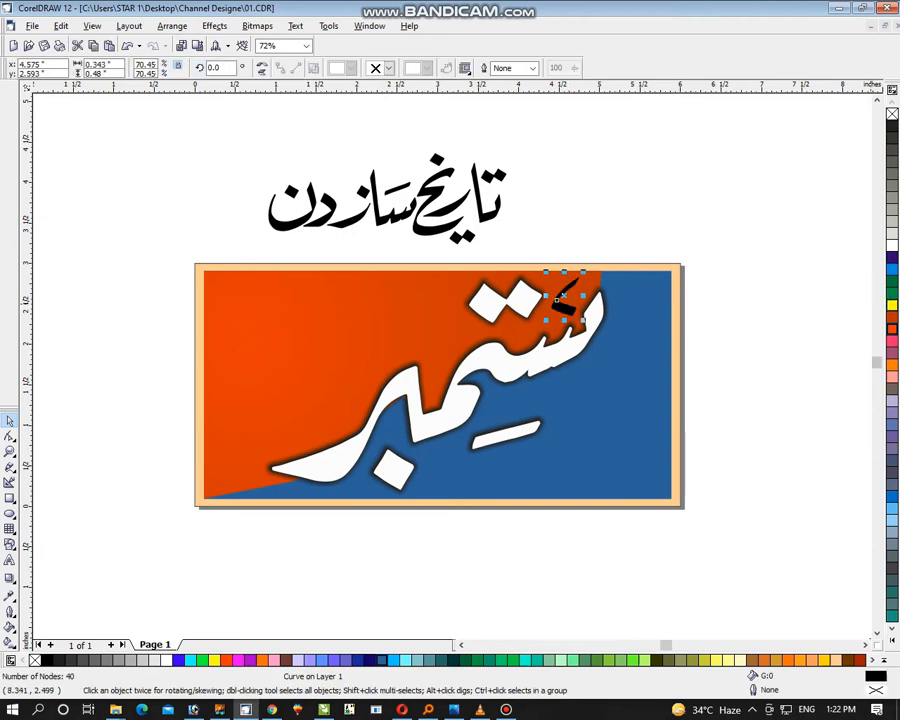
{"action": "left_click", "coordinate": [892, 305]}
{"action": "left_click", "coordinate": [802, 316]}
Scale the phrase تاریخ ساز دن to about 1.94 inches wide, place it in the blue panel's lower-right corner and fill it light blue
{"action": "left_click", "coordinate": [446, 223]}
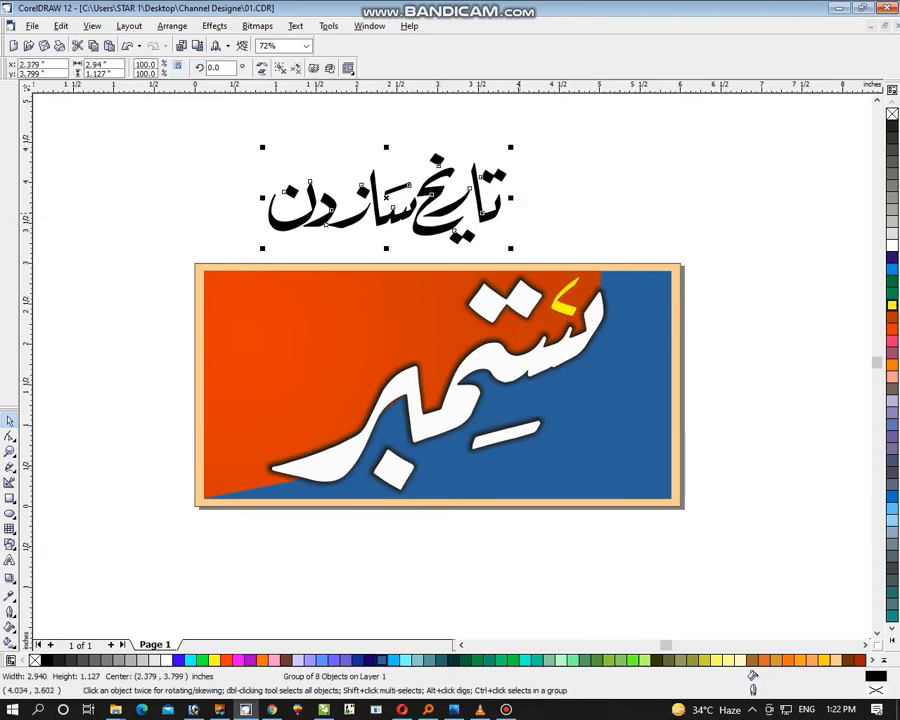
{"action": "left_click_drag", "start_coordinate": [263, 248], "coordinate": [345, 220]}
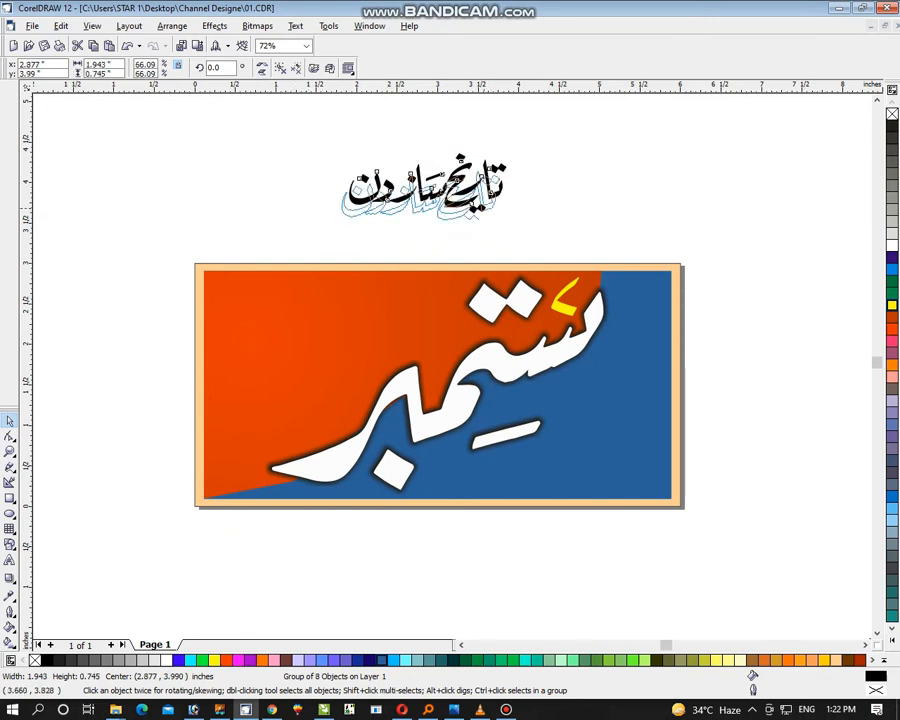
{"action": "left_click_drag", "start_coordinate": [454, 323], "coordinate": [650, 478]}
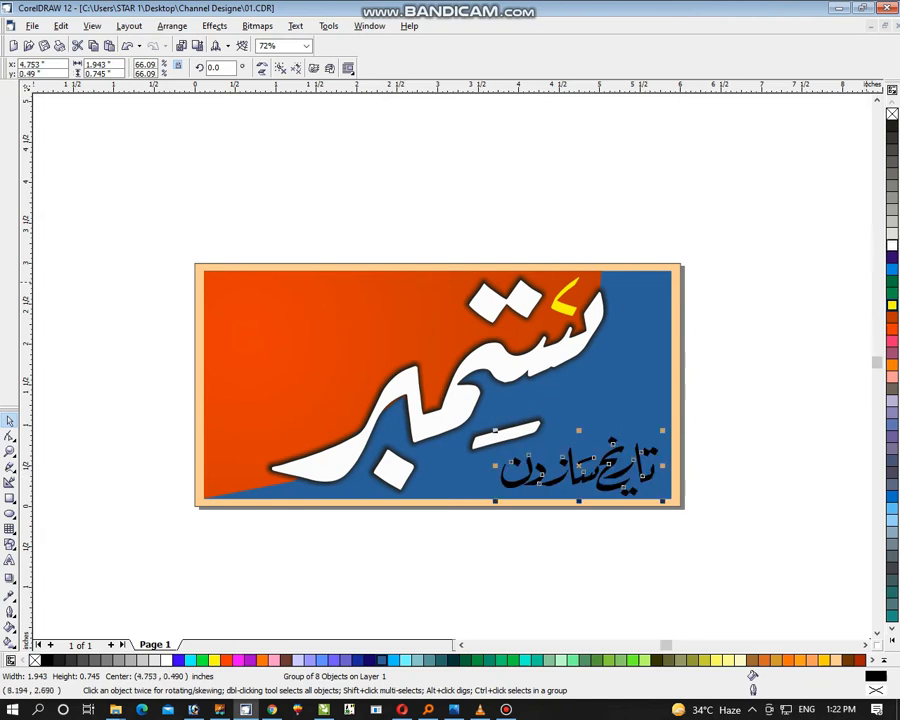
{"action": "left_click", "coordinate": [892, 508]}
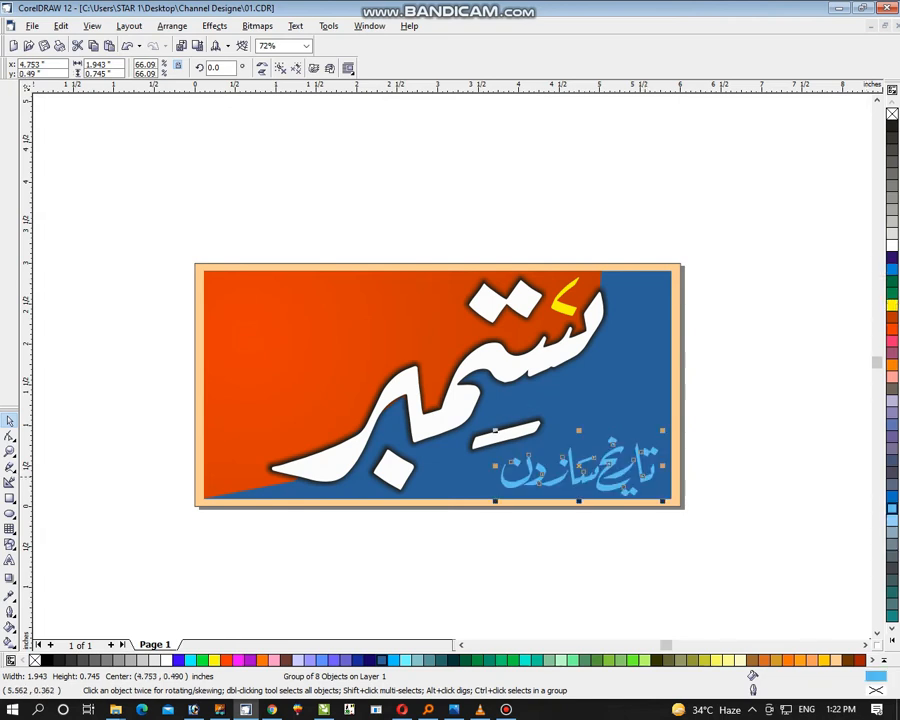
{"action": "left_click_drag", "start_coordinate": [644, 476], "coordinate": [643, 472]}
{"action": "left_click", "coordinate": [743, 417]}
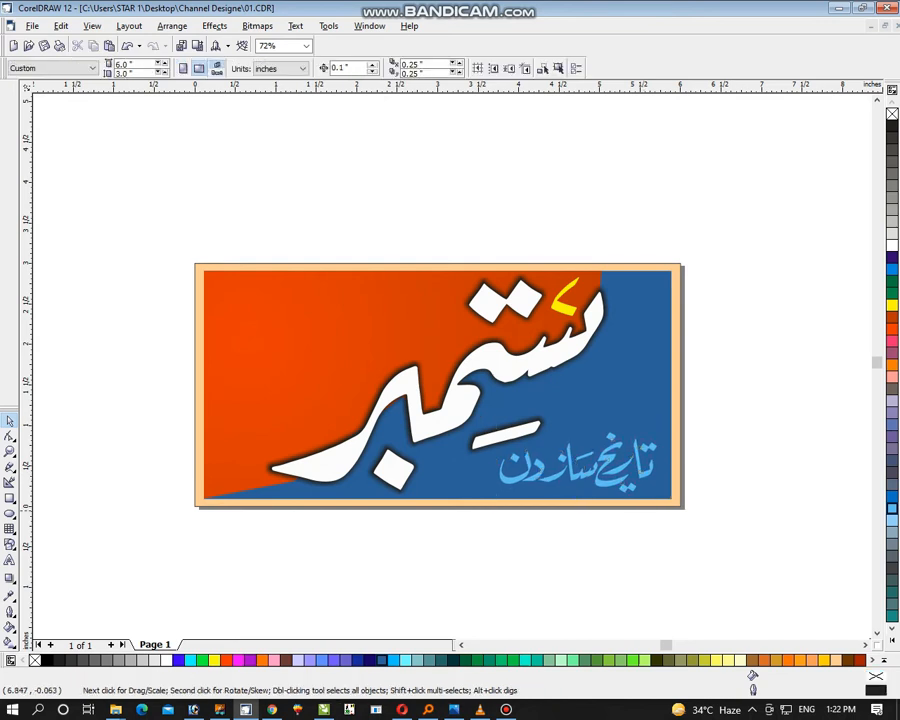
Bring the green dome image with the faded base onto the banner's orange area and scale it to about 2.02 inches wide
{"action": "key", "text": "ctrl+a"}
{"action": "key", "text": "F4"}
{"action": "key", "text": "Escape"}
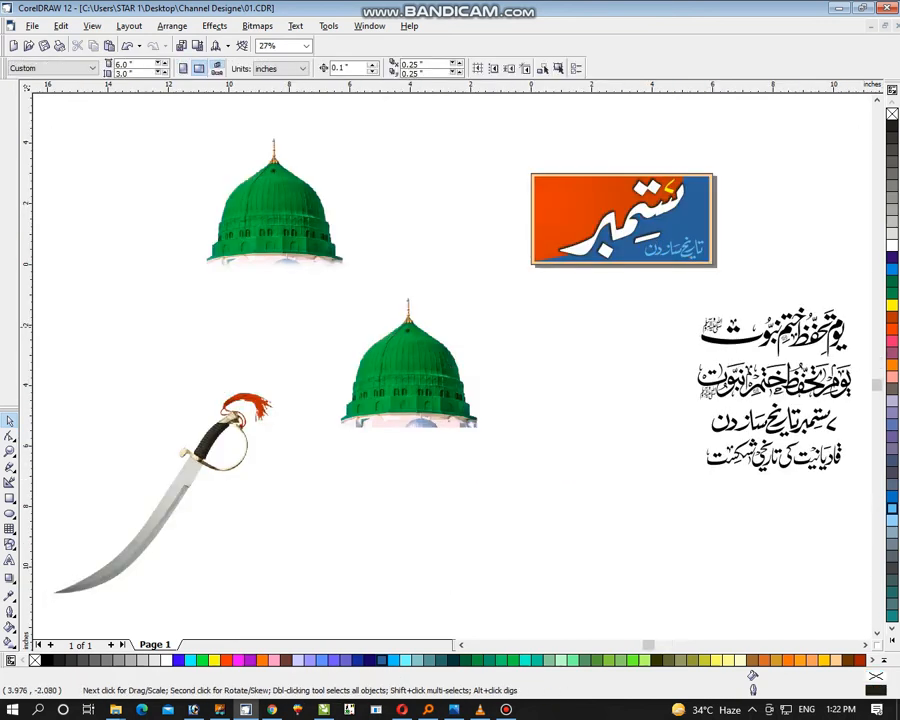
{"action": "left_click_drag", "start_coordinate": [275, 205], "coordinate": [568, 225]}
{"action": "key", "text": "shift+F2"}
{"action": "left_click_drag", "start_coordinate": [746, 101], "coordinate": [577, 254]}
{"action": "left_click_drag", "start_coordinate": [497, 382], "coordinate": [452, 333]}
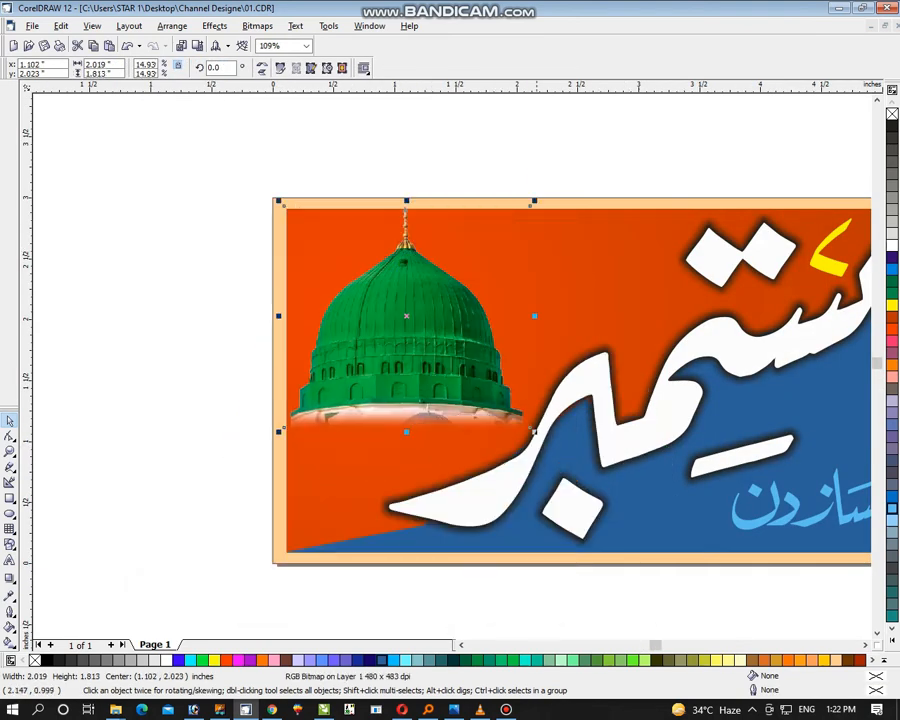
Reduce the dome image to about 1.66 inches wide and position it in the upper-left corner of the orange area
{"action": "left_click_drag", "start_coordinate": [535, 432], "coordinate": [521, 420]}
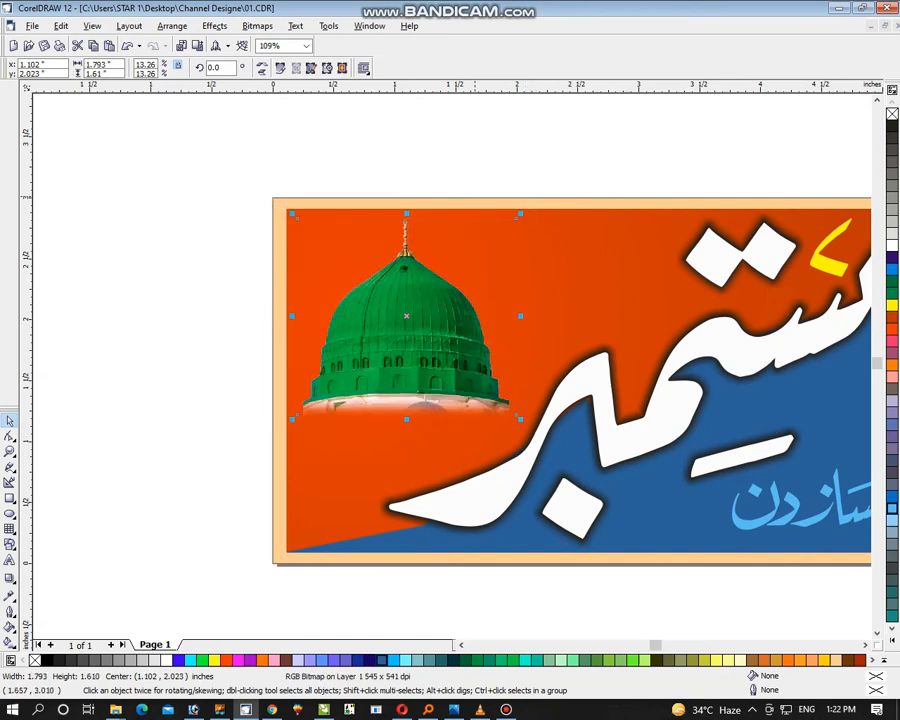
{"action": "left_click", "coordinate": [488, 201]}
{"action": "key", "text": "shift+F2"}
{"action": "key", "text": "Escape"}
{"action": "left_click_drag", "start_coordinate": [264, 374], "coordinate": [257, 365]}
{"action": "left_click_drag", "start_coordinate": [317, 402], "coordinate": [308, 393]}
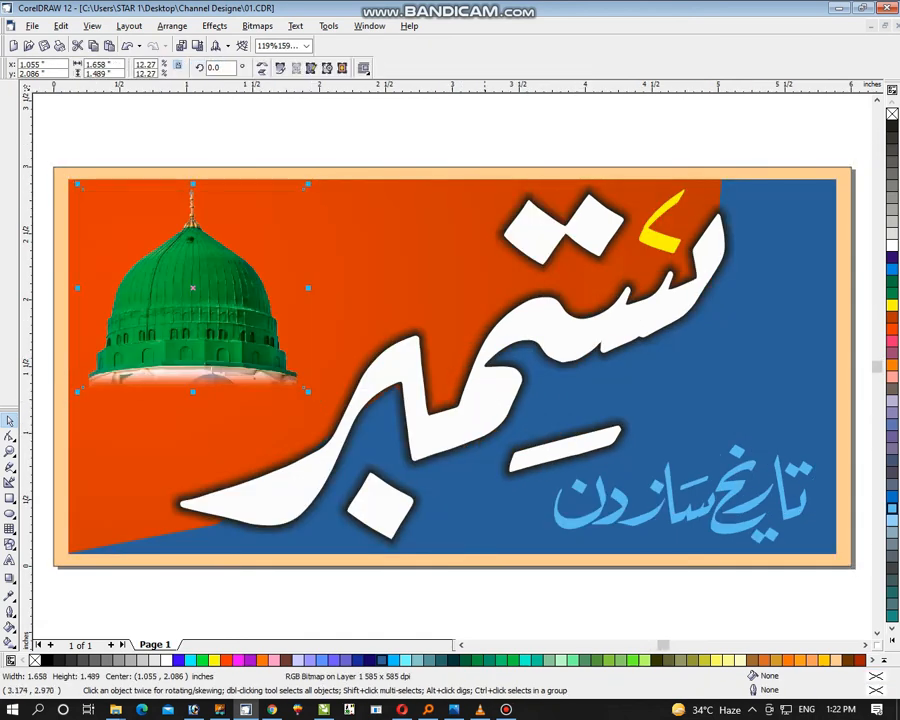
{"action": "left_click", "coordinate": [516, 132]}
Bring the sword image over the banner and scale it to about 2 inches wide, undoing any accidental panel move
{"action": "key", "text": "ctrl+a"}
{"action": "key", "text": "shift+F2"}
{"action": "left_click", "coordinate": [170, 469]}
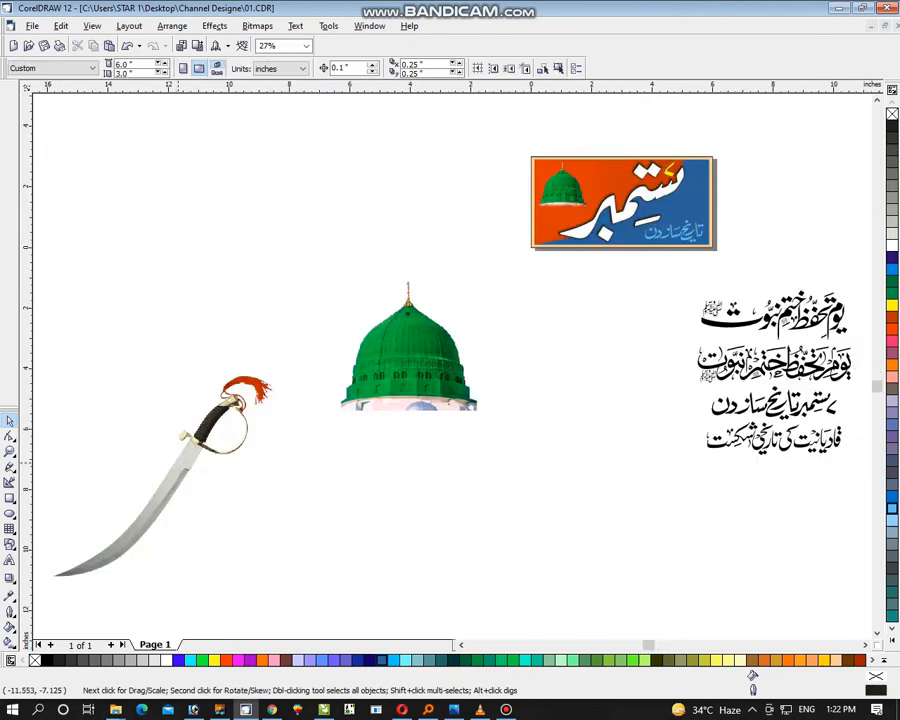
{"action": "left_click_drag", "start_coordinate": [165, 474], "coordinate": [689, 234]}
{"action": "key", "text": "shift+F2"}
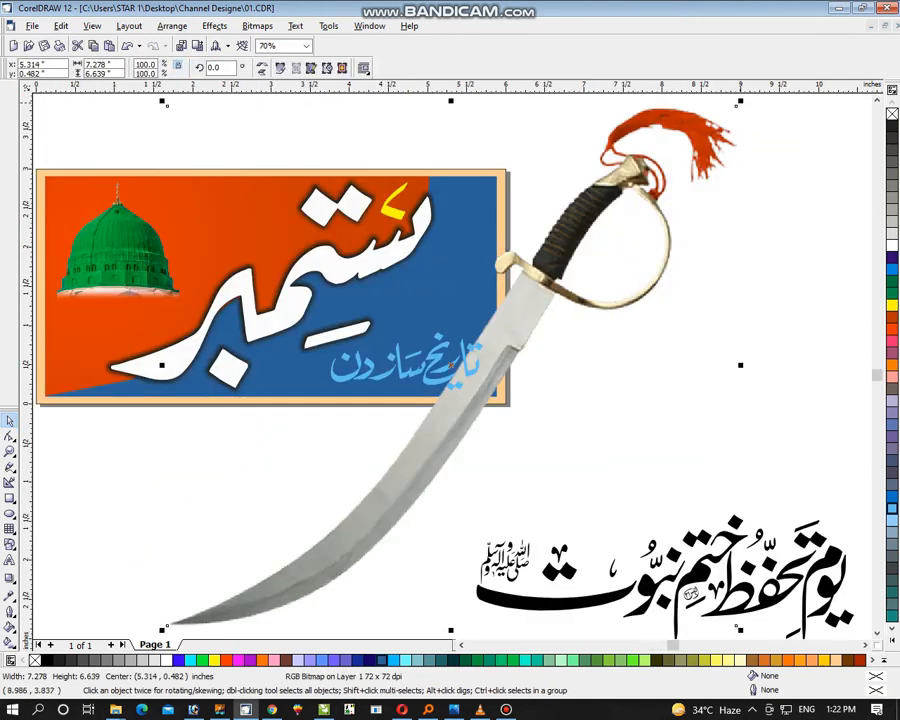
{"action": "left_click_drag", "start_coordinate": [736, 82], "coordinate": [566, 284]}
{"action": "left_click_drag", "start_coordinate": [470, 305], "coordinate": [511, 250]}
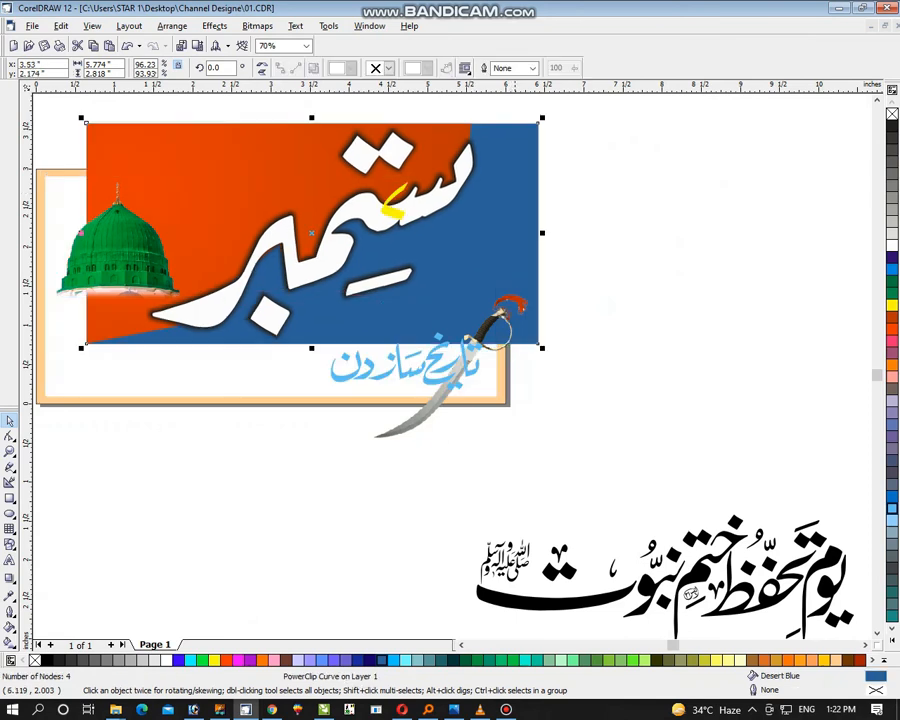
{"action": "key", "text": "ctrl+z"}
PowerClip the sword inside the blue panel and open the panel's contents for editing
{"action": "left_click", "coordinate": [214, 26]}
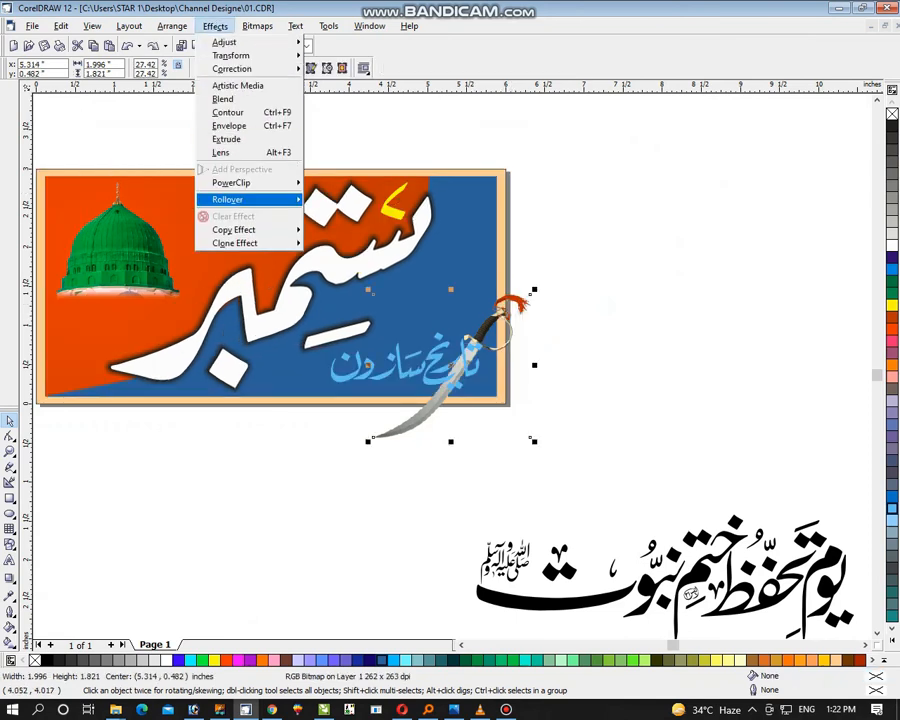
{"action": "mouse_move", "coordinate": [234, 182]}
{"action": "left_click", "coordinate": [358, 182]}
{"action": "left_click", "coordinate": [459, 269]}
{"action": "left_click", "coordinate": [459, 269], "text": "ctrl"}
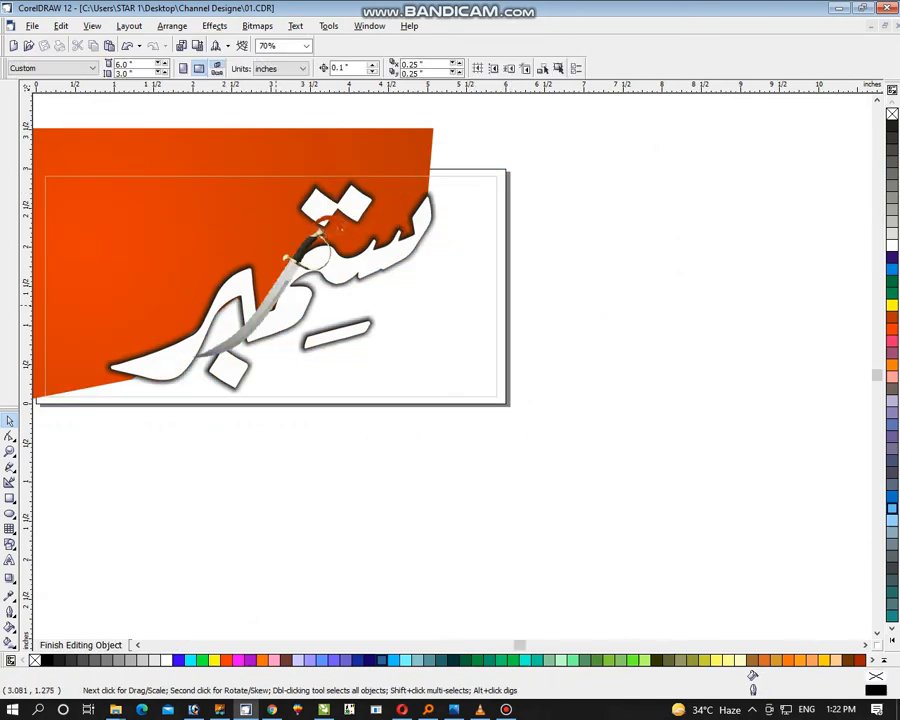
Move the sword to the lower right of ستمبر and rotate it to about 340.1 degrees
{"action": "left_click_drag", "start_coordinate": [272, 312], "coordinate": [428, 293]}
{"action": "left_click", "coordinate": [444, 276]}
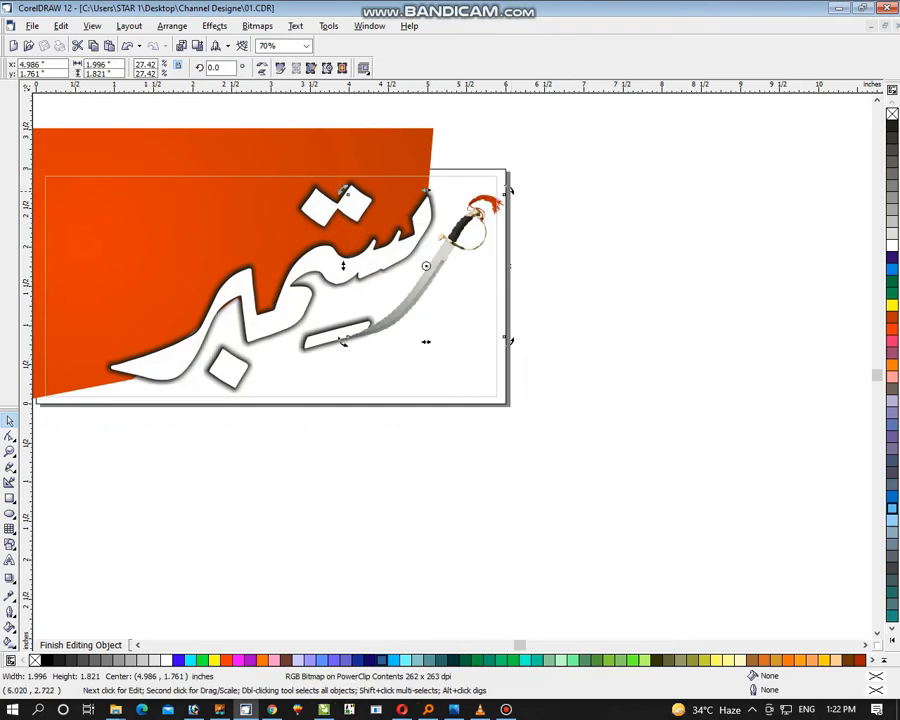
{"action": "left_click_drag", "start_coordinate": [508, 186], "coordinate": [561, 229]}
{"action": "left_click_drag", "start_coordinate": [476, 255], "coordinate": [474, 256]}
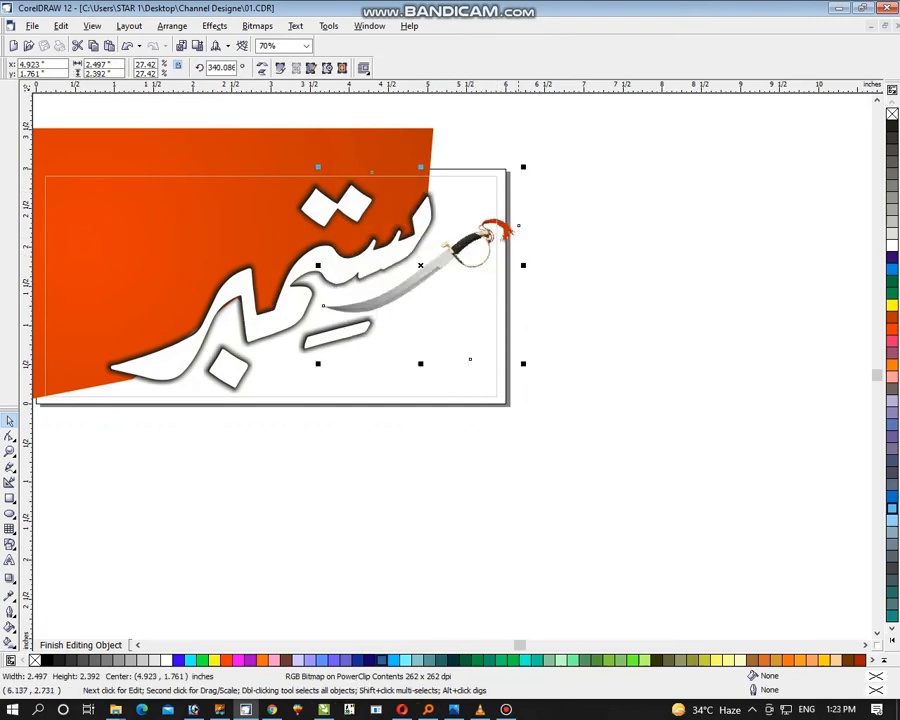
Shrink the rotated sword to about 2.11 inches wide and finish editing the PowerClip contents
{"action": "mouse_move", "coordinate": [523, 167]}
{"action": "left_mouse_down"}
{"action": "mouse_move", "coordinate": [510, 190]}
{"action": "mouse_move", "coordinate": [512, 178]}
{"action": "left_mouse_up"}
{"action": "left_click", "coordinate": [487, 230]}
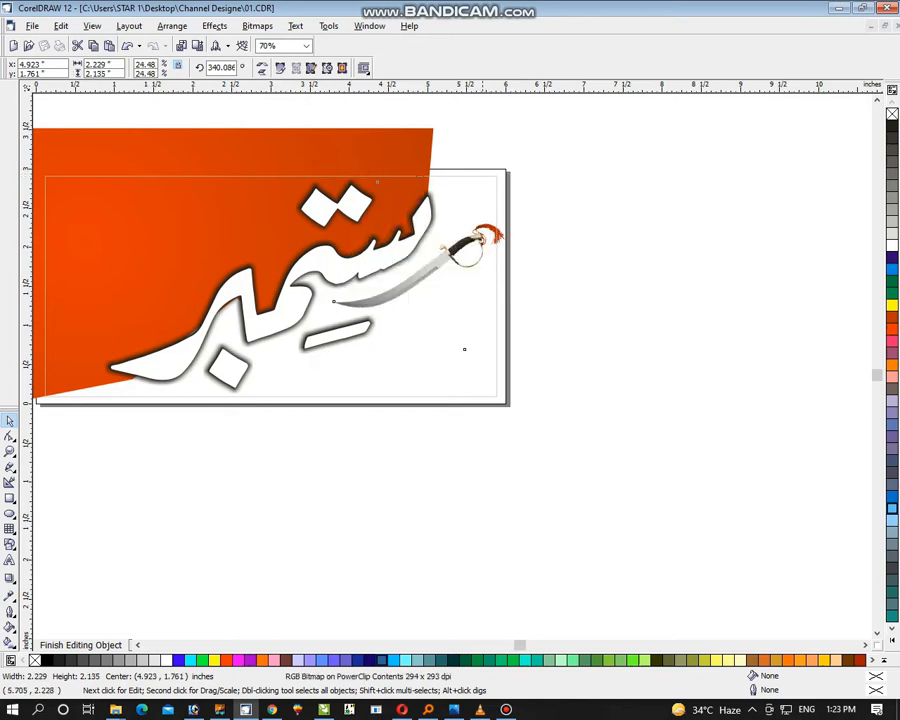
{"action": "left_click", "coordinate": [494, 302]}
{"action": "left_click", "coordinate": [487, 238]}
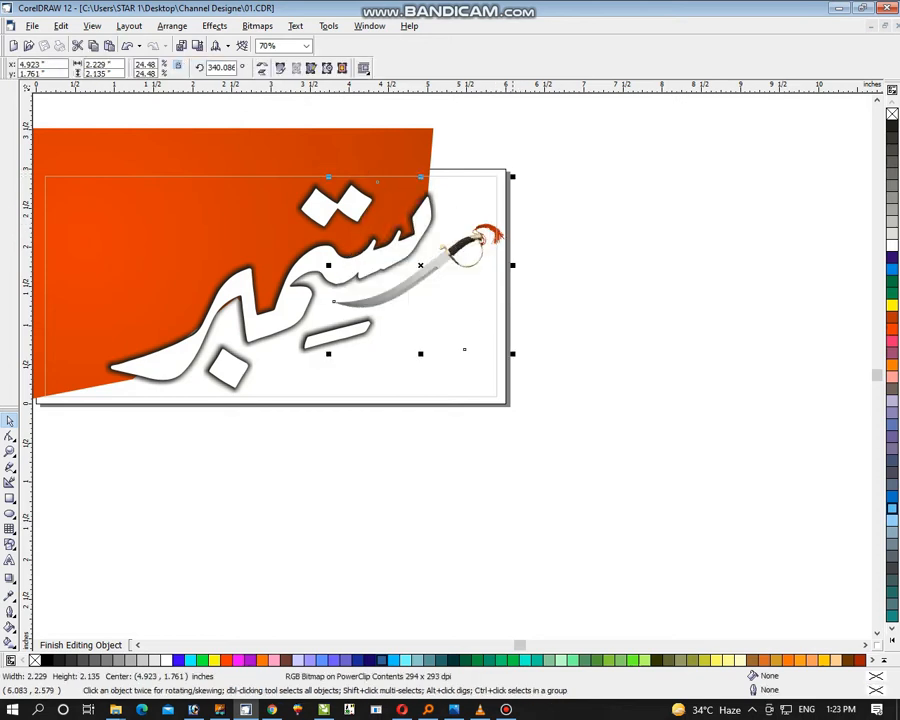
{"action": "left_click_drag", "start_coordinate": [512, 177], "coordinate": [503, 186]}
{"action": "right_click", "coordinate": [485, 240]}
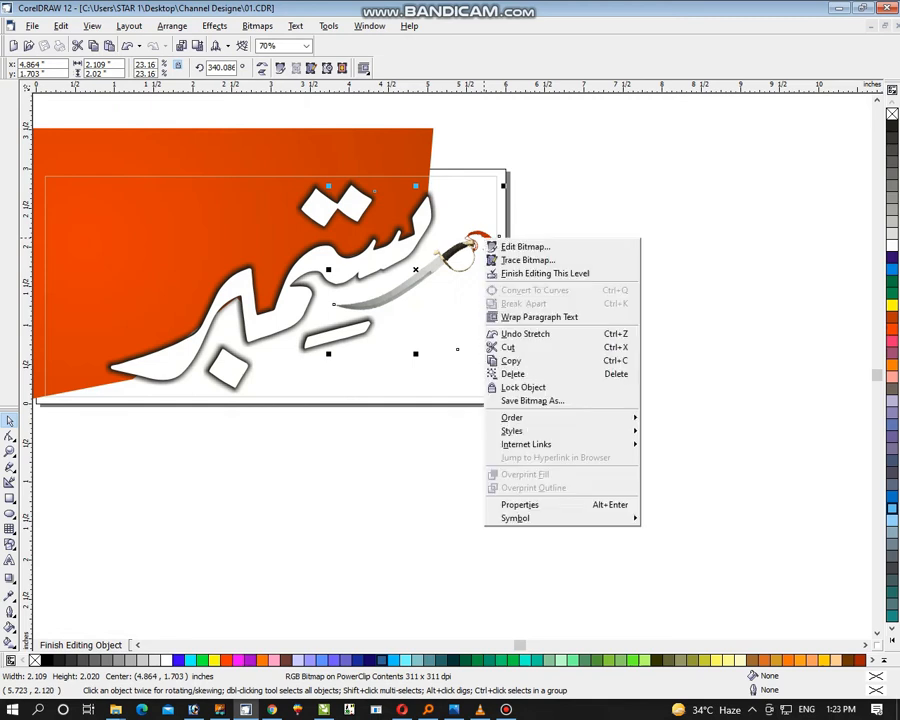
{"action": "left_click", "coordinate": [545, 273]}
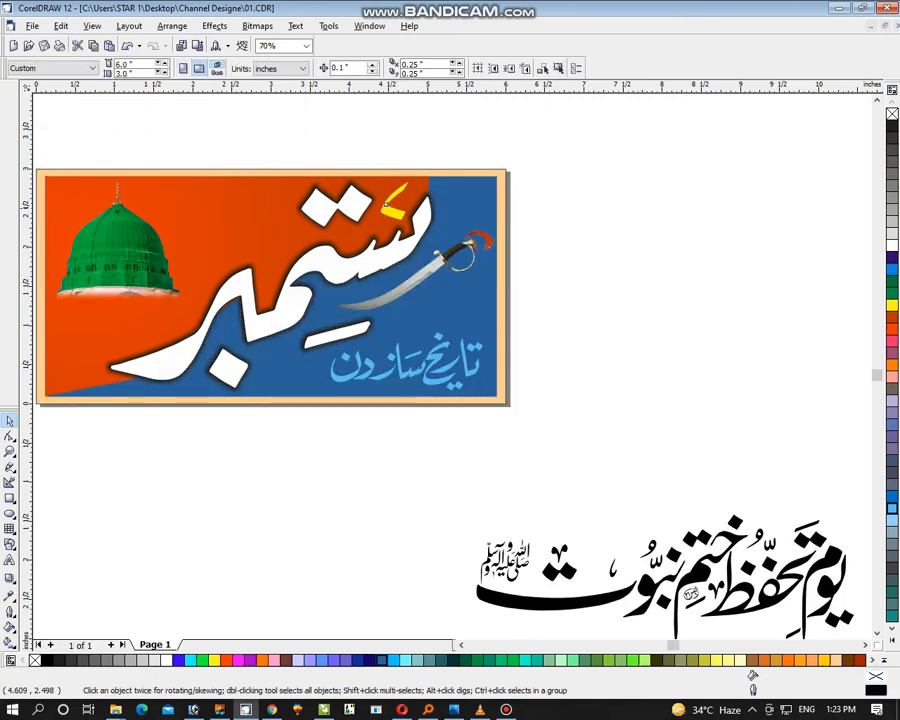
Move the yellow numeral ۷ onto the blue area just above the sword's handle
{"action": "left_click_drag", "start_coordinate": [465, 208], "coordinate": [466, 211]}
{"action": "left_click", "coordinate": [466, 240]}
{"action": "left_click", "coordinate": [620, 245]}
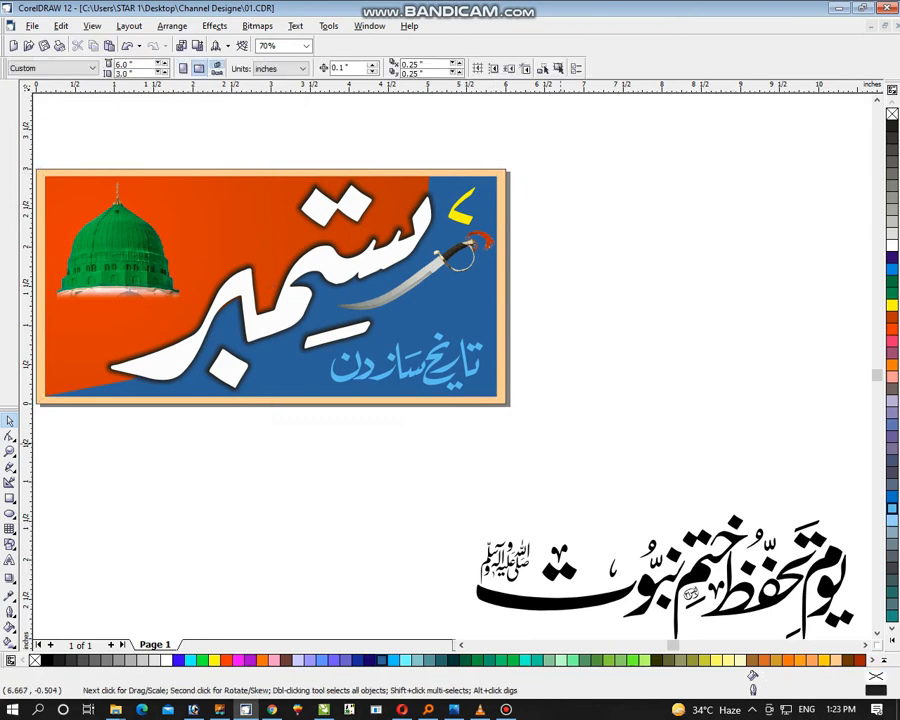
Bring the first یوم تحفظ ختم نبوت calligraphy below the banner and scale it to about 2.56 inches wide
{"action": "key", "text": "ctrl+a"}
{"action": "key", "text": "shift+F2"}
{"action": "left_click", "coordinate": [778, 300]}
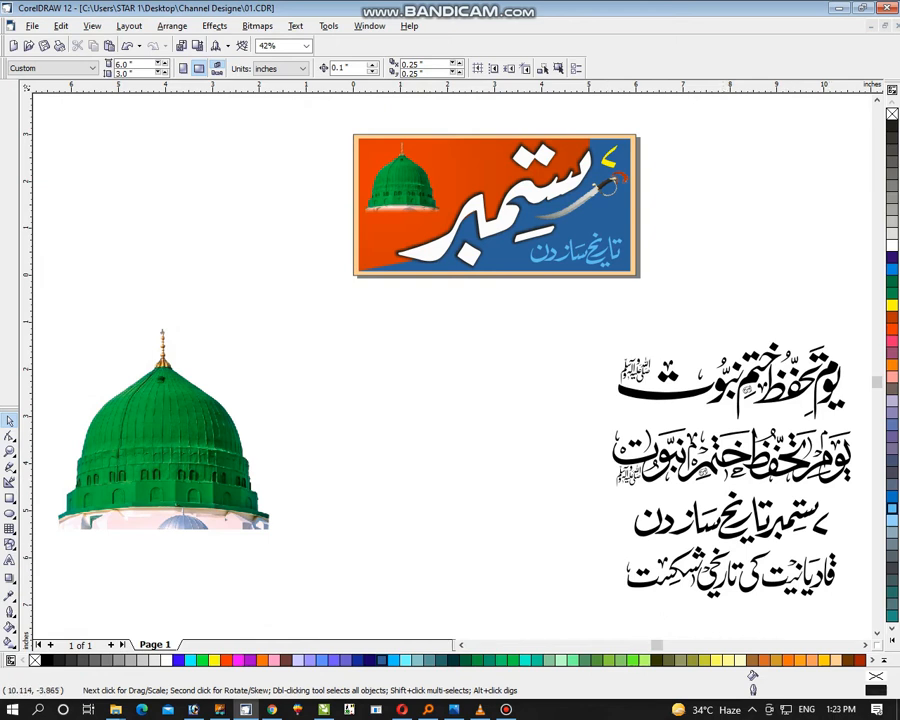
{"action": "left_click", "coordinate": [831, 403]}
{"action": "left_click_drag", "start_coordinate": [833, 396], "coordinate": [540, 373]}
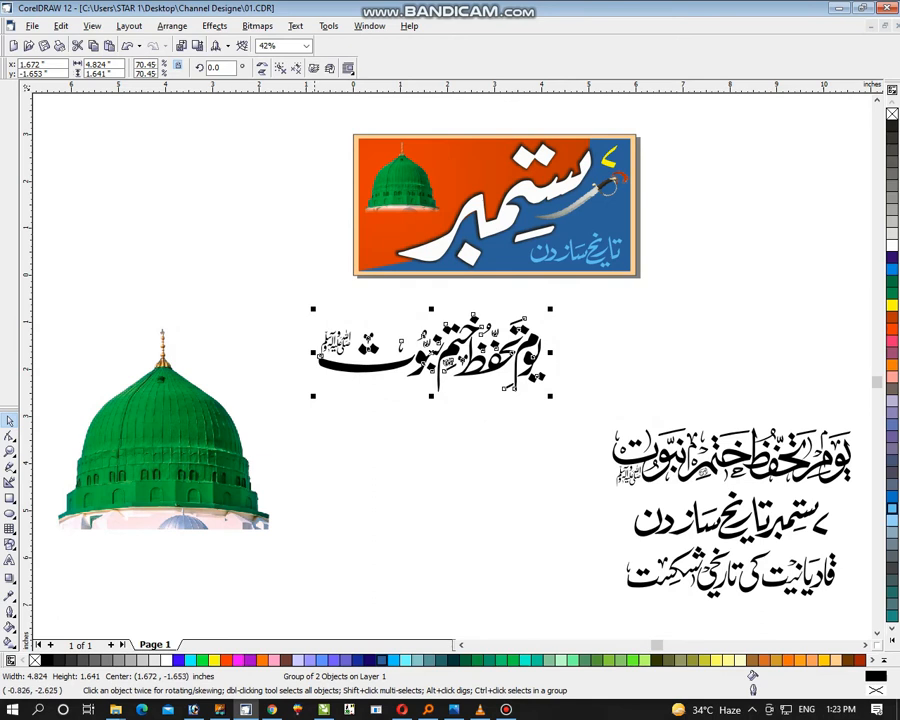
{"action": "left_click_drag", "start_coordinate": [309, 404], "coordinate": [425, 383]}
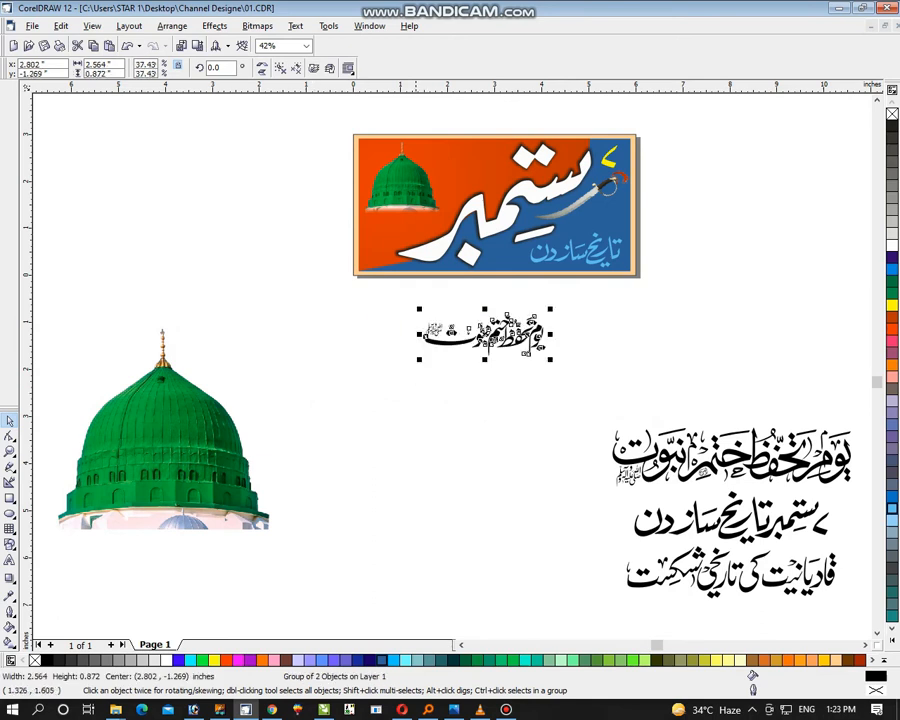
Lower the dome image on the banner and place the یوم تحفظ ختم نبوت phrase above it
{"action": "left_click", "coordinate": [415, 198]}
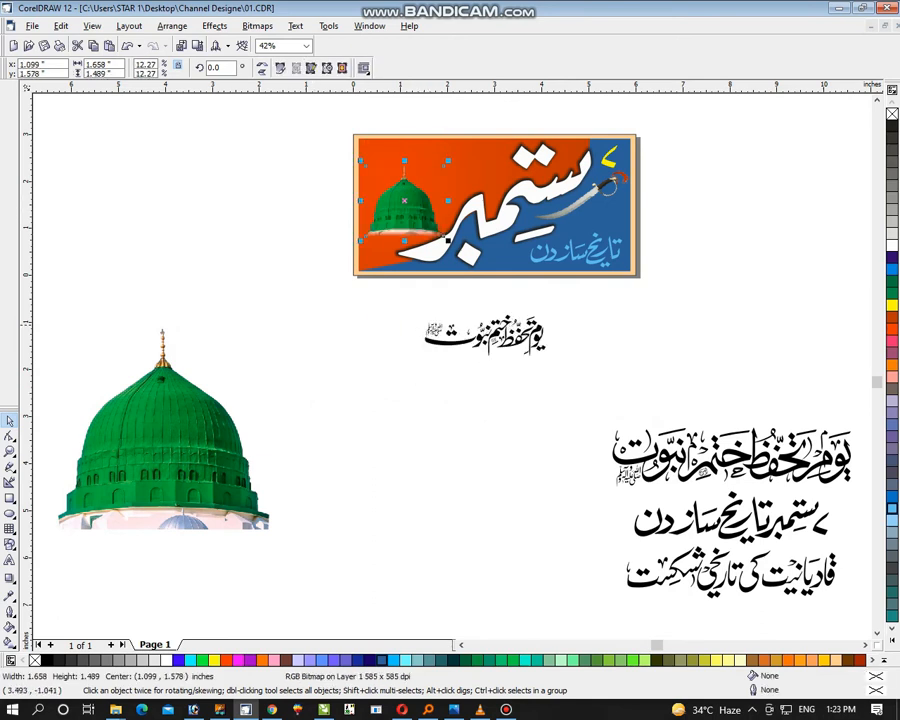
{"action": "left_click_drag", "start_coordinate": [519, 333], "coordinate": [464, 164]}
{"action": "left_click", "coordinate": [252, 104]}
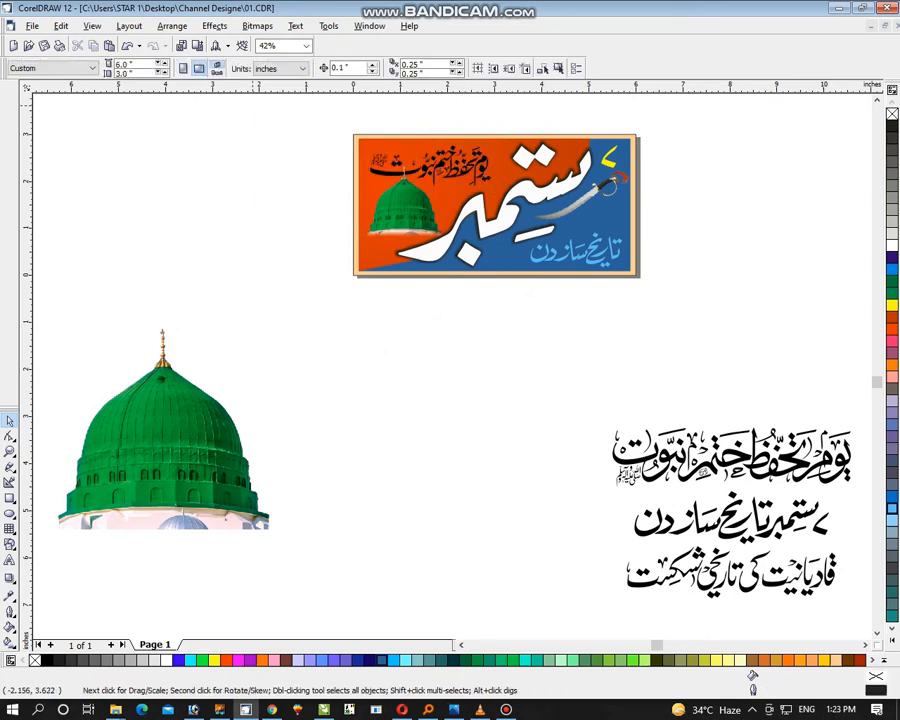
{"action": "left_click_drag", "start_coordinate": [246, 98], "coordinate": [787, 322]}
{"action": "key", "text": "shift+F2"}
{"action": "key", "text": "Escape"}
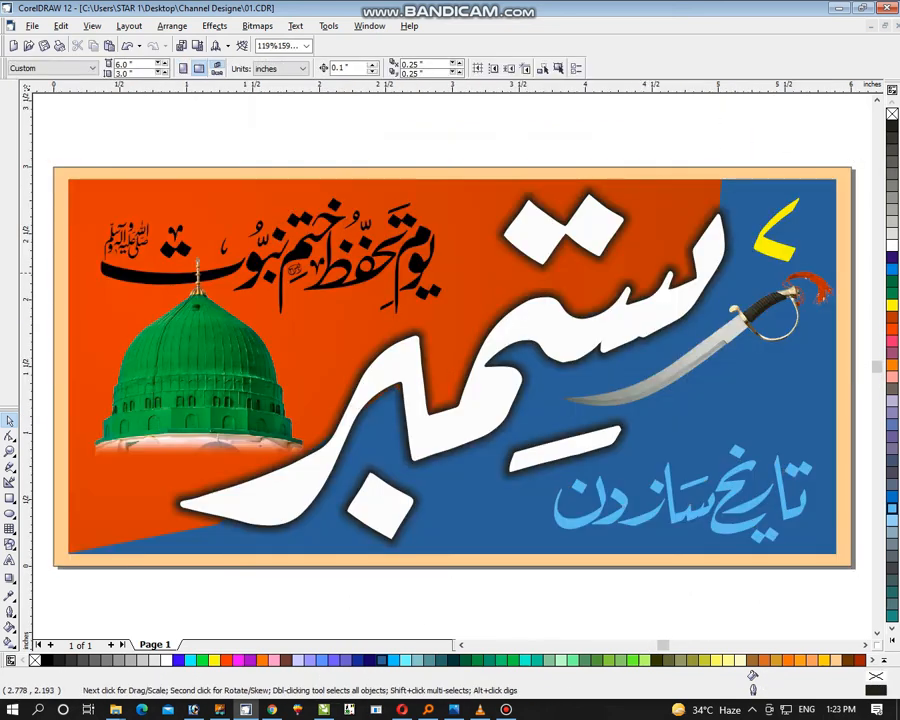
Move the یوم تحفظ ختم نبوت phrase slightly up, enlarge it to about 2.74 inches wide and fill it yellow
{"action": "left_click", "coordinate": [427, 204]}
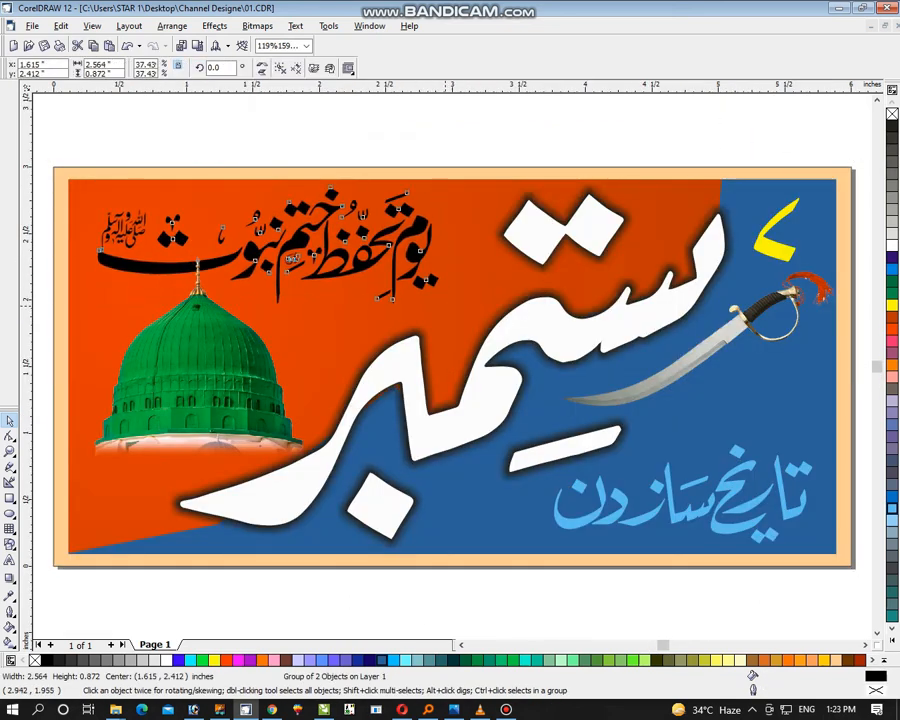
{"action": "left_click_drag", "start_coordinate": [443, 308], "coordinate": [466, 315]}
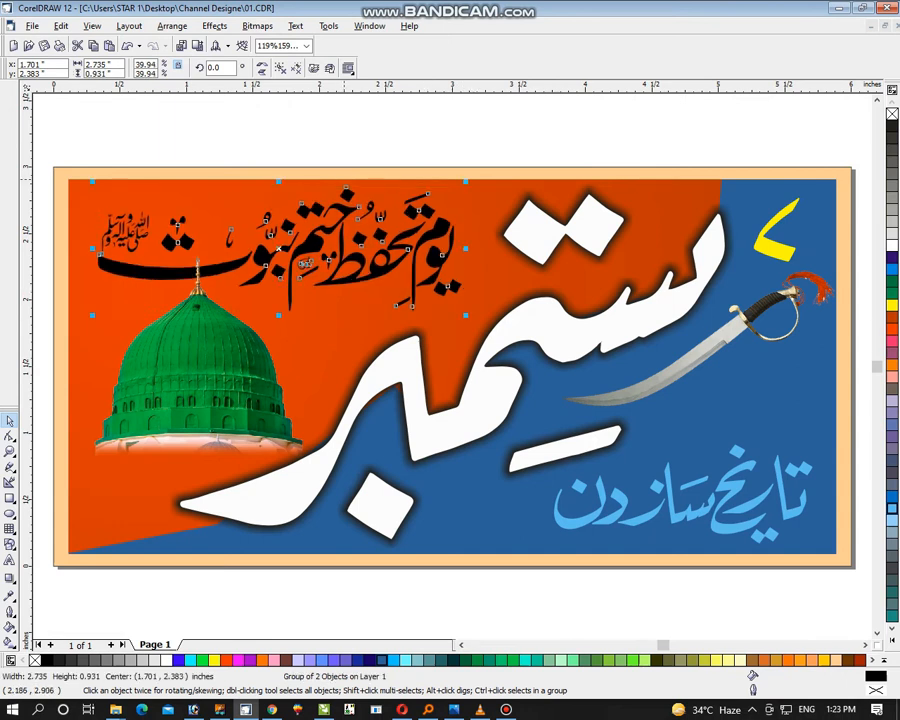
{"action": "key", "text": "Escape"}
{"action": "left_click", "coordinate": [438, 258]}
{"action": "left_click", "coordinate": [892, 305]}
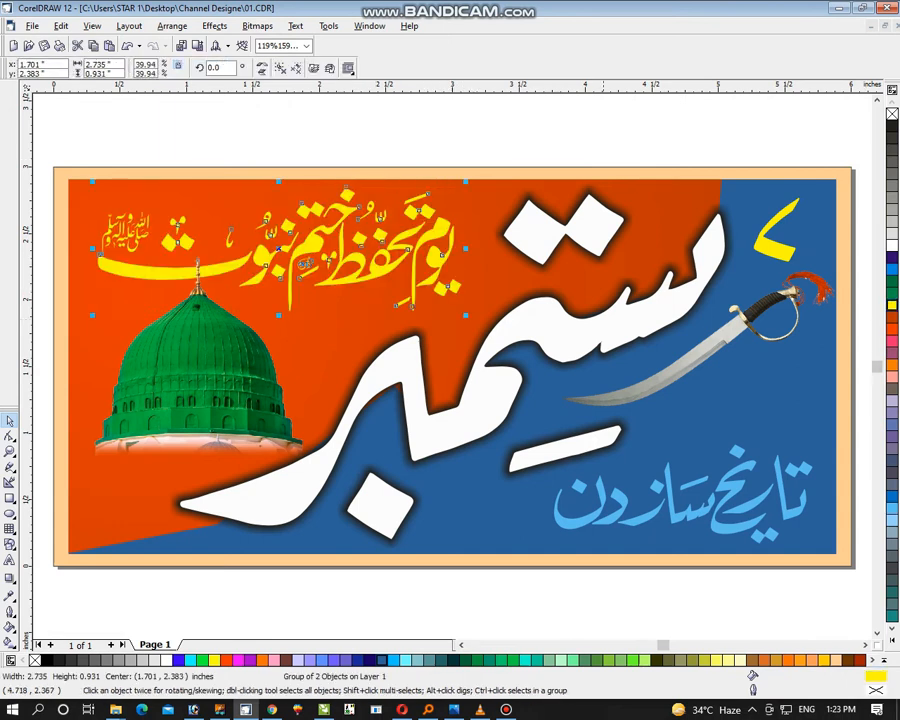
Shift the dome image slightly down beneath the yellow phrase and save the document
{"action": "key", "text": "Escape"}
{"action": "left_click_drag", "start_coordinate": [309, 454], "coordinate": [308, 468]}
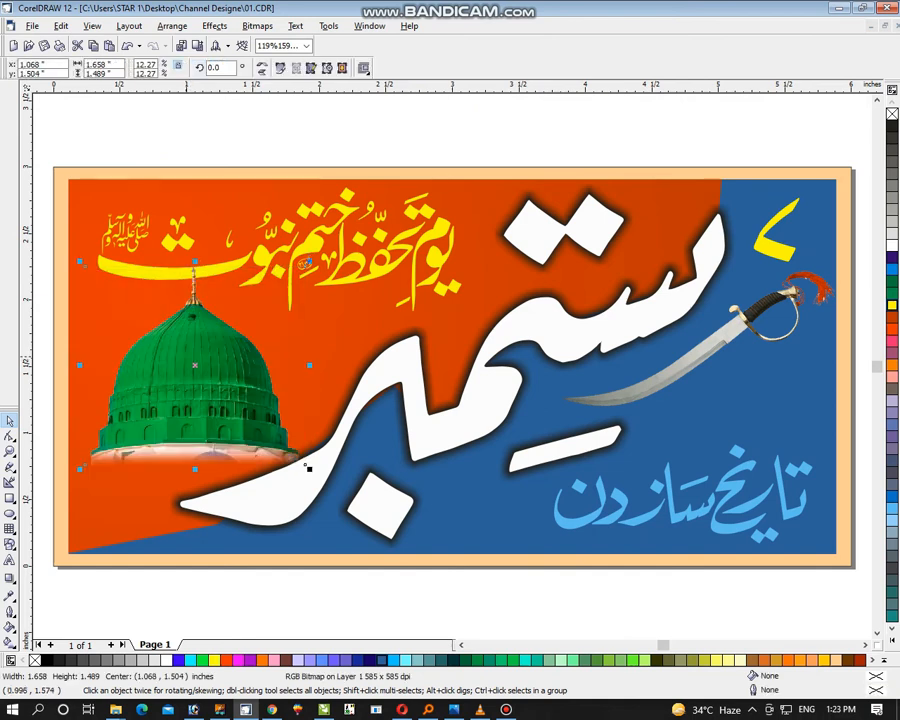
{"action": "left_click", "coordinate": [415, 264]}
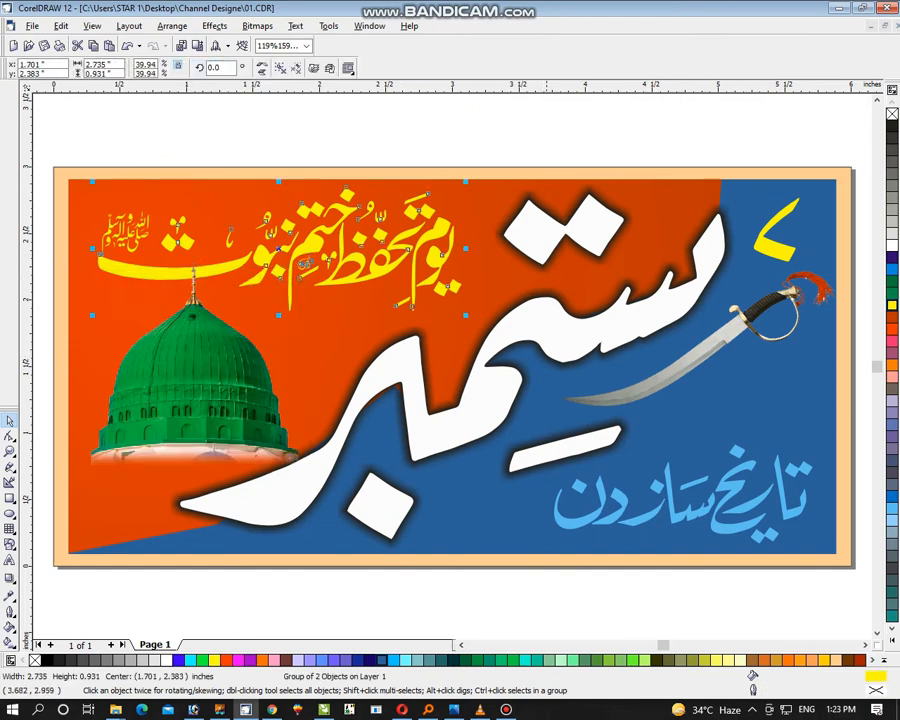
{"action": "key", "text": "Escape"}
{"action": "key", "text": "ctrl+s"}
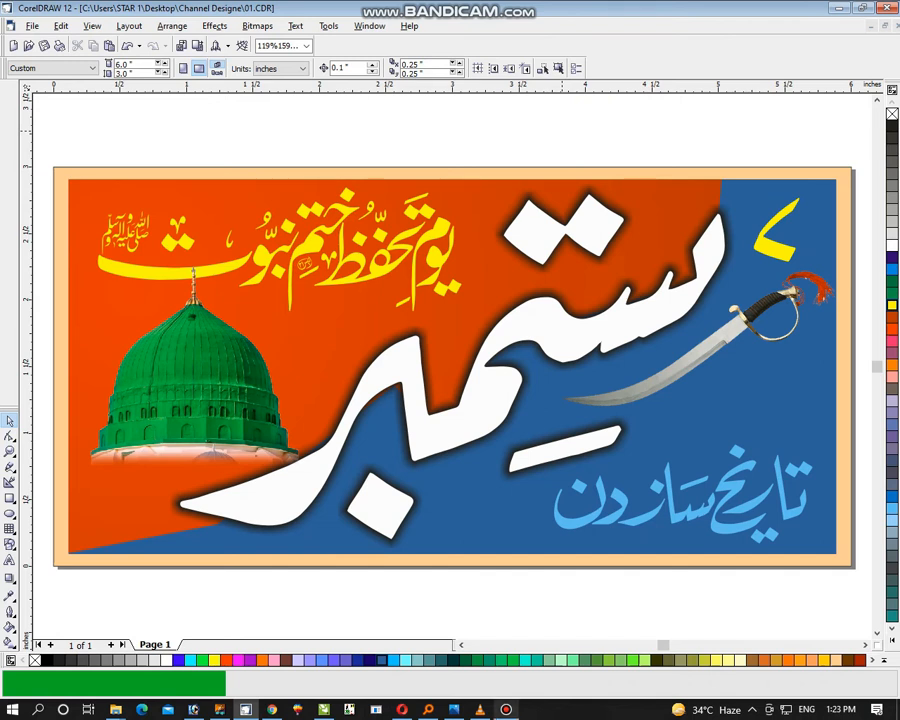
{"action": "mouse_move", "coordinate": [506, 709]}
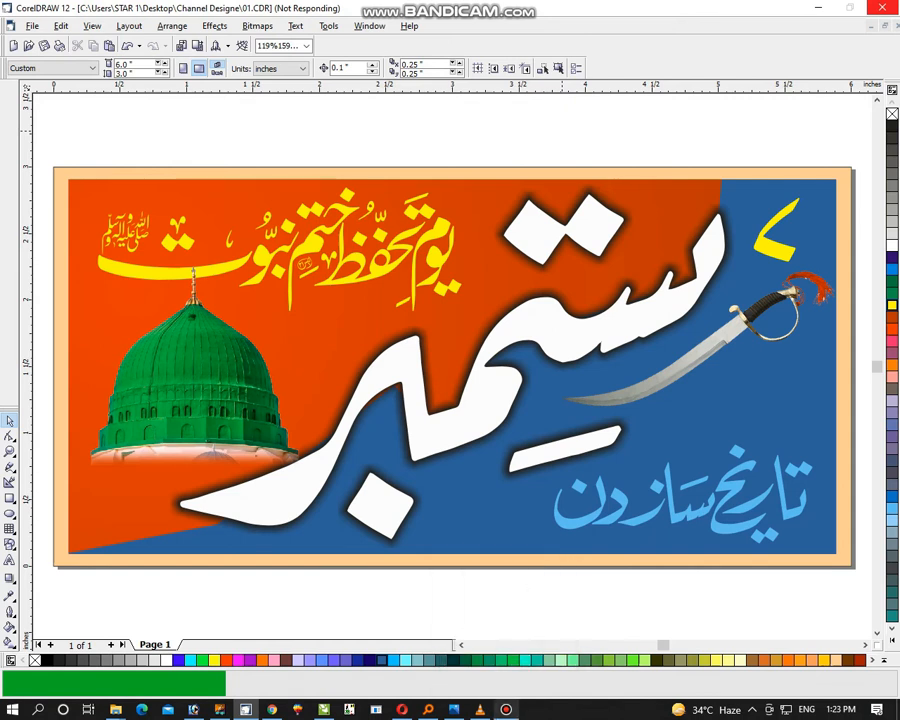
{"action": "left_click", "coordinate": [506, 709]}
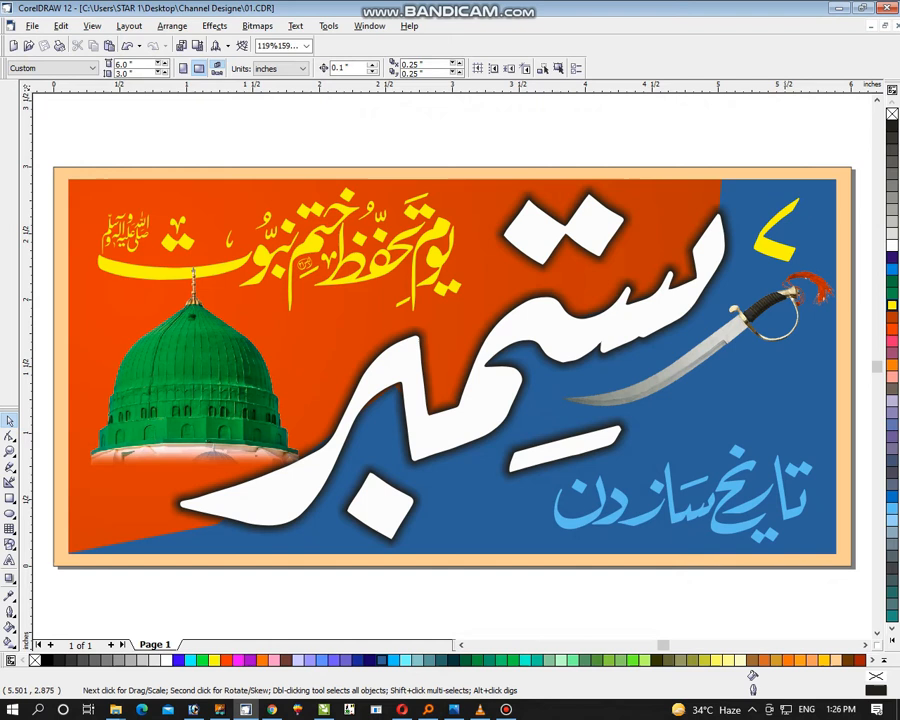
Draw a circle about 0.6 inches in diameter above the banner's upper-right corner and convert it to curves
{"action": "key", "text": "z"}
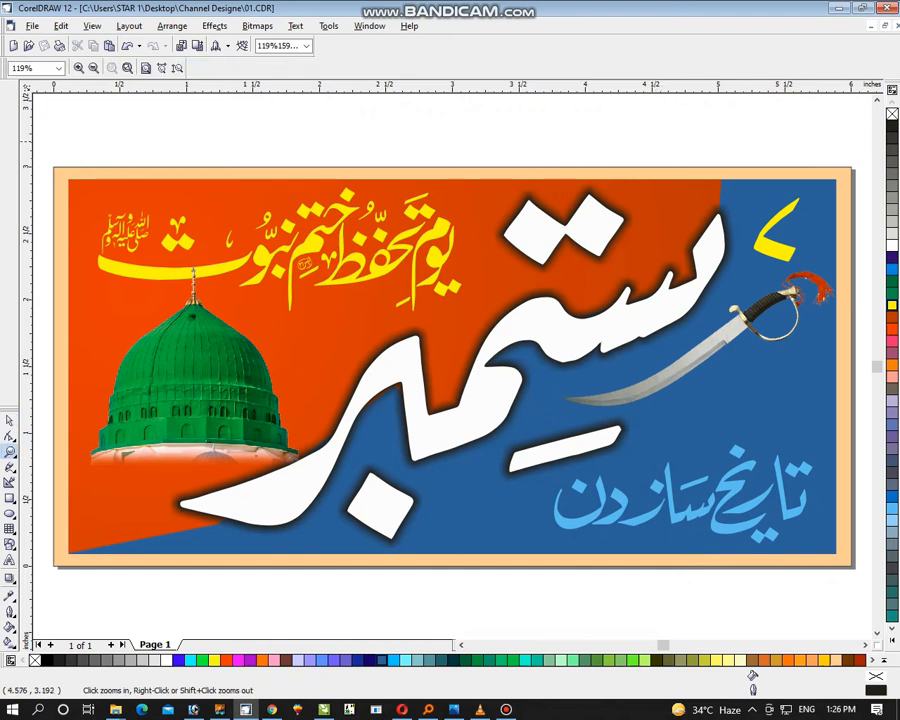
{"action": "key", "text": "alt+Right"}
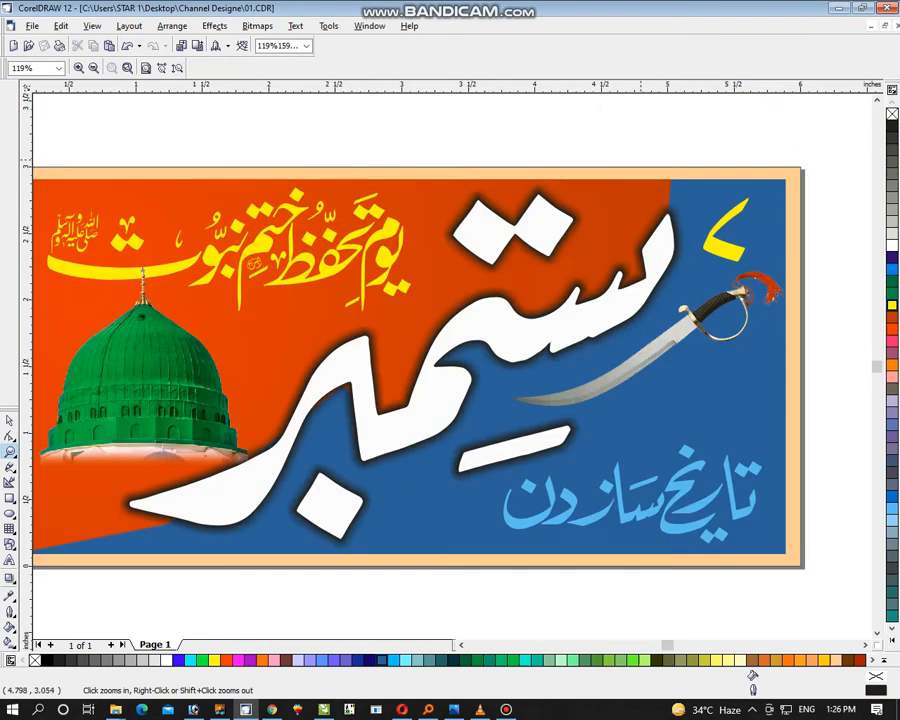
{"action": "key", "text": "F3"}
{"action": "left_click_drag", "start_coordinate": [543, 166], "coordinate": [705, 389]}
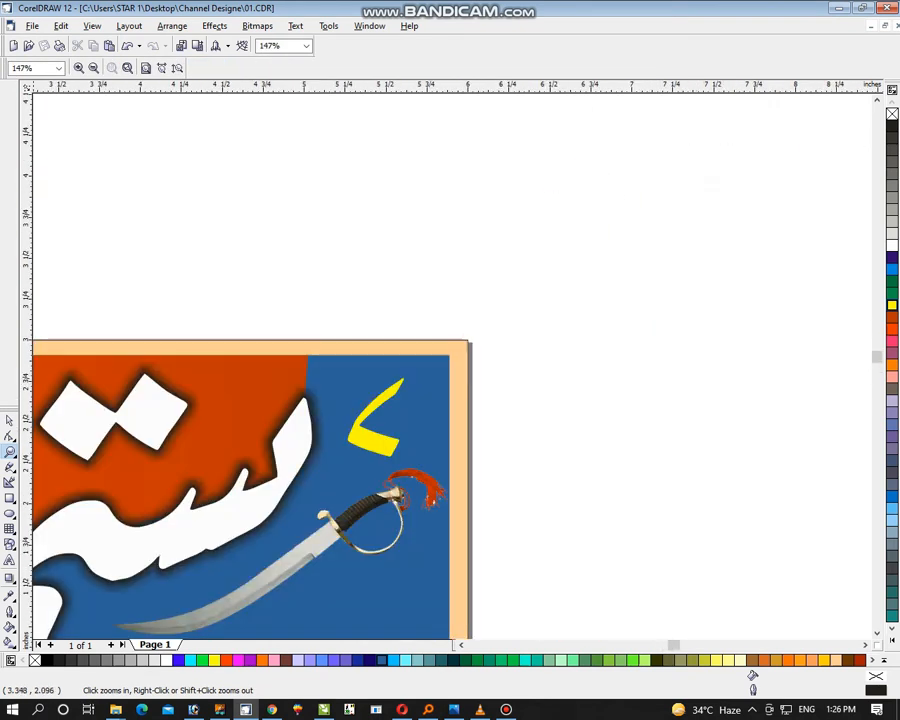
{"action": "key", "text": "F7"}
{"action": "left_click_drag", "start_coordinate": [333, 176], "coordinate": [440, 283]}
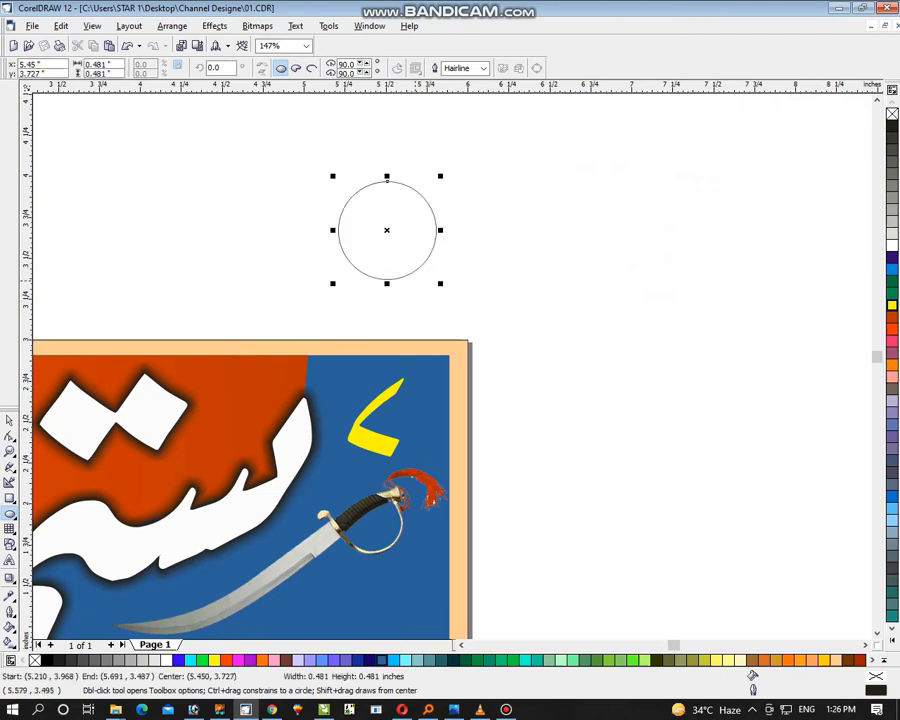
{"action": "key", "text": "space"}
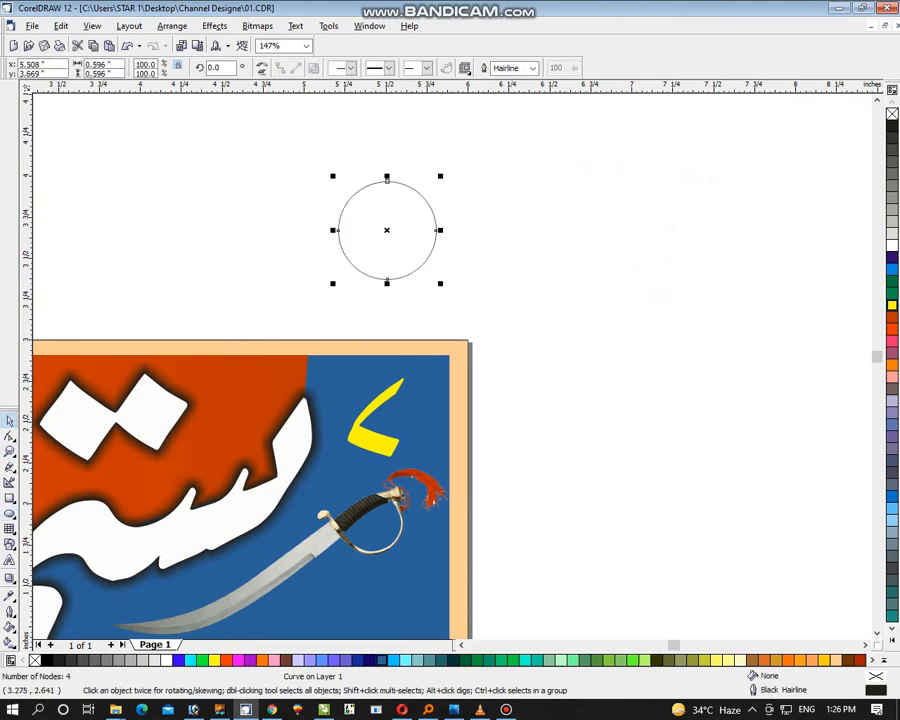
Give the circle a radial fountain fill from pale green to white, with the centre offset -8% horizontally and 14% vertically
{"action": "key", "text": "shift+F2"}
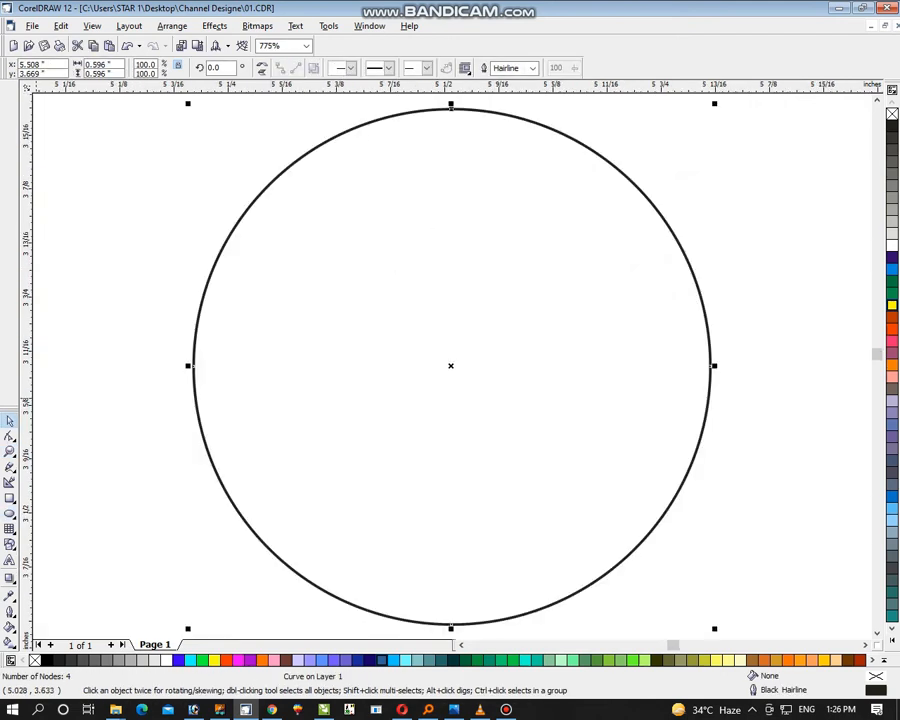
{"action": "key", "text": "F11"}
{"action": "left_click", "coordinate": [372, 245]}
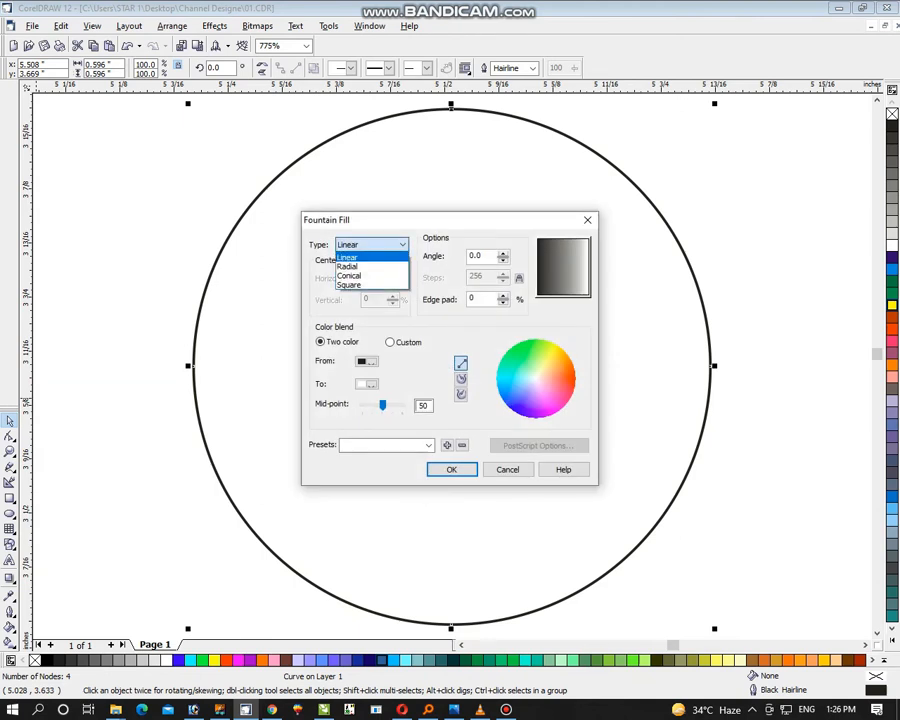
{"action": "left_click", "coordinate": [348, 267]}
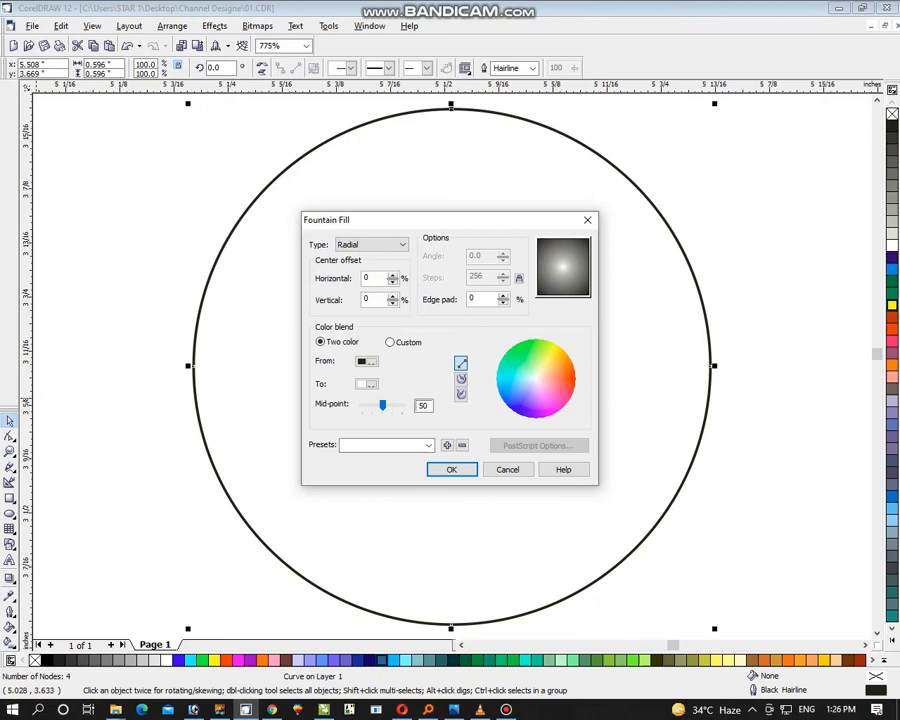
{"action": "left_click_drag", "start_coordinate": [561, 260], "coordinate": [559, 259]}
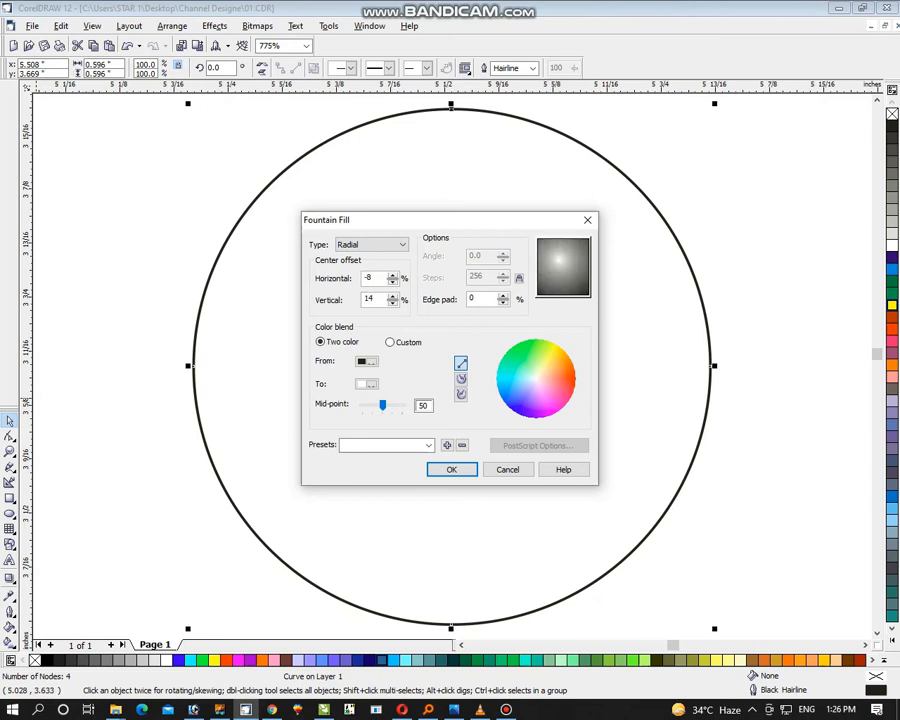
{"action": "left_click", "coordinate": [367, 361]}
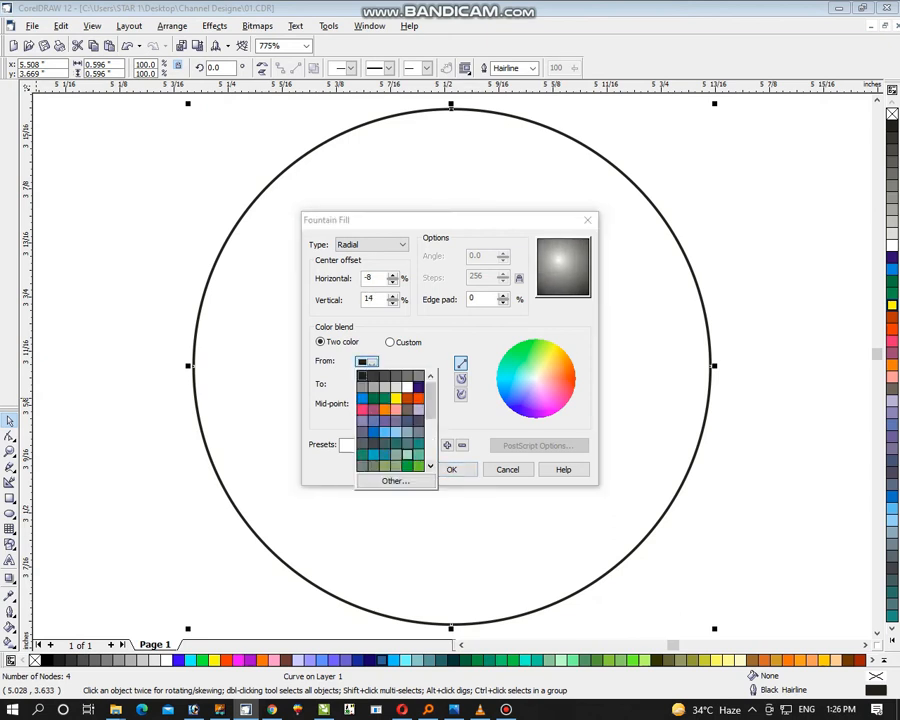
{"action": "left_click", "coordinate": [408, 453]}
{"action": "left_click", "coordinate": [367, 384]}
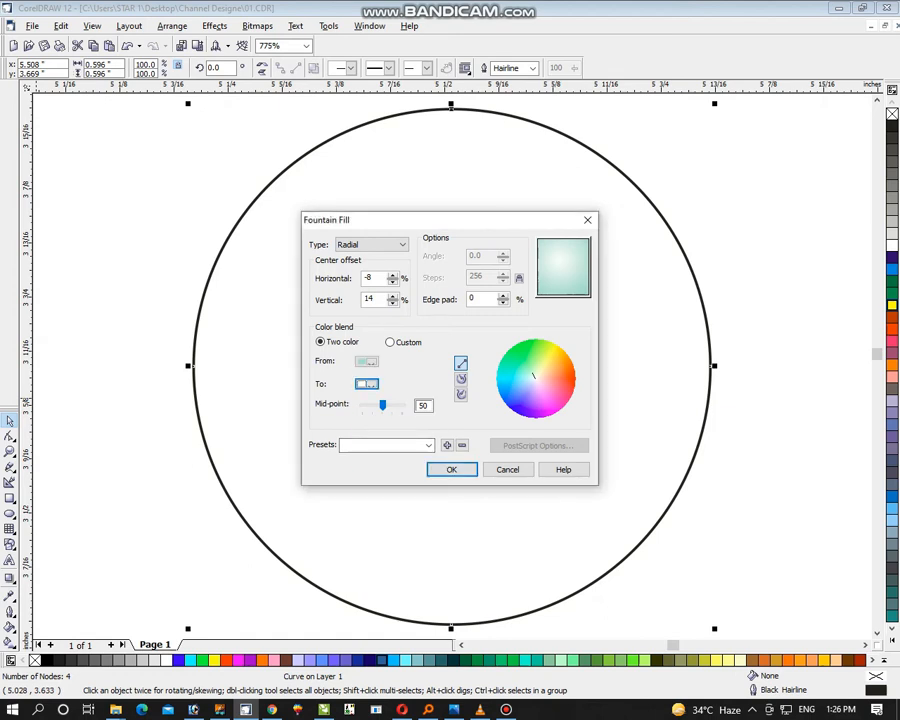
{"action": "left_click", "coordinate": [452, 469]}
Remove the circle's outline and add a vertically mirrored copy directly beneath it
{"action": "key", "text": "F3"}
{"action": "key", "text": "F3"}
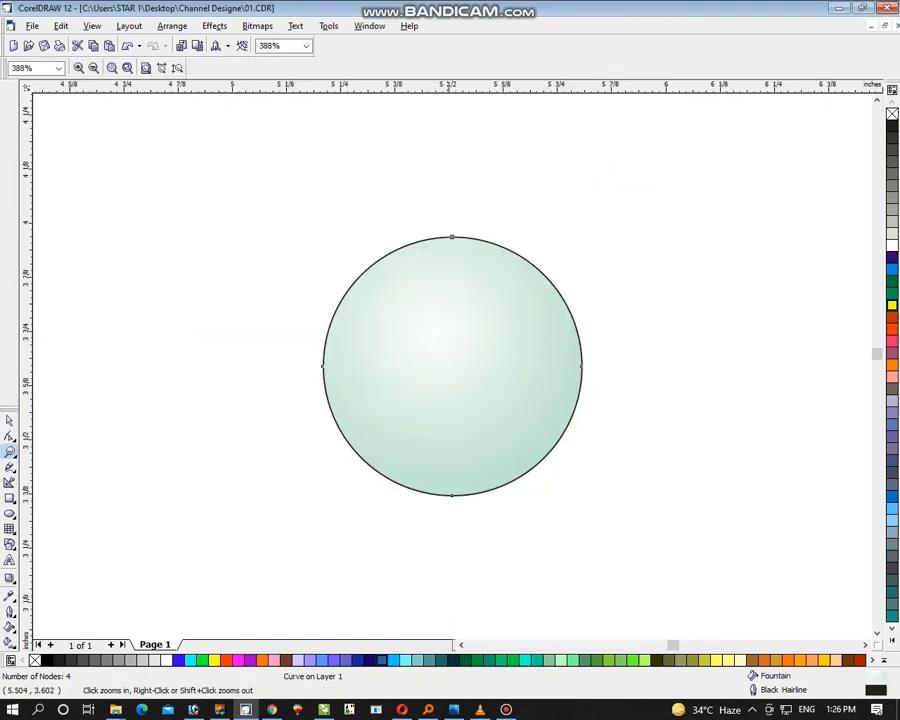
{"action": "key", "text": "space"}
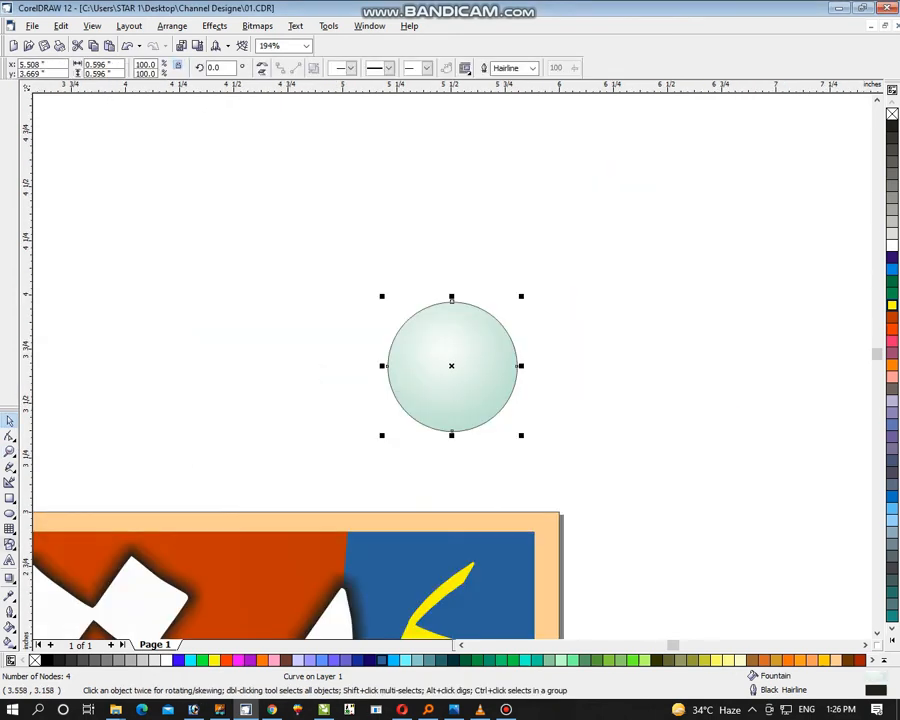
{"action": "left_click", "coordinate": [9, 578]}
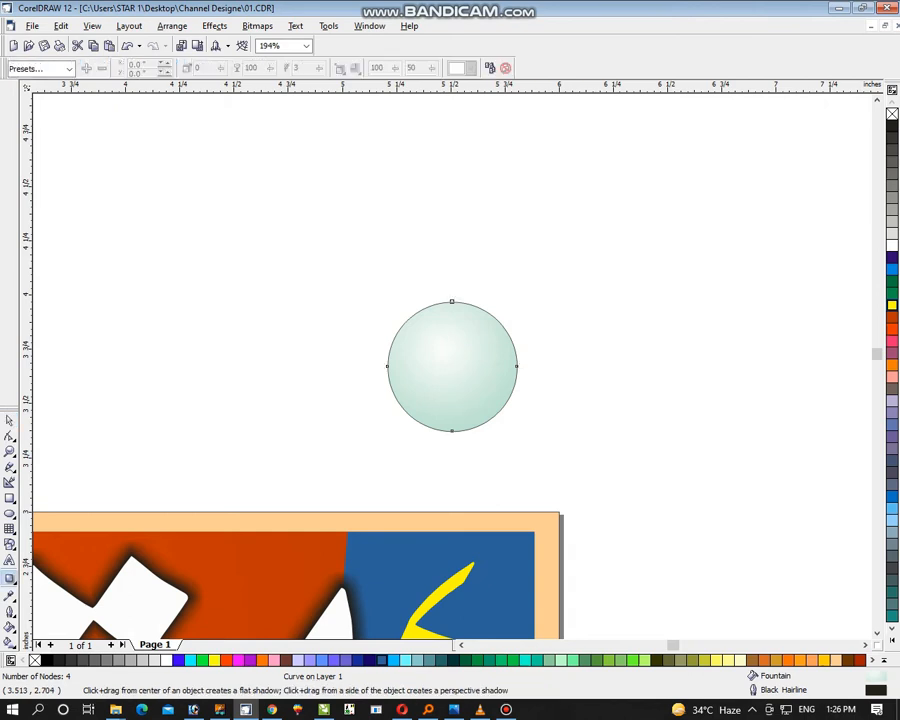
{"action": "left_click", "coordinate": [9, 578]}
{"action": "key", "text": "space"}
{"action": "right_click", "coordinate": [892, 114]}
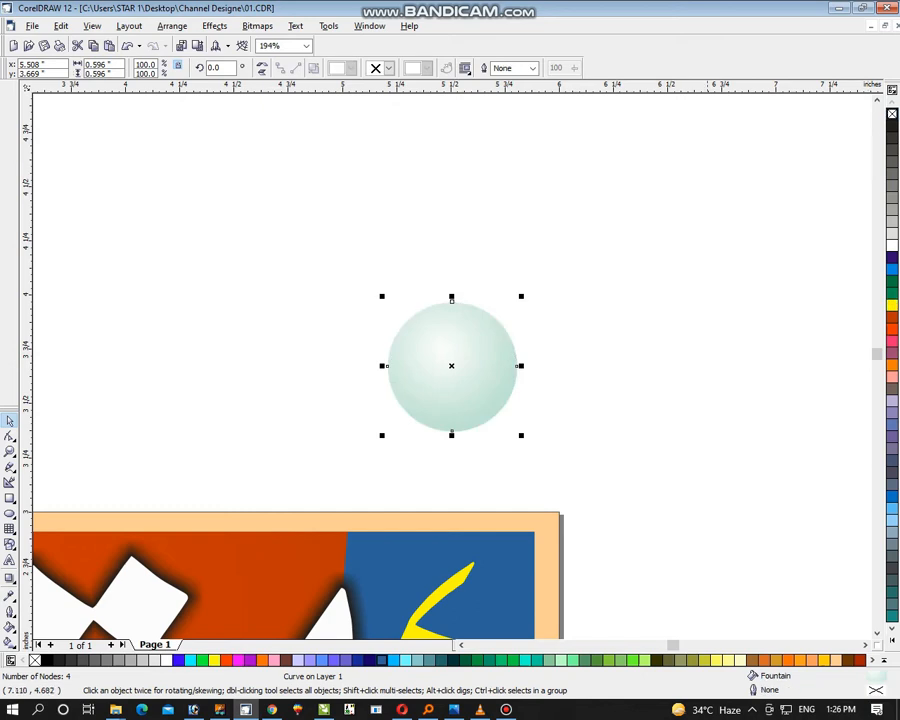
{"action": "left_click_drag", "start_coordinate": [451, 297], "coordinate": [451, 565]}
Apply a uniform transparency of 50 to the mirrored lower circle
{"action": "left_click", "coordinate": [257, 26]}
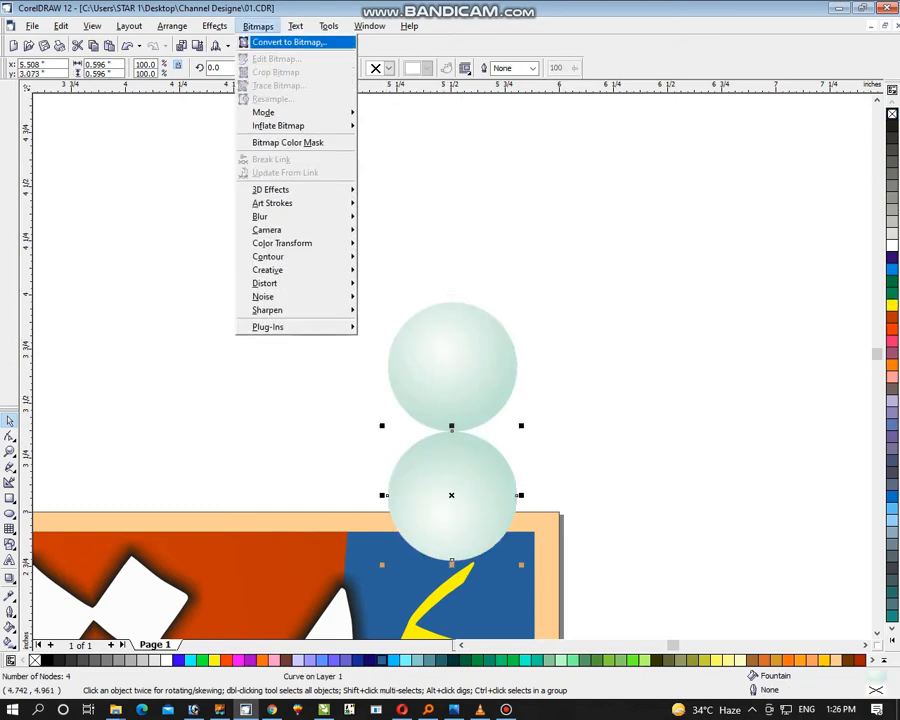
{"action": "left_click", "coordinate": [11, 580]}
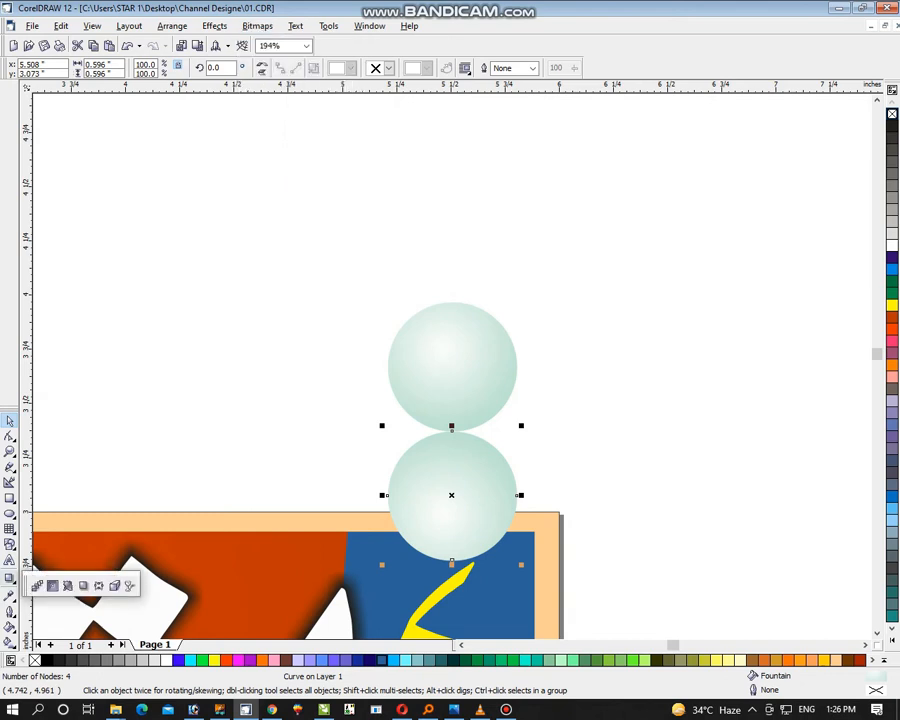
{"action": "left_click", "coordinate": [129, 585]}
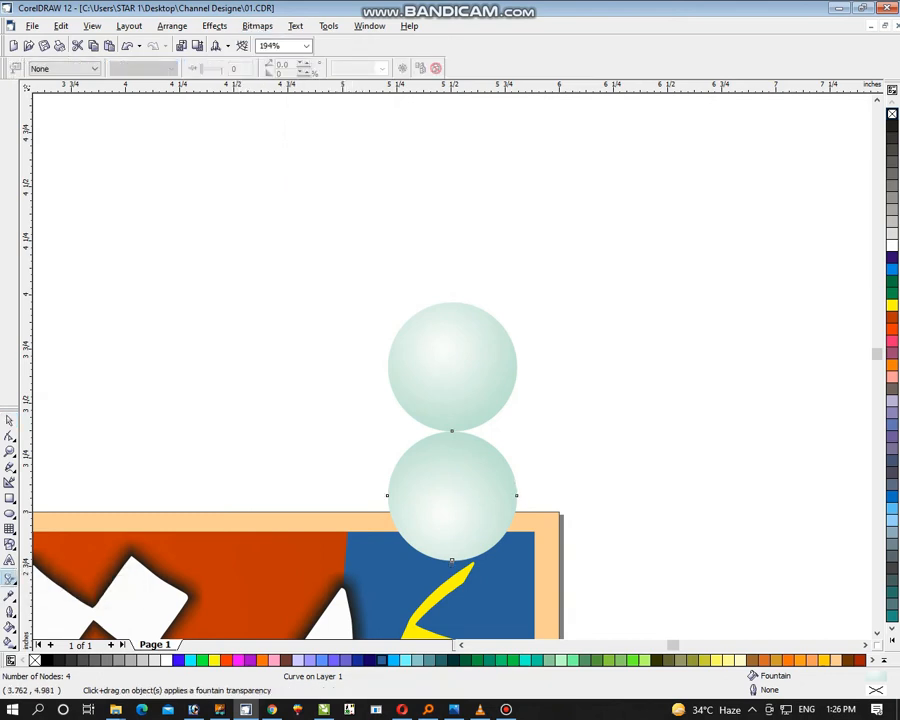
{"action": "left_click", "coordinate": [64, 68]}
{"action": "left_click", "coordinate": [42, 90]}
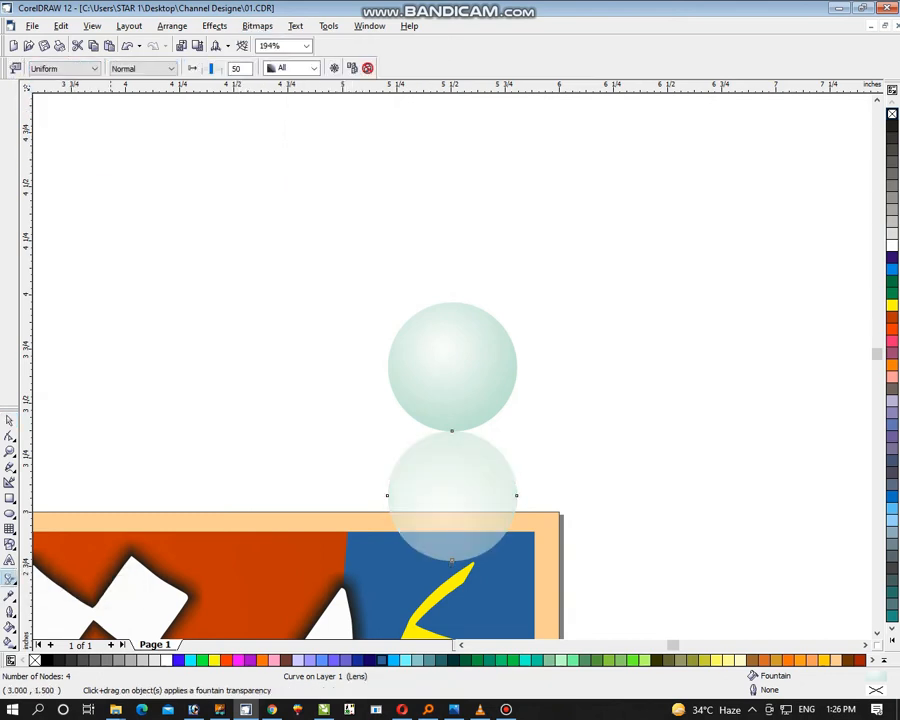
Convert the semi-transparent lower circle to a 300 dpi RGB bitmap with a transparent background
{"action": "left_click", "coordinate": [257, 26]}
{"action": "left_click", "coordinate": [290, 41]}
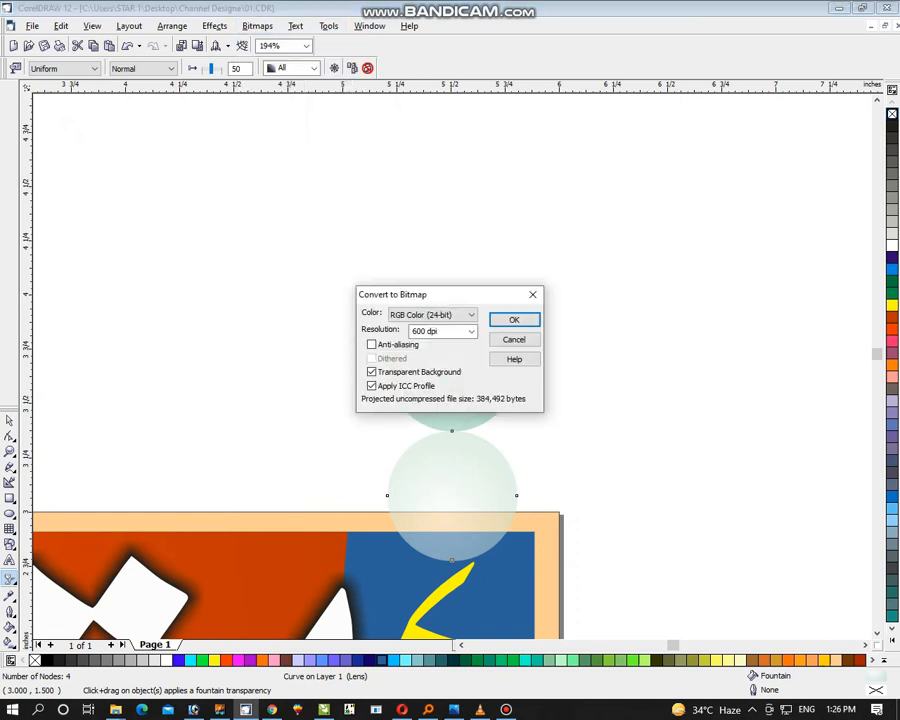
{"action": "key", "text": "Tab"}
{"action": "type", "text": "300"}
{"action": "key", "text": "Return"}
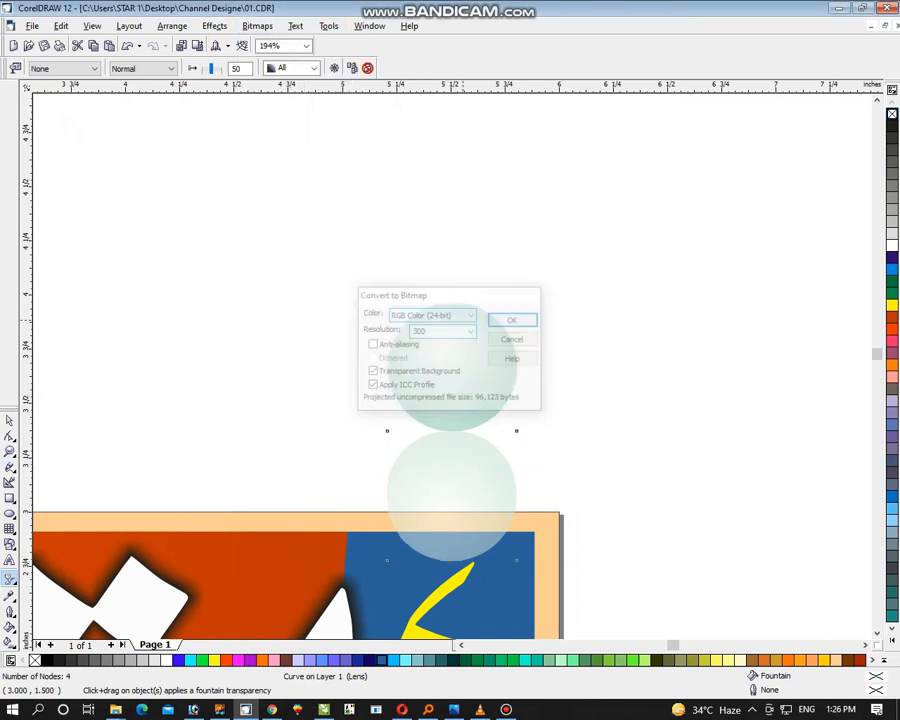
{"action": "left_click_drag", "start_coordinate": [458, 562], "coordinate": [458, 432]}
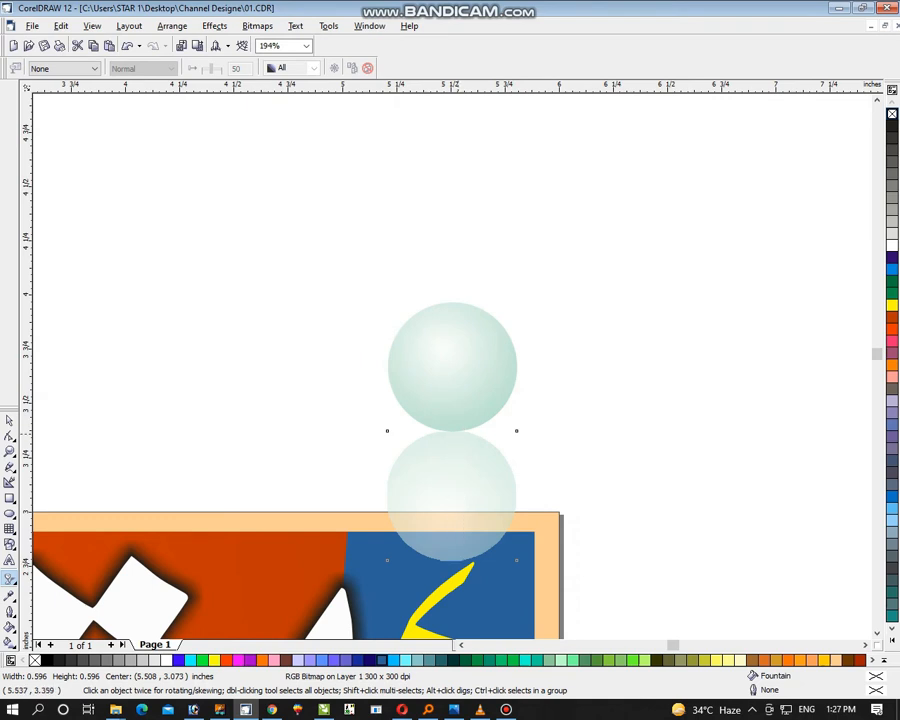
{"action": "key", "text": "ctrl+z"}
{"action": "left_click_drag", "start_coordinate": [450, 567], "coordinate": [450, 440]}
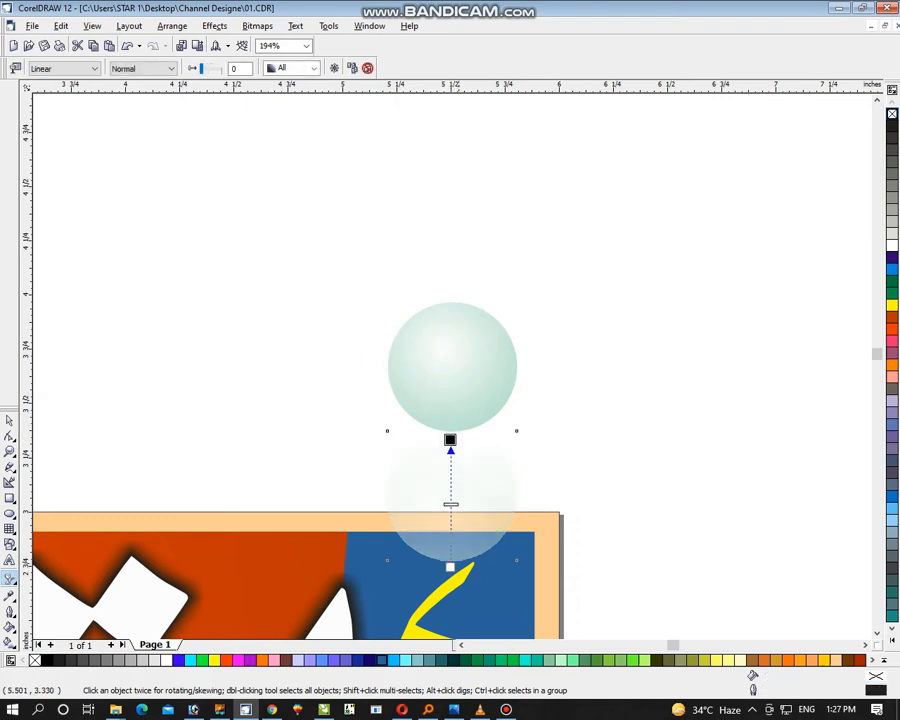
{"action": "left_click", "coordinate": [447, 571]}
{"action": "key", "text": "ctrl+z"}
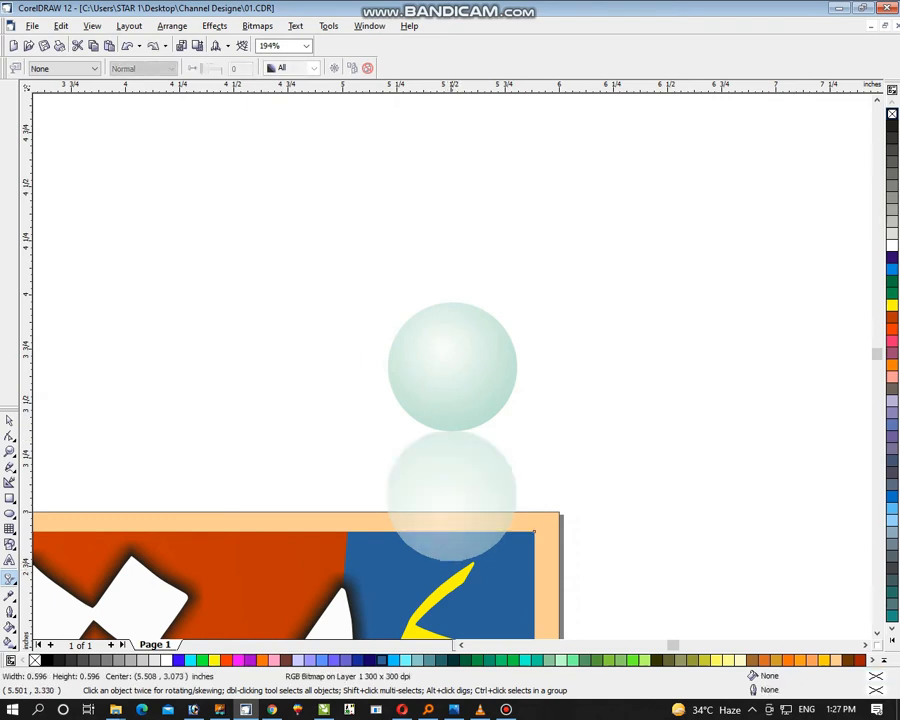
{"action": "left_click_drag", "start_coordinate": [447, 541], "coordinate": [448, 458]}
{"action": "key", "text": "ctrl+z"}
{"action": "left_click_drag", "start_coordinate": [446, 550], "coordinate": [458, 442]}
{"action": "key", "text": "ctrl+z"}
Apply a linear transparency to the lower circle so it fades out downwards from its top edge to about mid-height
{"action": "left_click_drag", "start_coordinate": [458, 505], "coordinate": [458, 484]}
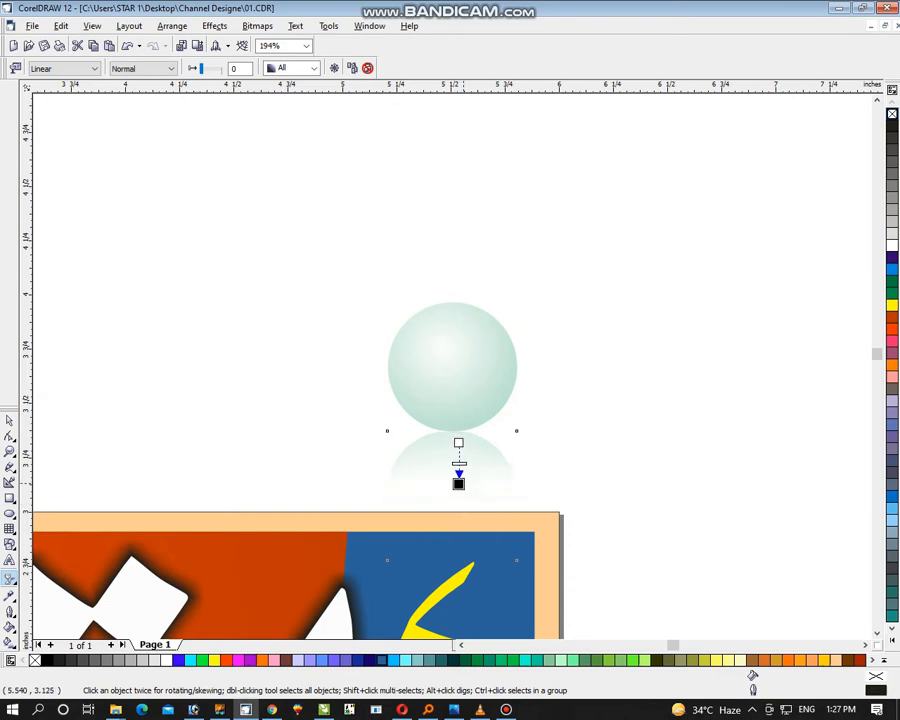
{"action": "key", "text": "z"}
{"action": "key", "text": "F3"}
Group the pale green circle with its faded reflection
{"action": "left_click", "coordinate": [10, 421]}
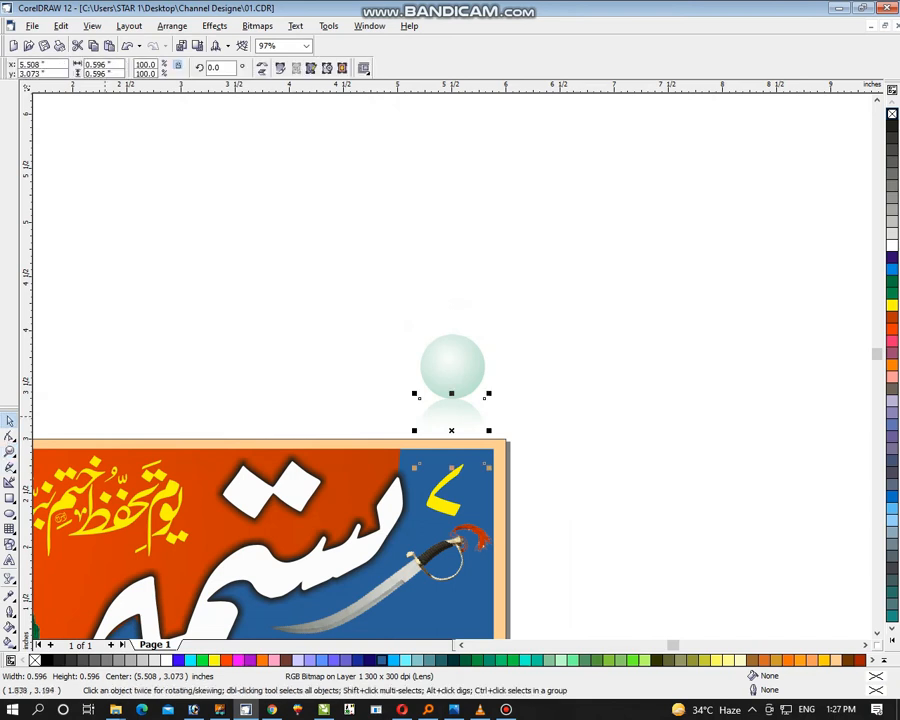
{"action": "left_click_drag", "start_coordinate": [608, 252], "coordinate": [341, 489]}
{"action": "key", "text": "ctrl+g"}
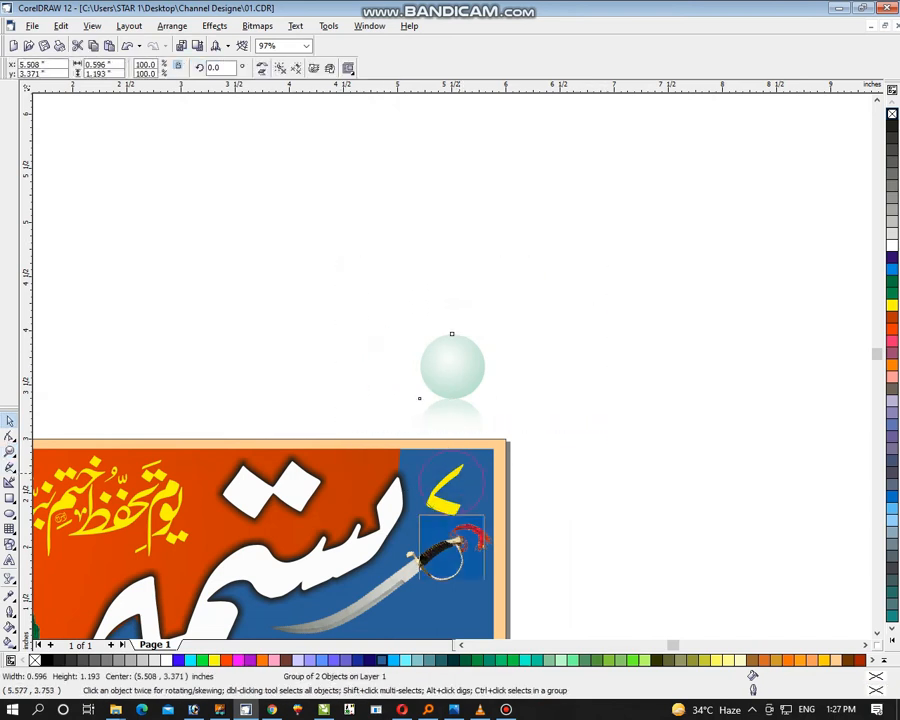
Place the grouped circle over the ۷ on the banner's blue corner and enlarge it to about 0.71 inches wide
{"action": "left_click_drag", "start_coordinate": [420, 396], "coordinate": [420, 511]}
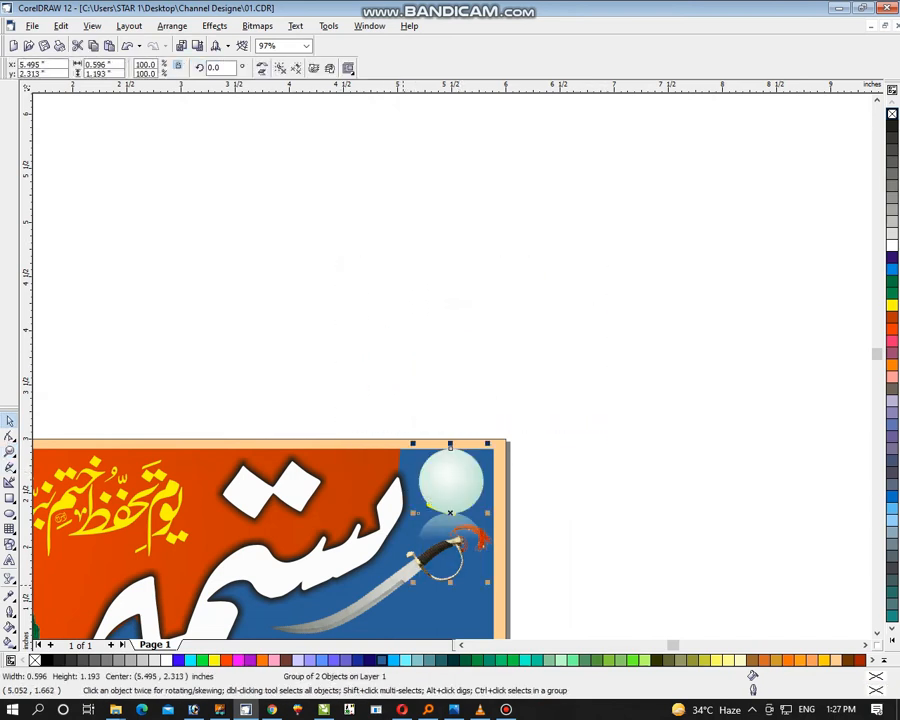
{"action": "left_click_drag", "start_coordinate": [414, 584], "coordinate": [406, 600]}
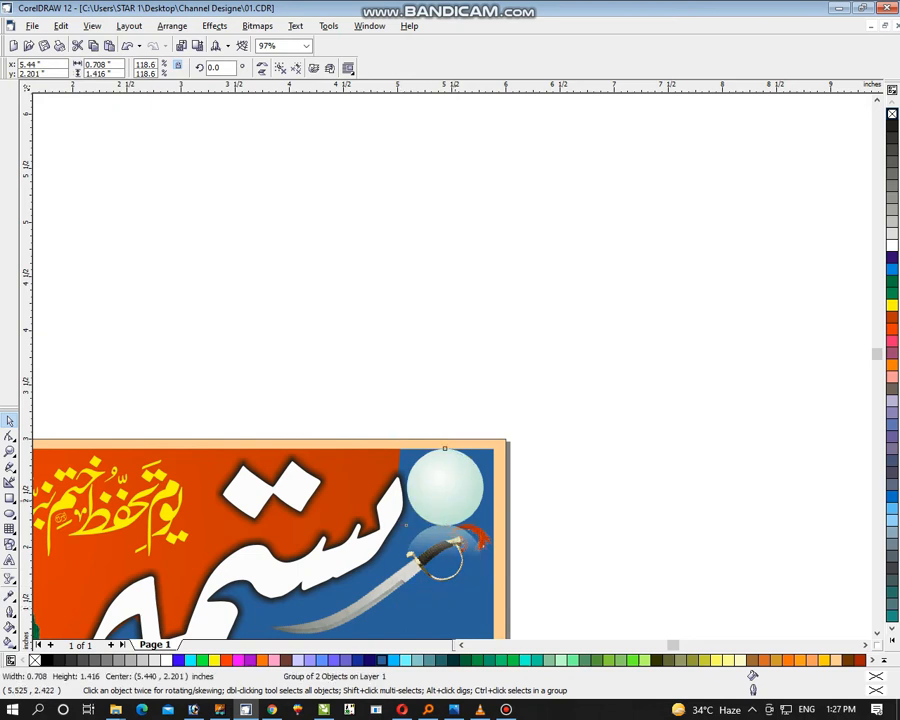
{"action": "left_click_drag", "start_coordinate": [453, 500], "coordinate": [457, 505]}
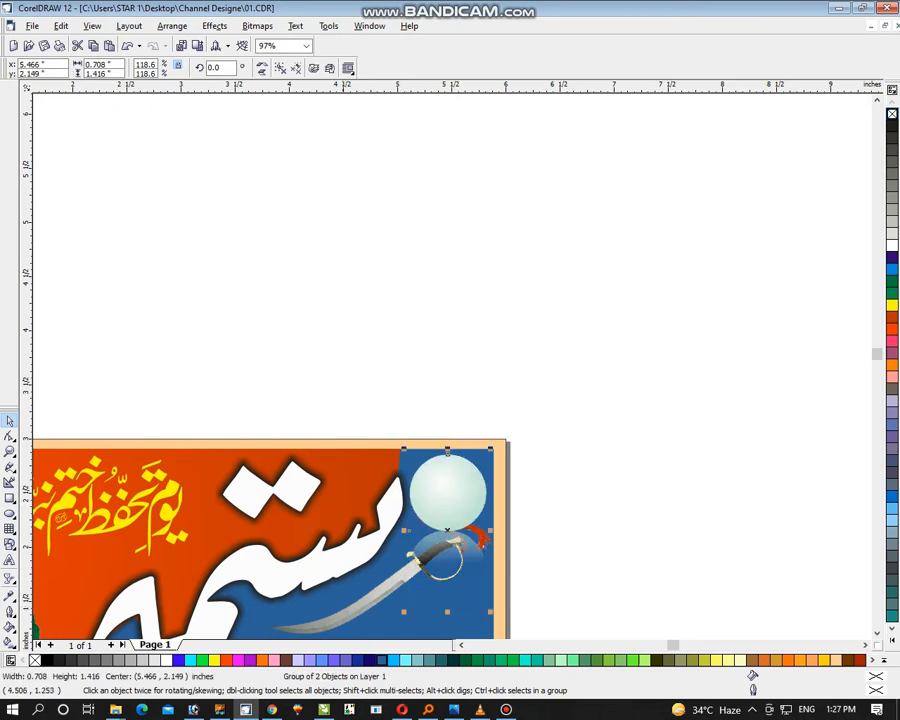
Bring the ۷ in front of the circle, fill it black and scale it down about its centre to about 0.31 inches wide
{"action": "left_click", "coordinate": [357, 604]}
{"action": "left_click_drag", "start_coordinate": [586, 404], "coordinate": [380, 526]}
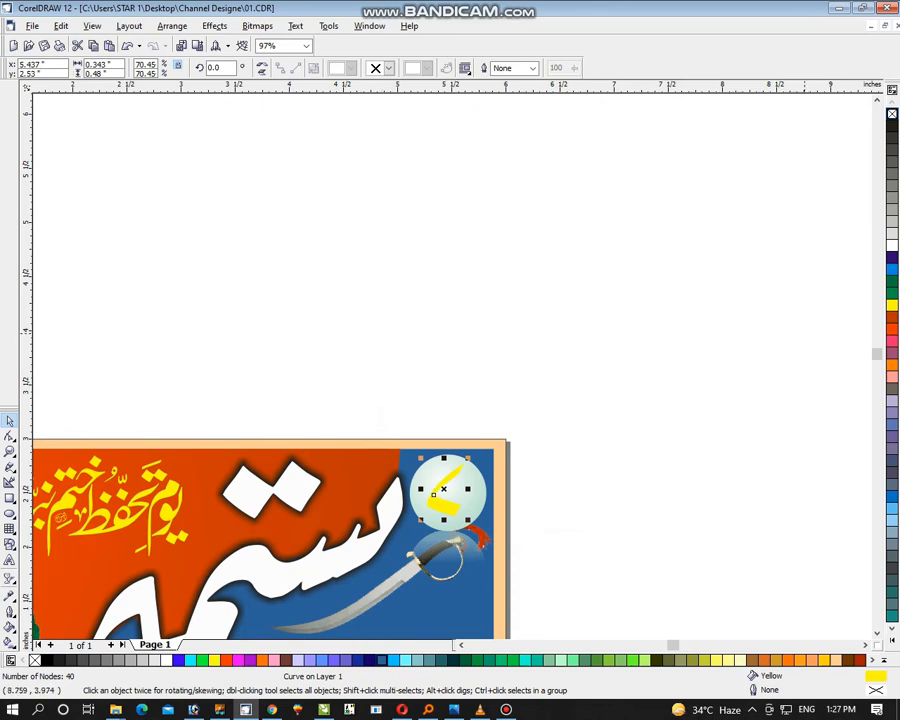
{"action": "left_click", "coordinate": [892, 126]}
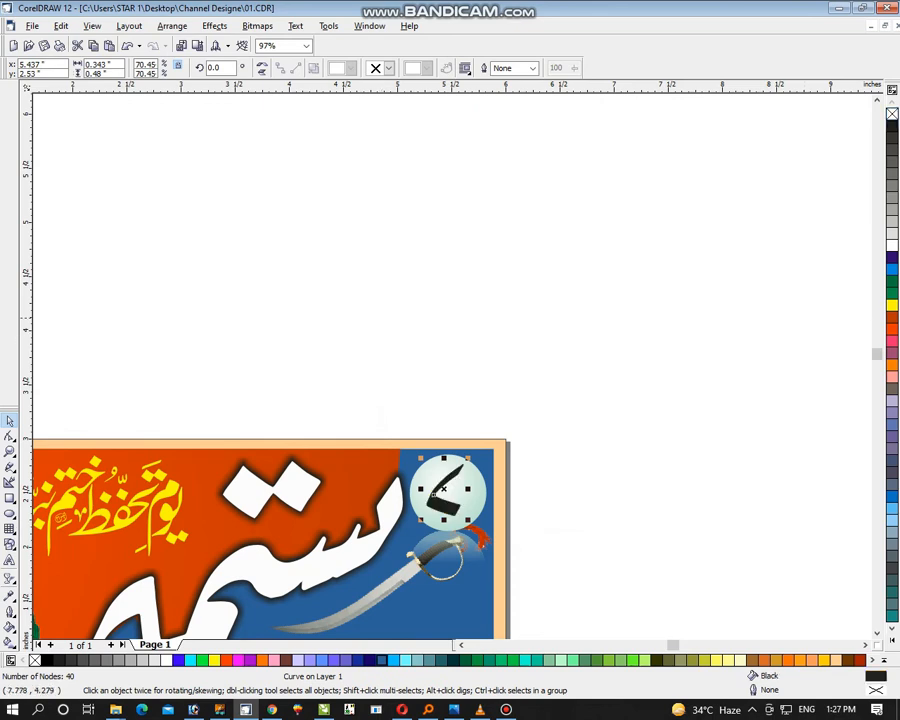
{"action": "left_click_drag", "start_coordinate": [468, 458], "coordinate": [461, 465]}
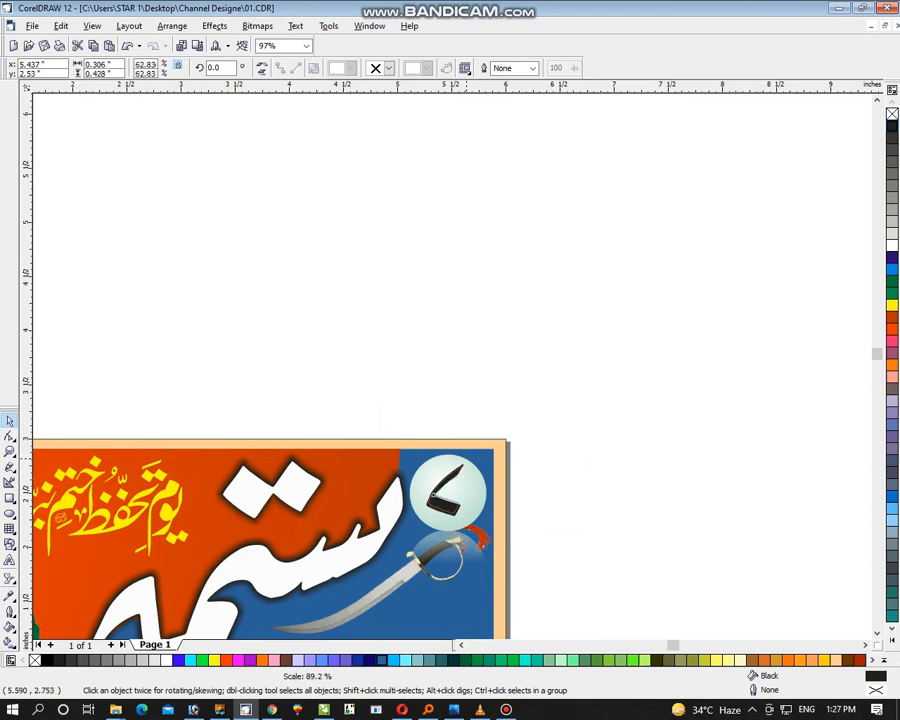
{"action": "left_click", "coordinate": [488, 450]}
{"action": "key", "text": "F4"}
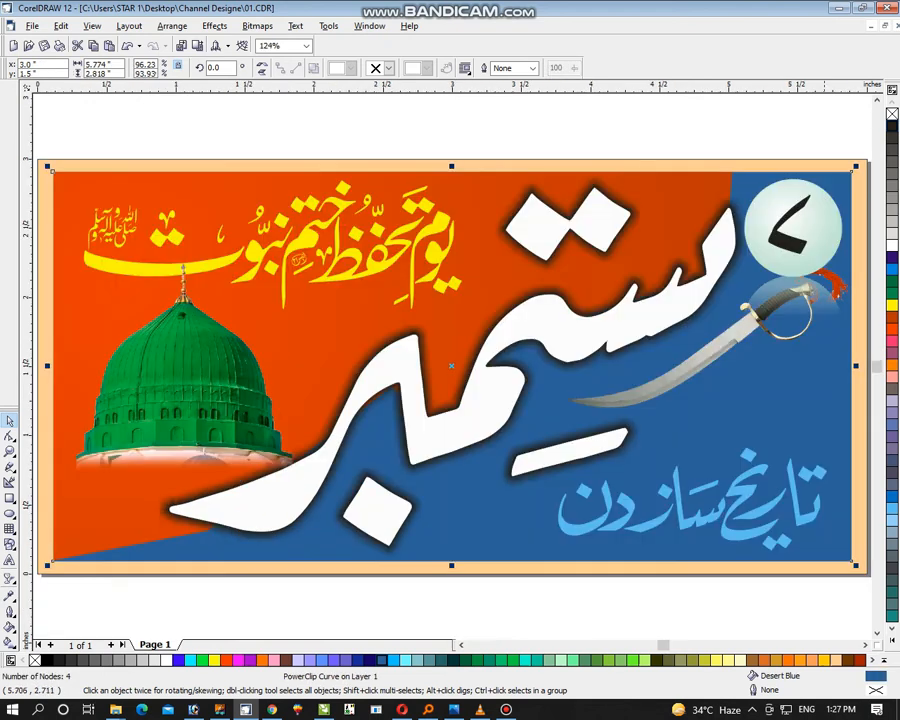
Inside the blue panel's contents, rotate the sword to about 327.7°, enlarge it slightly and move it to about x 4.95, y 1.58 inches
{"action": "left_click", "coordinate": [773, 140]}
{"action": "left_click", "coordinate": [771, 384], "text": "ctrl"}
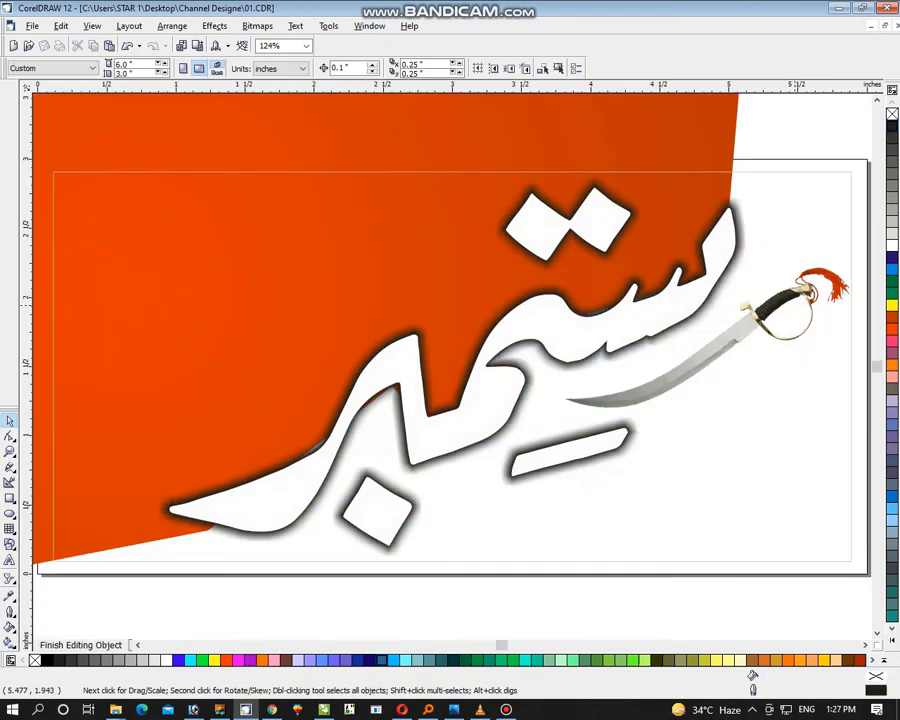
{"action": "left_click", "coordinate": [794, 302]}
{"action": "key", "text": "shift+F2"}
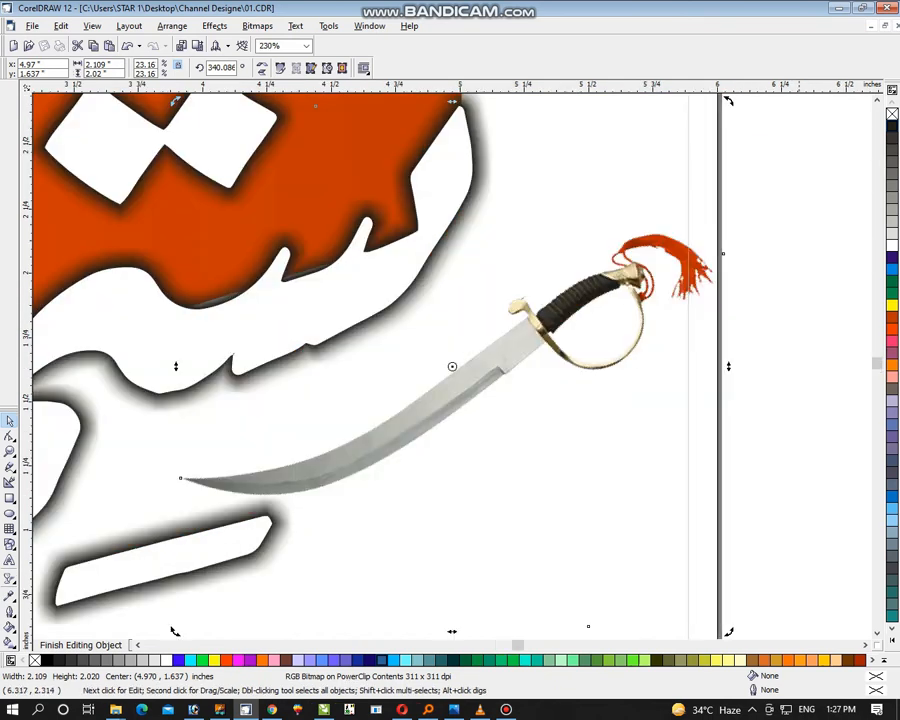
{"action": "key", "text": "z"}
{"action": "key", "text": "F3"}
{"action": "left_click", "coordinate": [9, 421]}
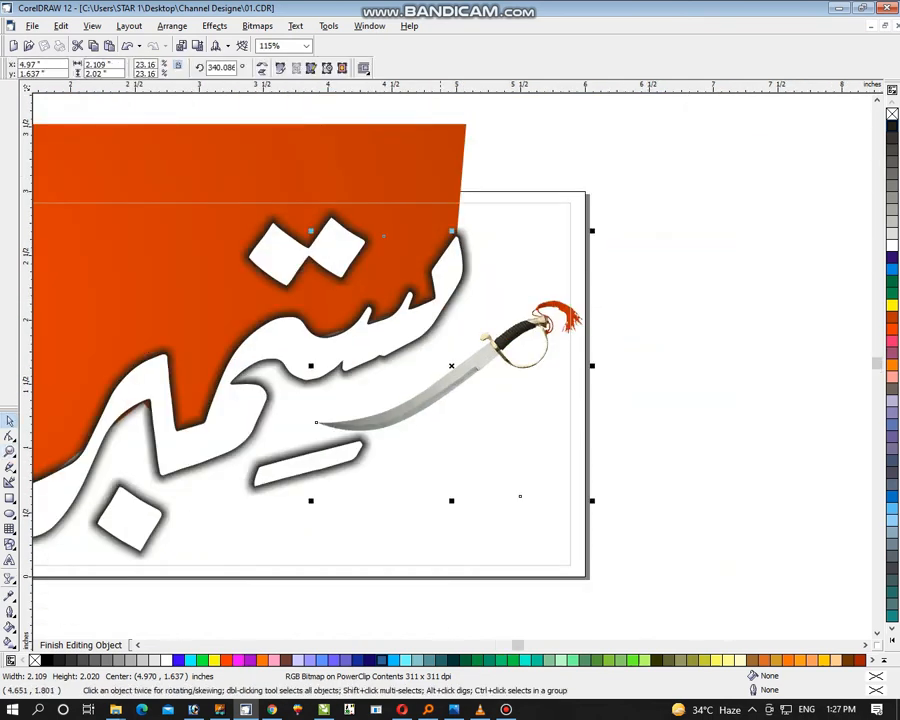
{"action": "left_click", "coordinate": [511, 344]}
{"action": "left_click_drag", "start_coordinate": [311, 231], "coordinate": [303, 218]}
{"action": "left_click_drag", "start_coordinate": [449, 372], "coordinate": [447, 379]}
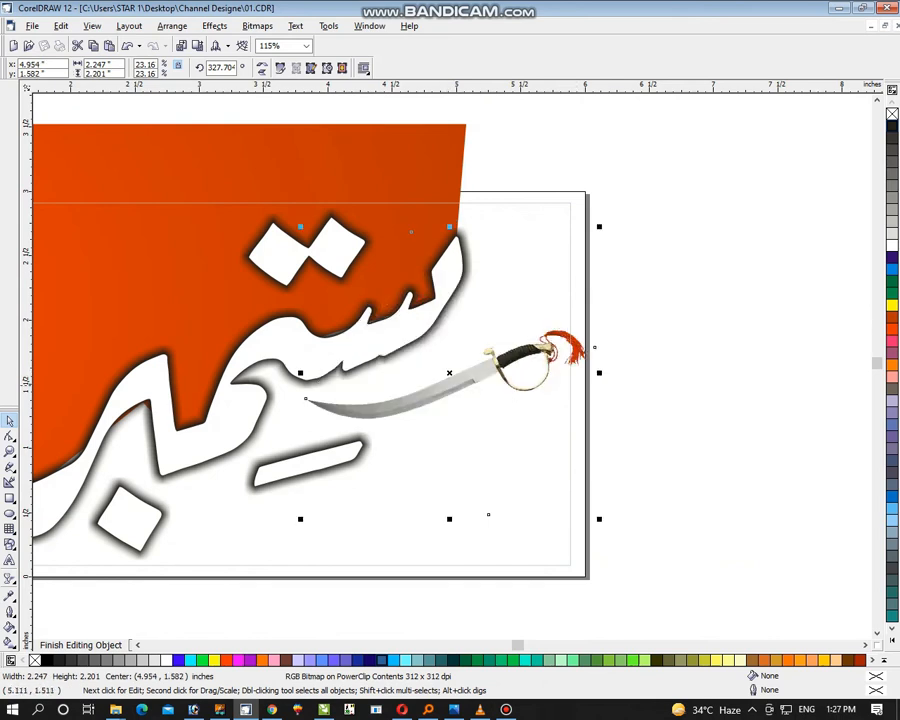
{"action": "right_click", "coordinate": [479, 386]}
{"action": "left_click", "coordinate": [540, 421]}
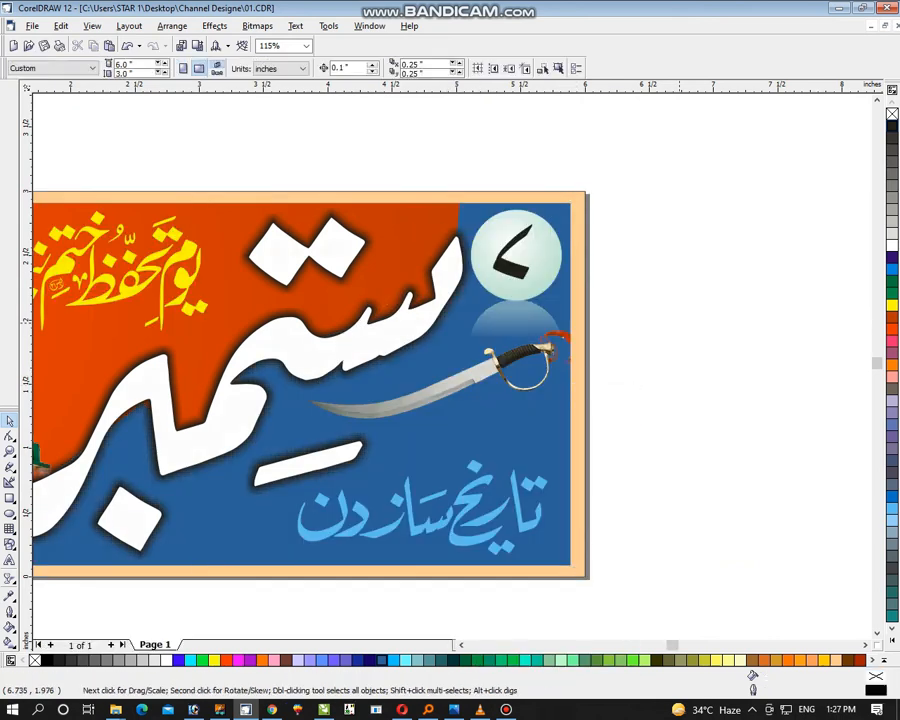
{"action": "left_click", "coordinate": [543, 270]}
{"action": "left_click_drag", "start_coordinate": [543, 271], "coordinate": [515, 271]}
{"action": "key", "text": "ctrl+z"}
{"action": "key", "text": "ctrl+z"}
{"action": "key", "text": "ctrl+z"}
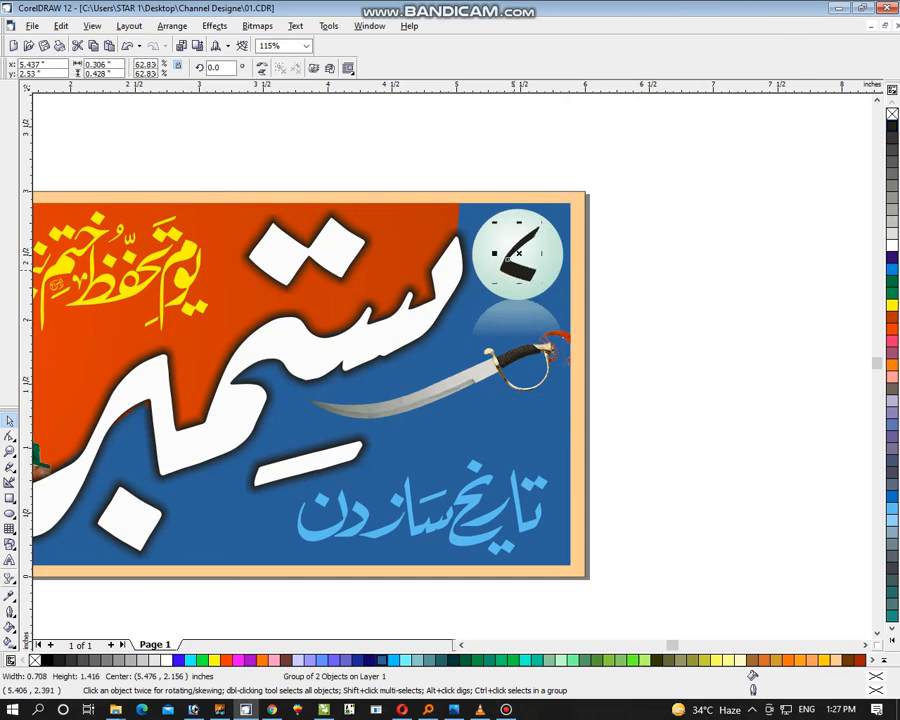
Move the phrase قادیانیت کی تاریخی شکست beneath the banner and scale it down to about 1.93 inches wide
{"action": "left_click", "coordinate": [722, 271]}
{"action": "key", "text": "ctrl+a"}
{"action": "key", "text": "F4"}
{"action": "left_click", "coordinate": [665, 357]}
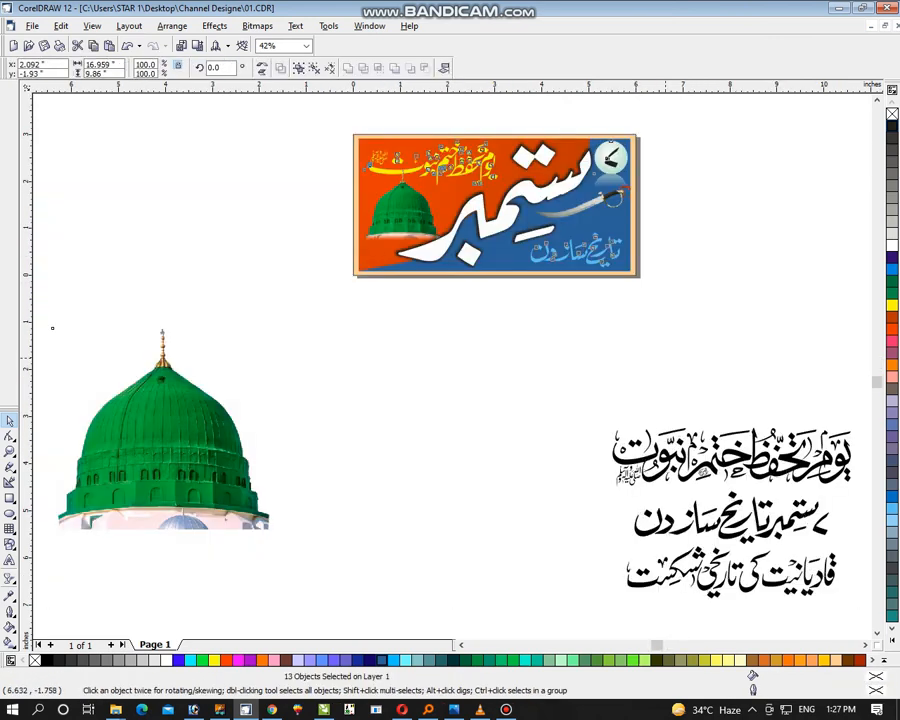
{"action": "left_click_drag", "start_coordinate": [830, 577], "coordinate": [607, 344]}
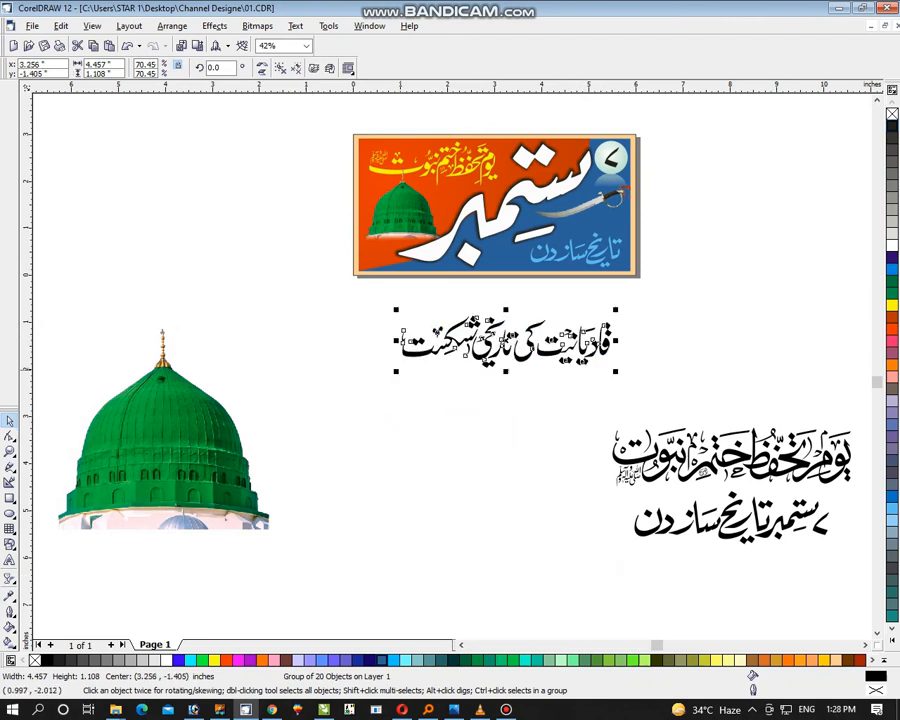
{"action": "left_click_drag", "start_coordinate": [400, 370], "coordinate": [441, 360]}
{"action": "left_click_drag", "start_coordinate": [286, 380], "coordinate": [718, 95]}
{"action": "key", "text": "shift+F2"}
{"action": "left_click", "coordinate": [673, 470]}
{"action": "left_click", "coordinate": [690, 574]}
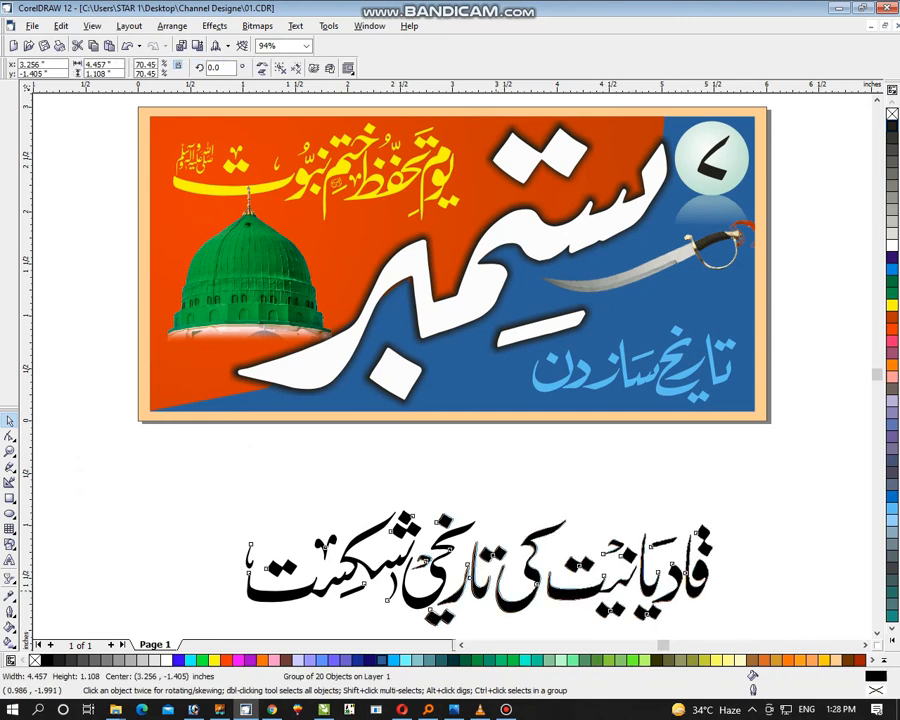
{"action": "left_click_drag", "start_coordinate": [240, 630], "coordinate": [505, 565]}
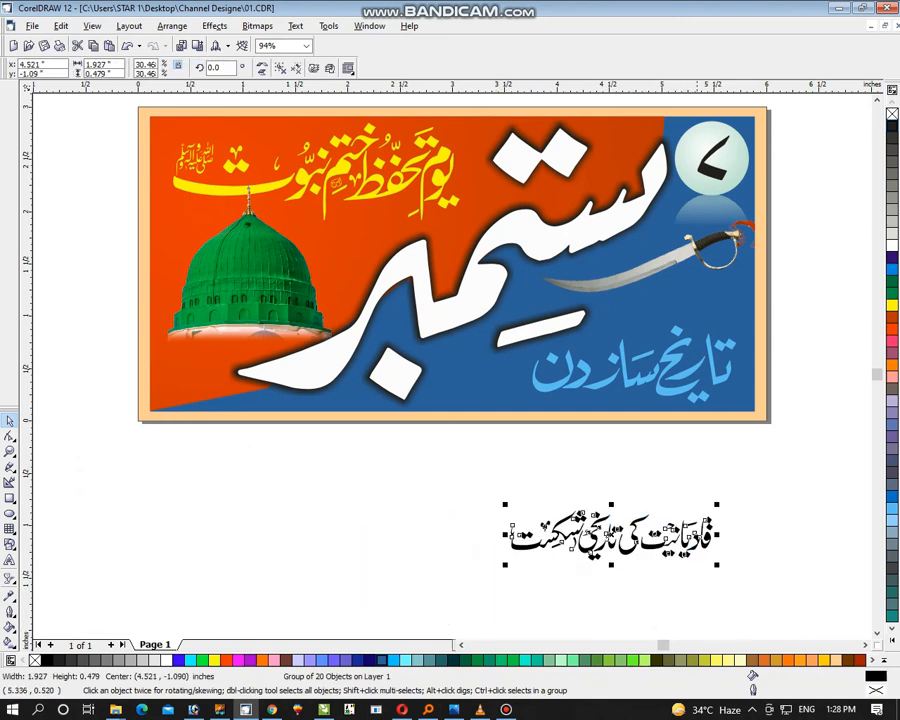
Scale the phrase تاریخ ساز دن down to about 1.43 inches wide and move it up just below the sword
{"action": "left_click", "coordinate": [696, 382]}
{"action": "left_click", "coordinate": [669, 391]}
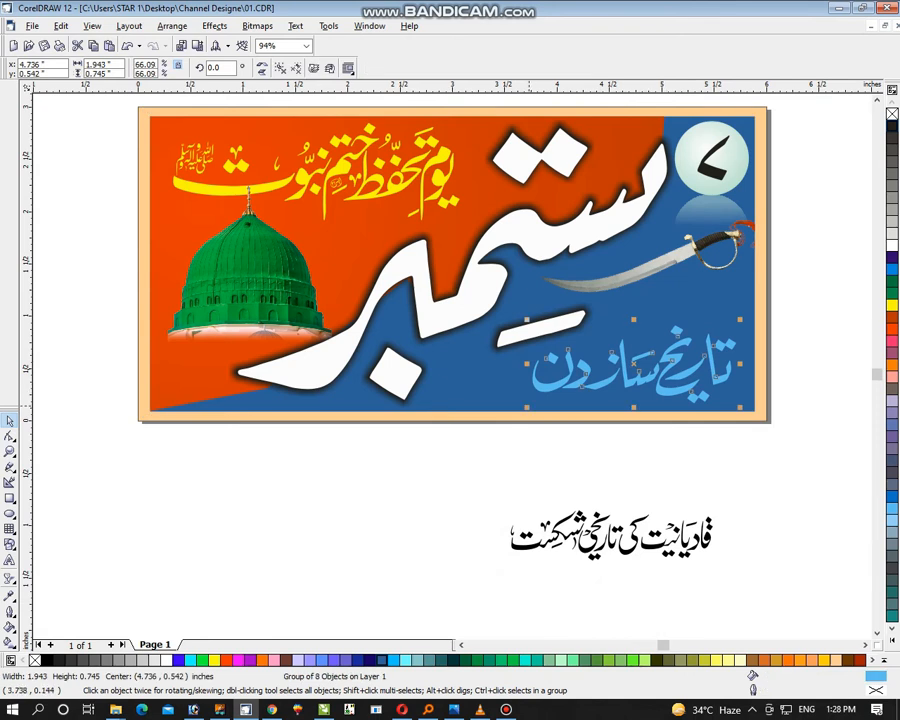
{"action": "left_click_drag", "start_coordinate": [531, 403], "coordinate": [586, 383]}
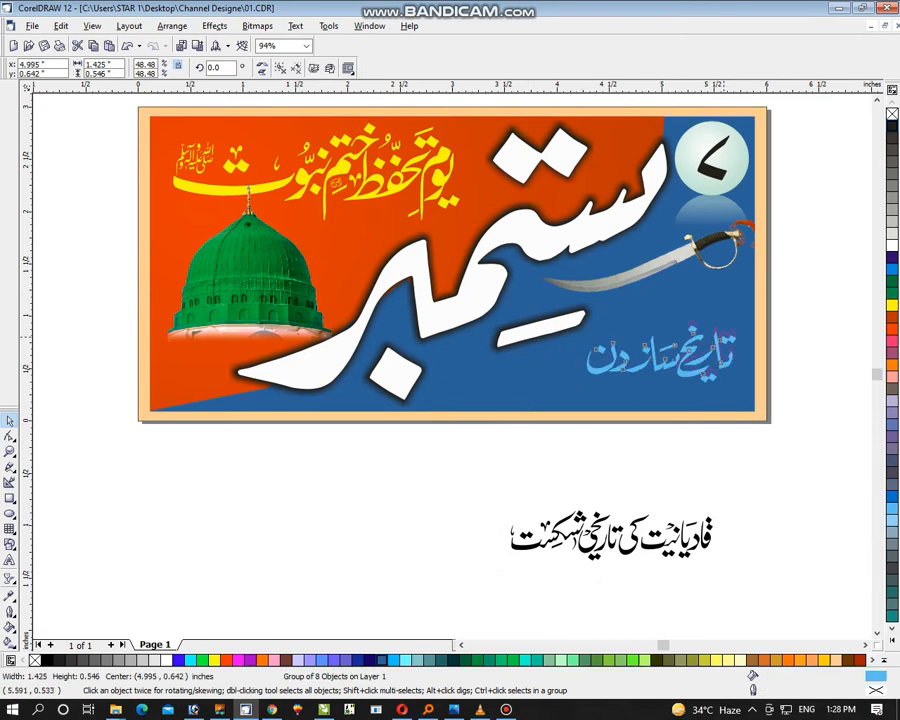
{"action": "left_click_drag", "start_coordinate": [735, 326], "coordinate": [735, 325]}
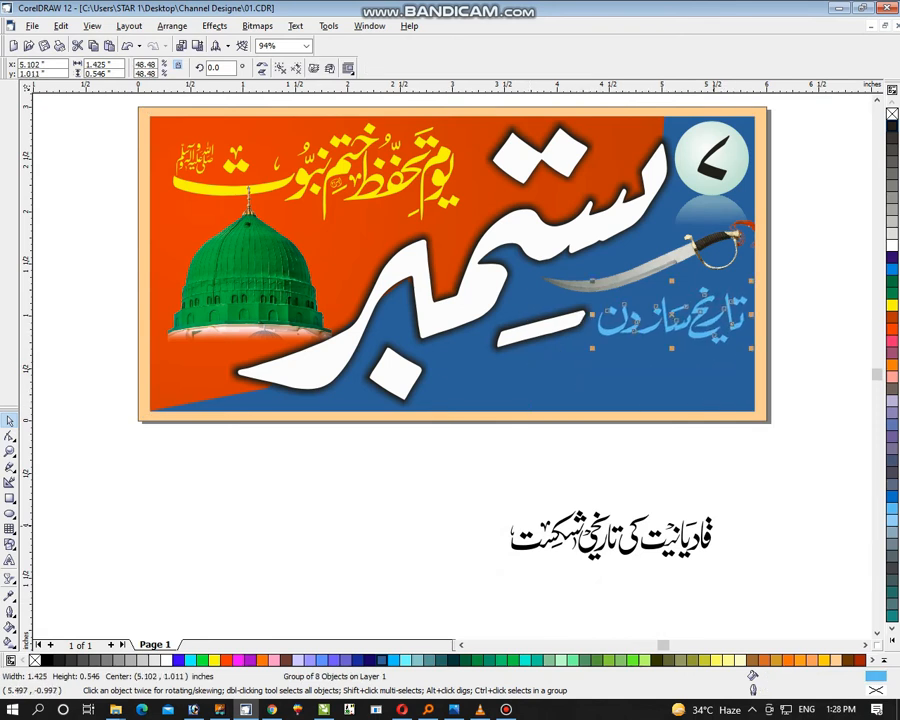
Place قادیانیت کی تاریخی شکست below تاریخ ساز دن on the banner, enlarge it to about 2.21 inches wide and fill it Ice Blue
{"action": "left_click_drag", "start_coordinate": [709, 536], "coordinate": [732, 338]}
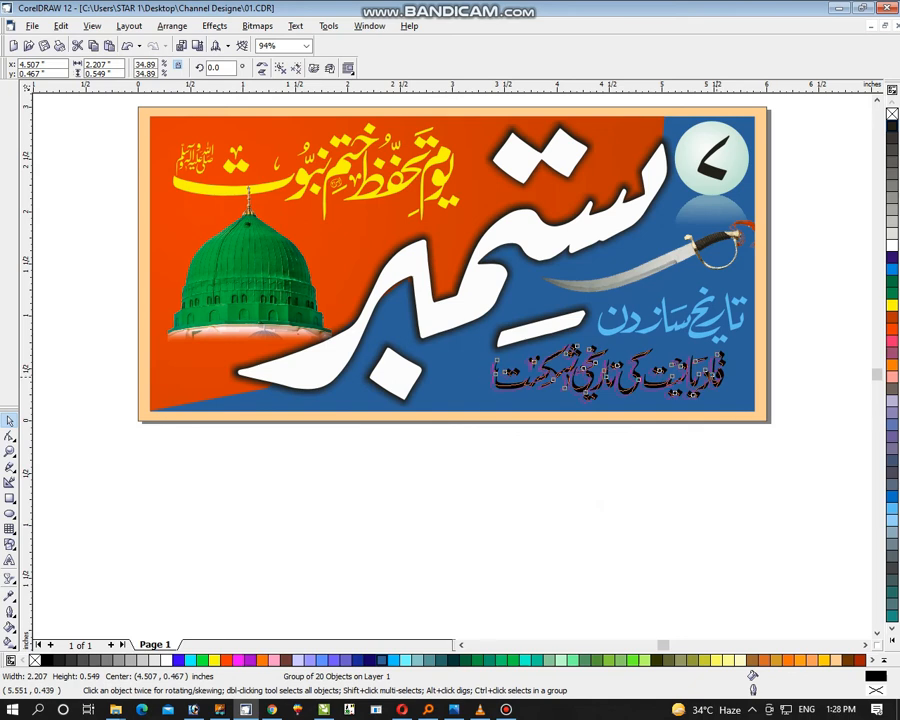
{"action": "left_click_drag", "start_coordinate": [604, 372], "coordinate": [601, 375]}
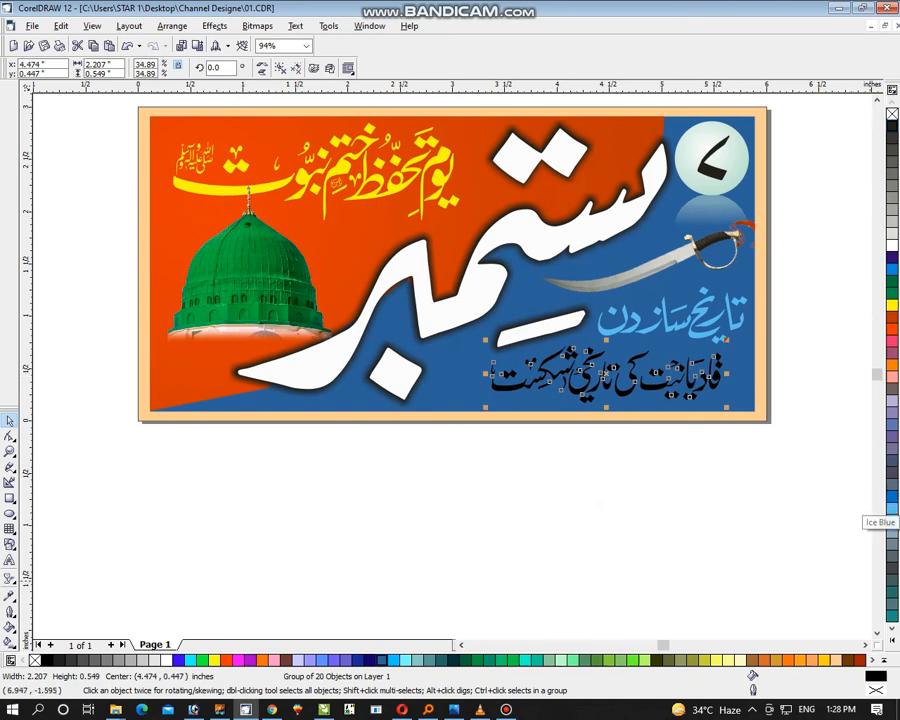
{"action": "left_click", "coordinate": [891, 508]}
{"action": "key", "text": "Escape"}
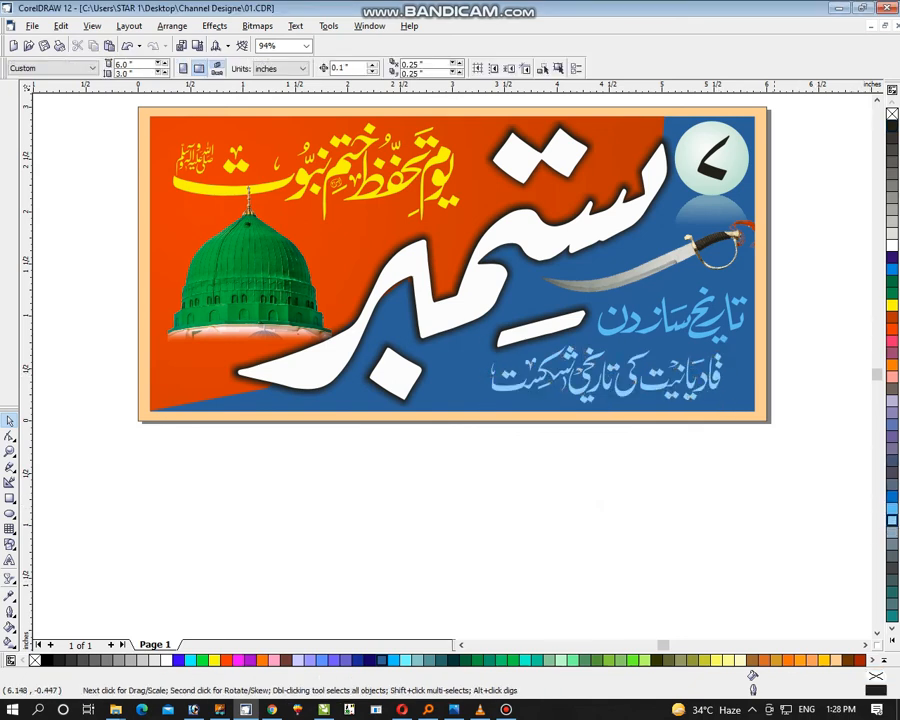
Inside the blue panel's contents, draw an ellipse about 2.43 × 0.76 inches over the lower phrase's area, with Navy Blue fill and Deep Navy Blue outline
{"action": "left_click", "coordinate": [745, 395]}
{"action": "left_click", "coordinate": [748, 394], "text": "ctrl"}
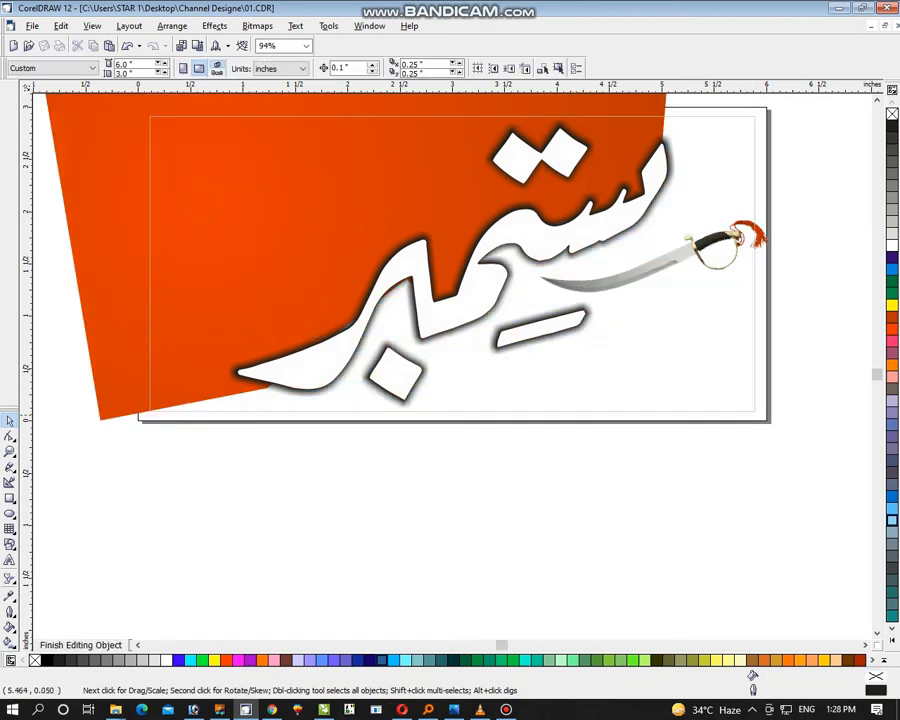
{"action": "key", "text": "F7"}
{"action": "left_click_drag", "start_coordinate": [467, 358], "coordinate": [731, 447]}
{"action": "left_click", "coordinate": [382, 660]}
{"action": "right_click", "coordinate": [382, 660]}
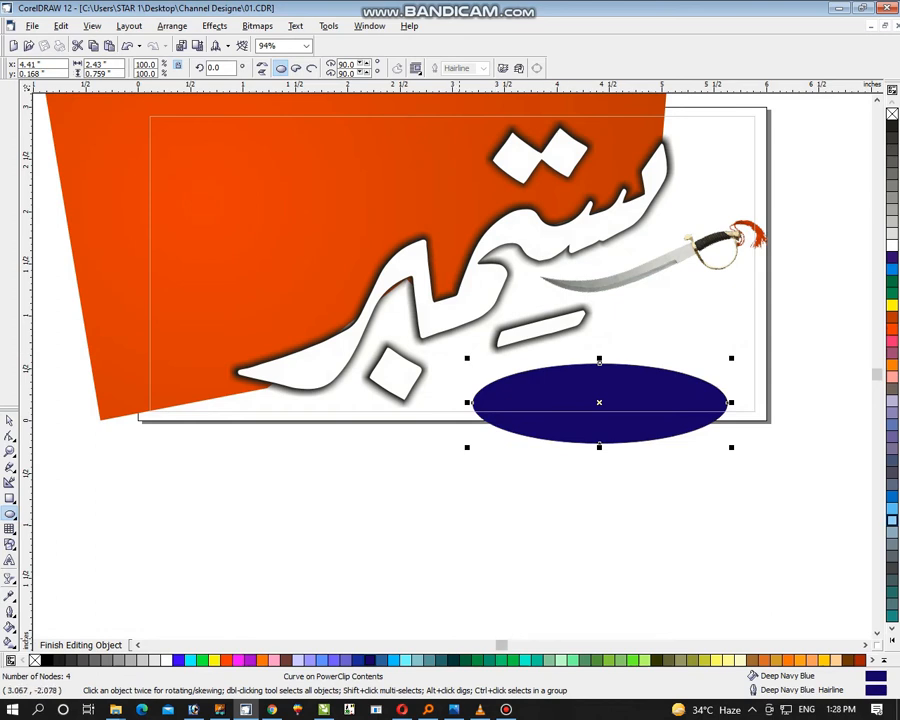
{"action": "left_click", "coordinate": [382, 660]}
{"action": "left_click", "coordinate": [358, 660]}
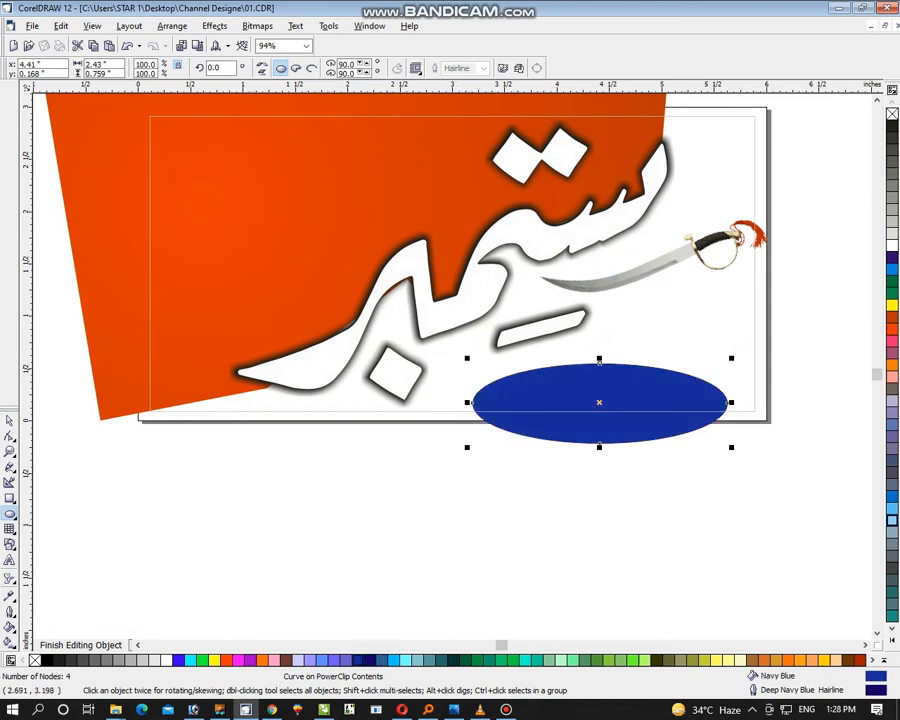
Convert the navy ellipse to a 300 dpi RGB bitmap with a transparent background
{"action": "left_click", "coordinate": [257, 25]}
{"action": "left_click", "coordinate": [292, 40]}
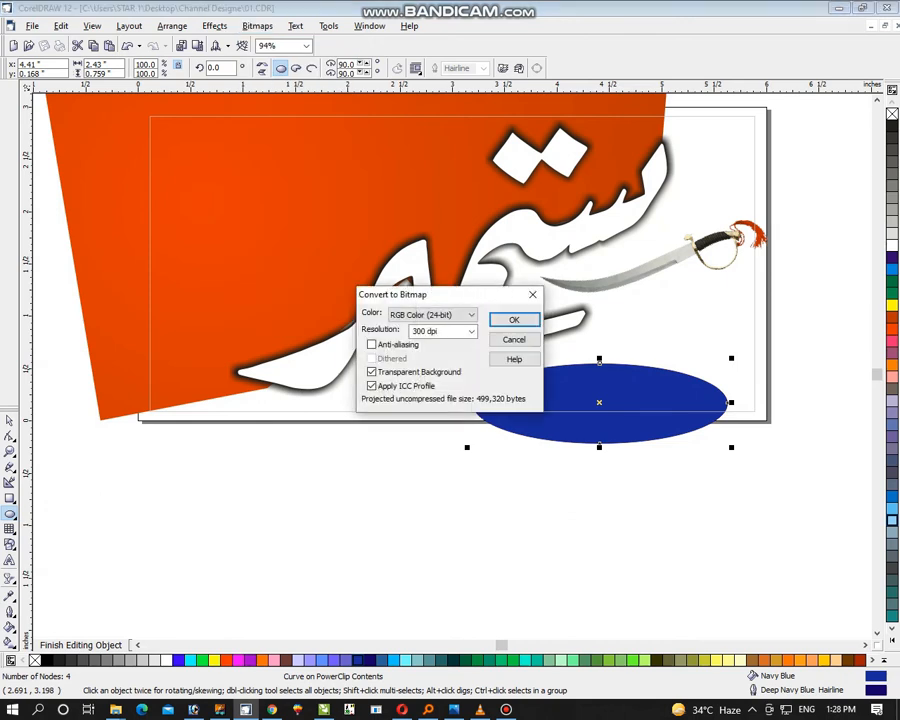
{"action": "key", "text": "Return"}
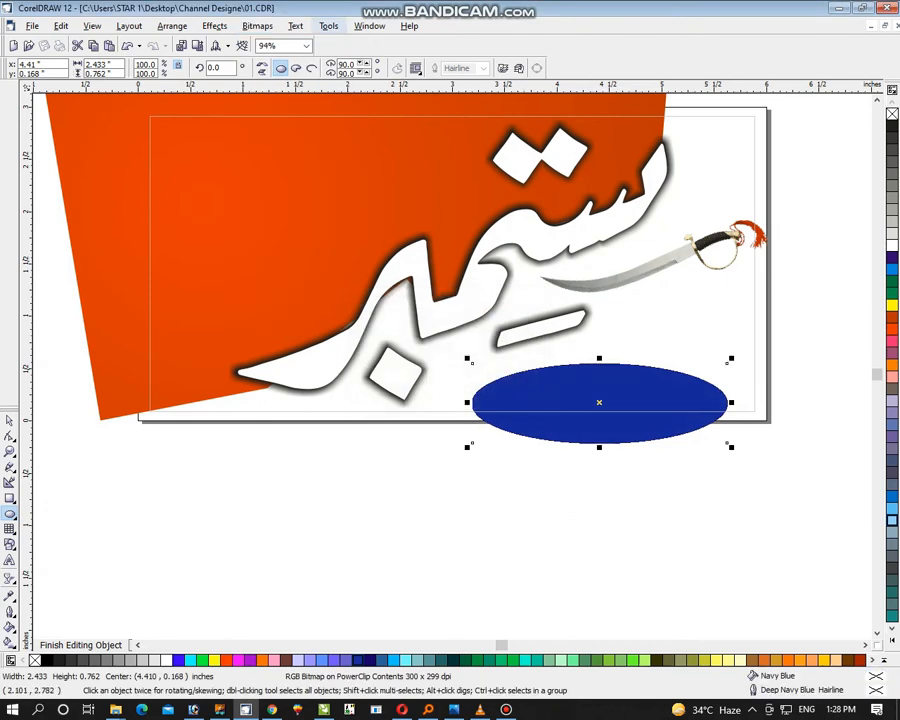
Apply a Gaussian Blur with a 32-pixel radius to the navy ellipse
{"action": "left_click", "coordinate": [257, 25]}
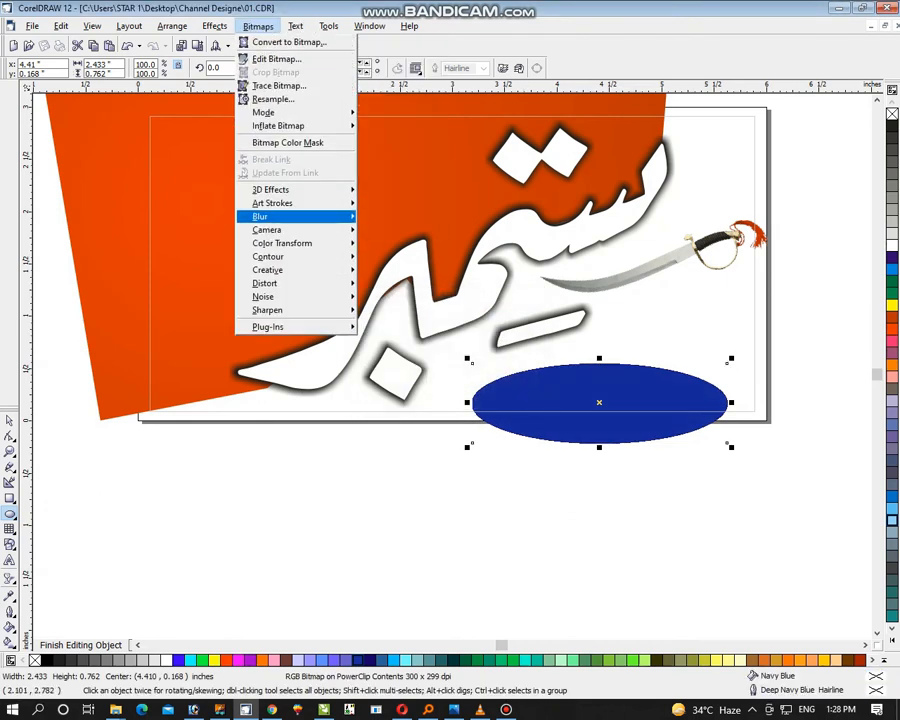
{"action": "mouse_move", "coordinate": [300, 216]}
{"action": "left_click", "coordinate": [400, 231]}
{"action": "left_click_drag", "start_coordinate": [358, 343], "coordinate": [405, 343]}
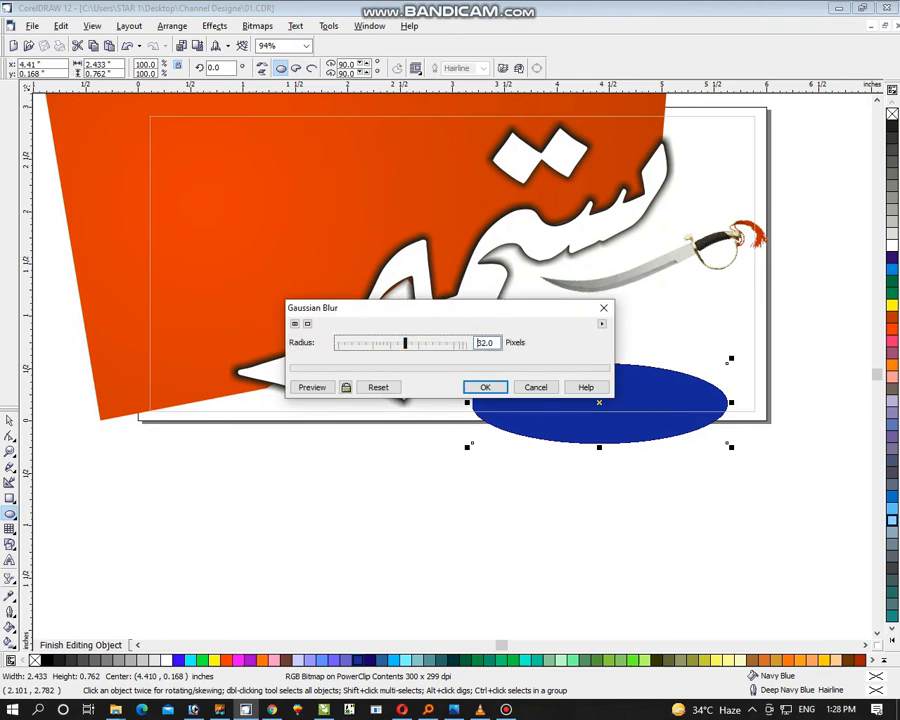
{"action": "left_click", "coordinate": [312, 387]}
{"action": "left_click", "coordinate": [495, 387]}
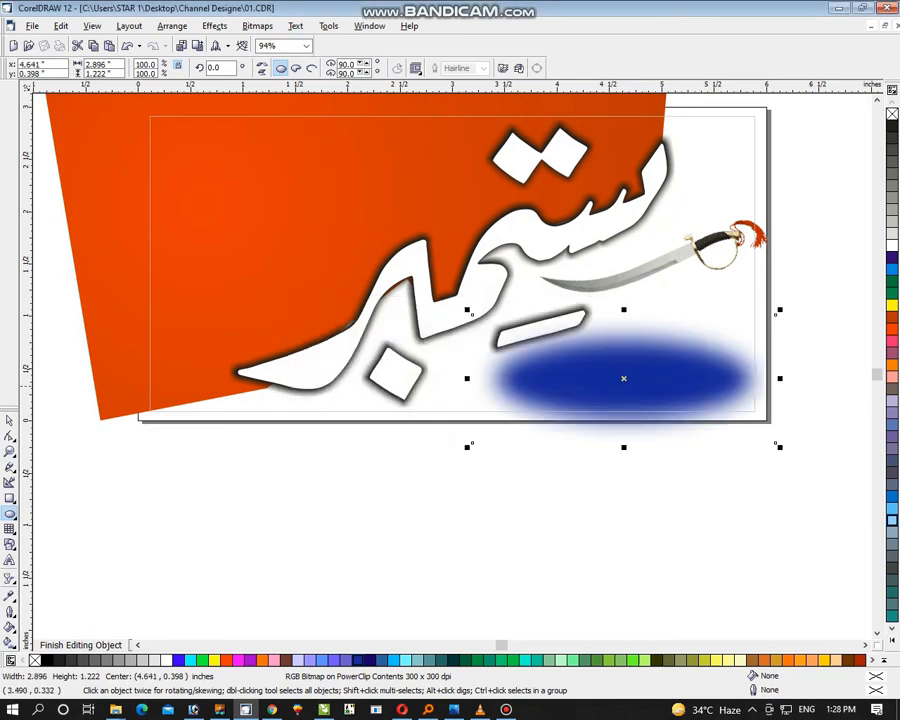
Enlarge the blurred navy ellipse to about 3.4 inches wide, place it behind the lower phrase and finish editing the panel's contents
{"action": "left_click", "coordinate": [10, 421]}
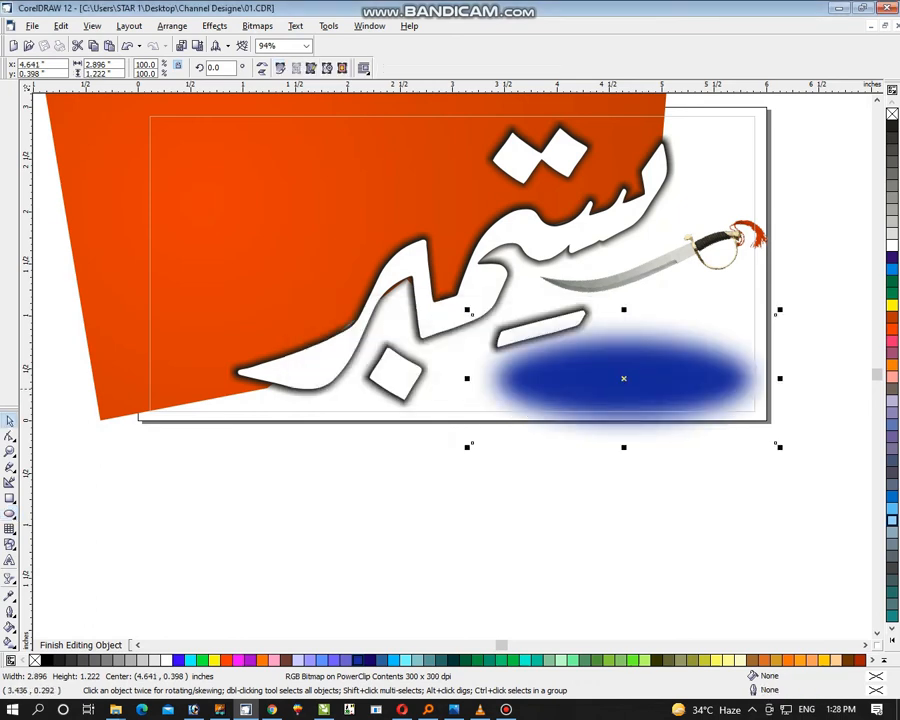
{"action": "left_click_drag", "start_coordinate": [617, 369], "coordinate": [611, 383]}
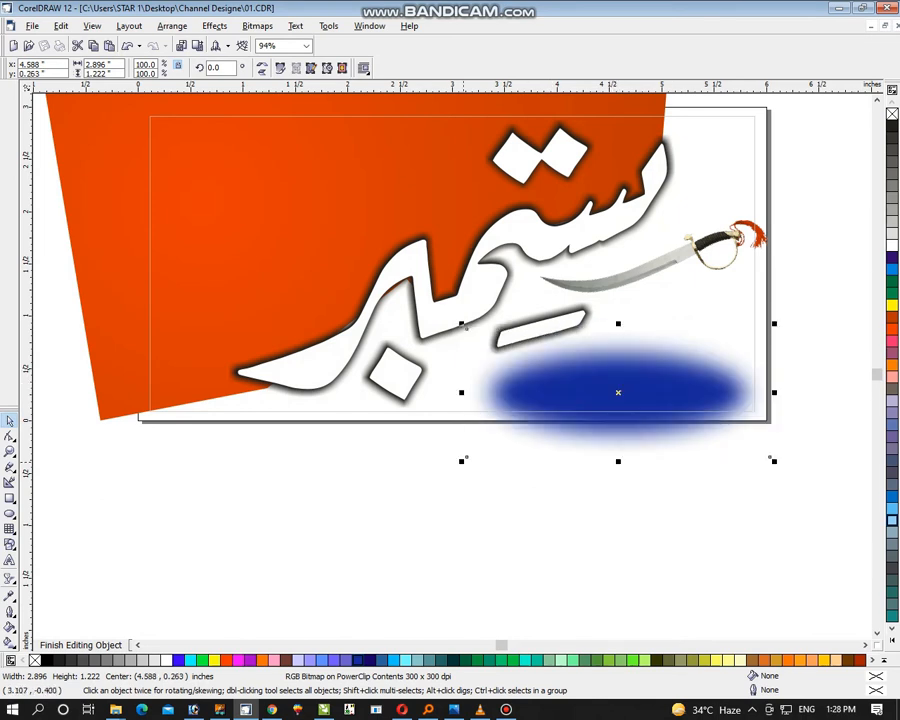
{"action": "left_click_drag", "start_coordinate": [463, 462], "coordinate": [436, 471]}
{"action": "left_click_drag", "start_coordinate": [658, 384], "coordinate": [656, 390]}
{"action": "right_click", "coordinate": [655, 390]}
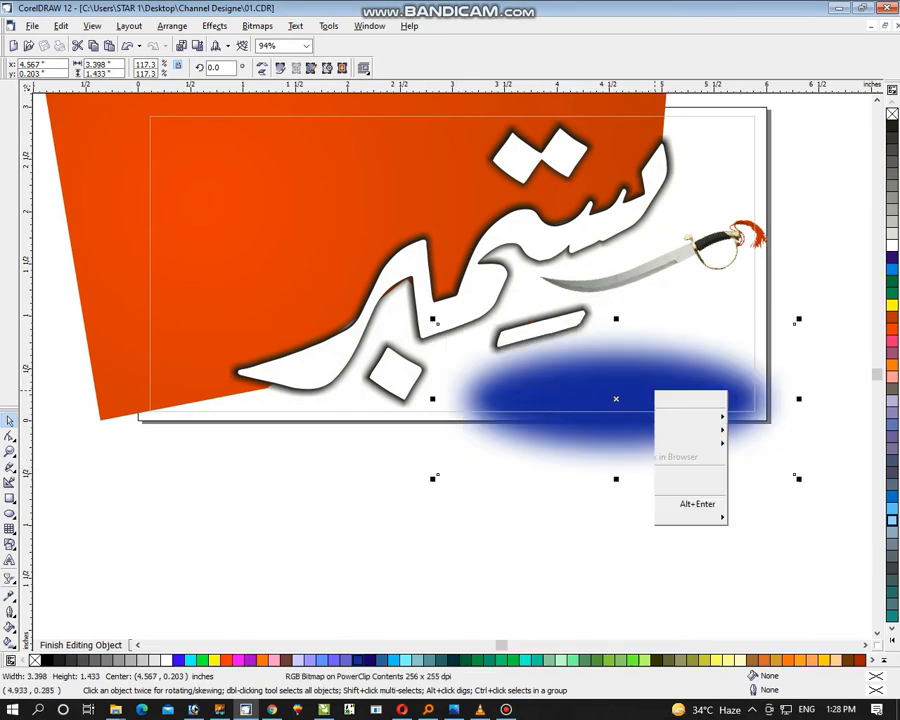
{"action": "left_click", "coordinate": [700, 424]}
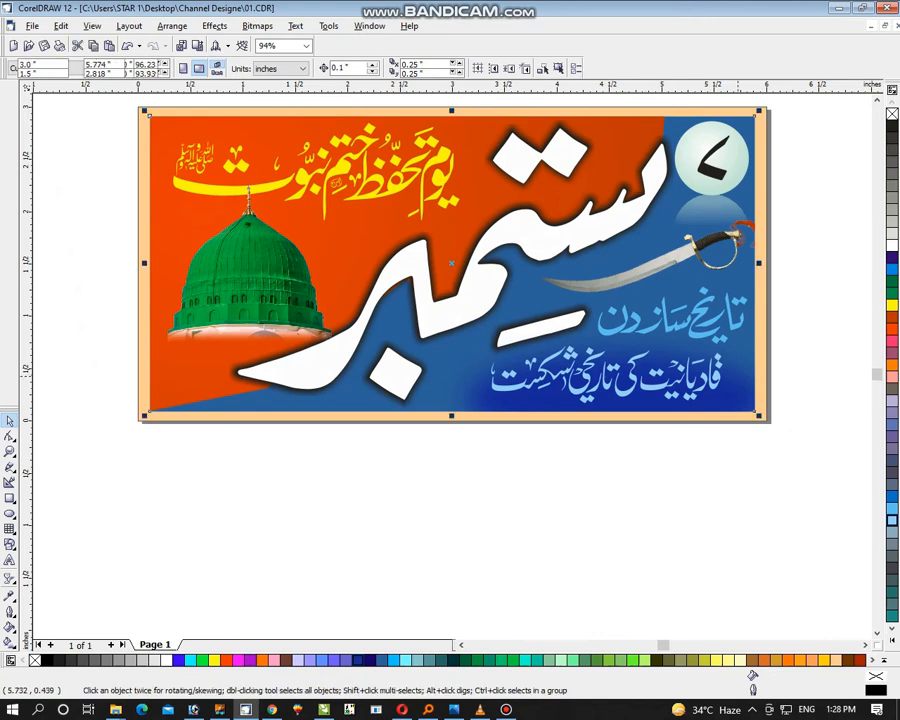
Shift the blurred ellipse inside the panel left to about x 4.21, y 0.24 inches and finish editing the contents
{"action": "left_click", "coordinate": [741, 390], "text": "ctrl"}
{"action": "left_click_drag", "start_coordinate": [742, 402], "coordinate": [681, 399]}
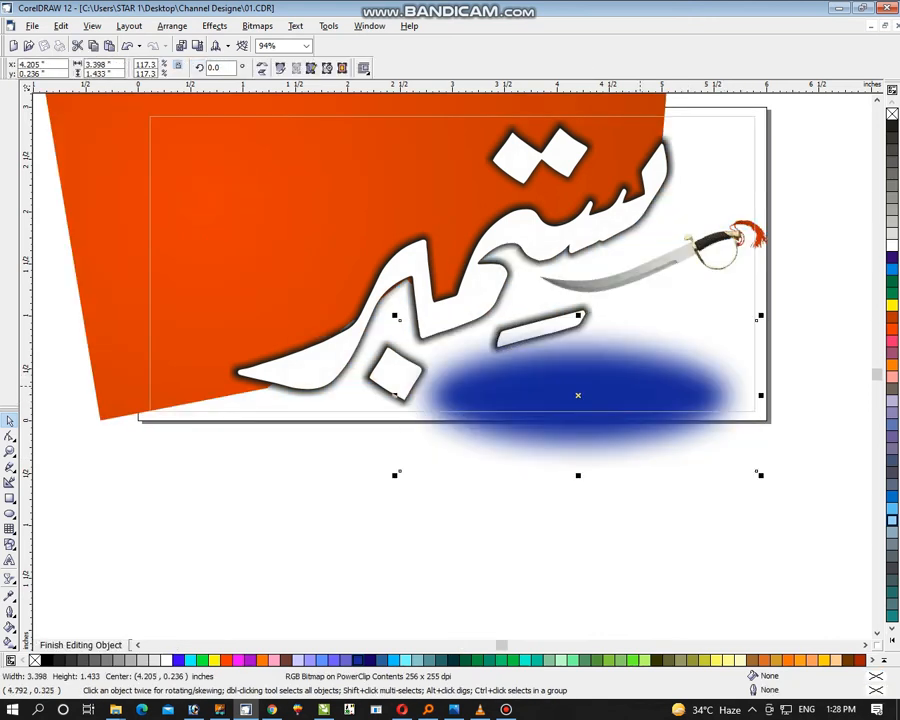
{"action": "right_click", "coordinate": [596, 389]}
{"action": "left_click", "coordinate": [650, 420]}
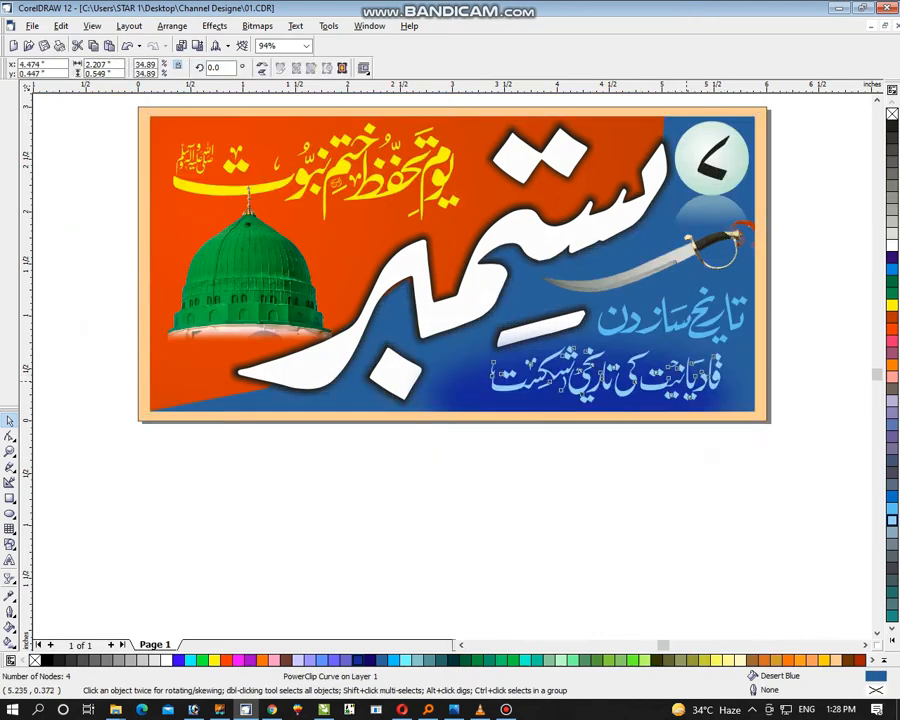
Move the blurred ellipse back right inside the panel to about x 4.41, y 0.26 inches and finish editing the contents
{"action": "left_click", "coordinate": [437, 391]}
{"action": "left_click", "coordinate": [437, 391], "text": "ctrl"}
{"action": "left_click_drag", "start_coordinate": [458, 398], "coordinate": [475, 396]}
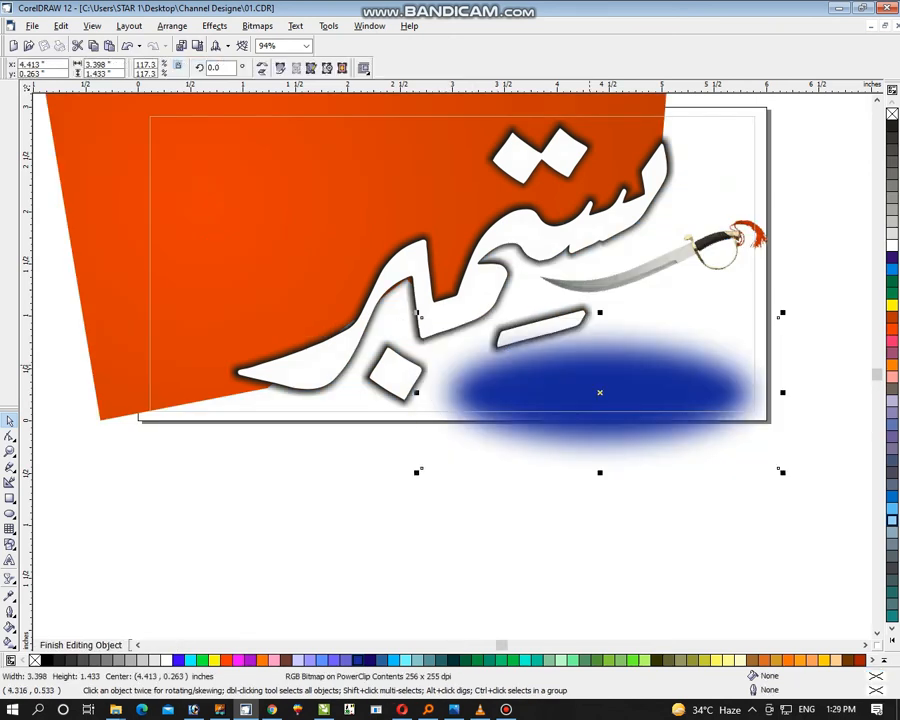
{"action": "right_click", "coordinate": [585, 367]}
{"action": "left_click", "coordinate": [642, 400]}
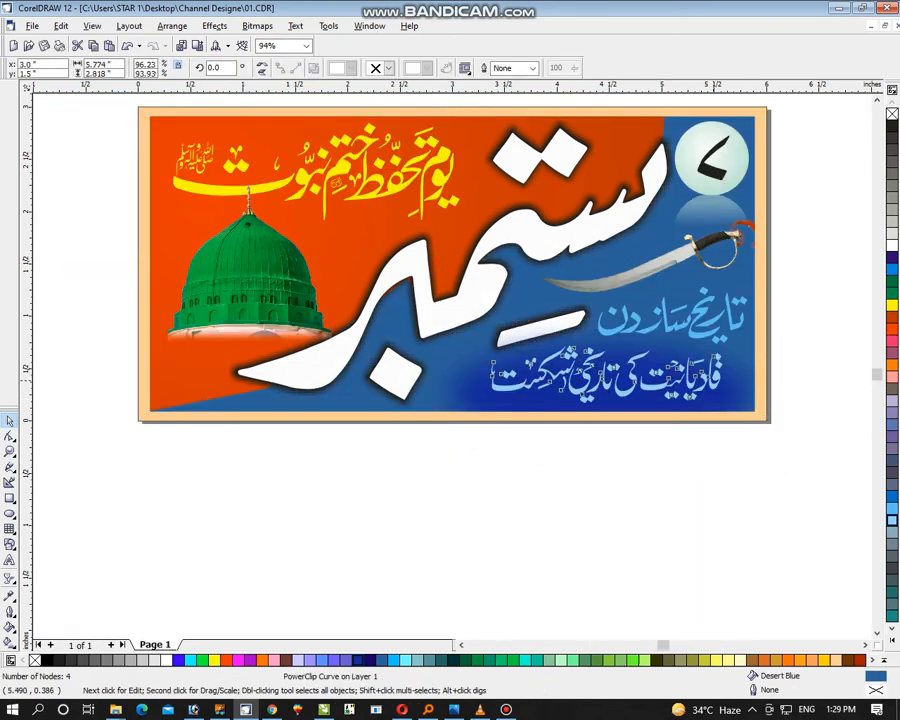
Open the blue panel's contents and delete the blurred navy ellipse
{"action": "left_click", "coordinate": [713, 381]}
{"action": "left_click_drag", "start_coordinate": [727, 341], "coordinate": [697, 347]}
{"action": "left_click", "coordinate": [722, 397], "text": "ctrl"}
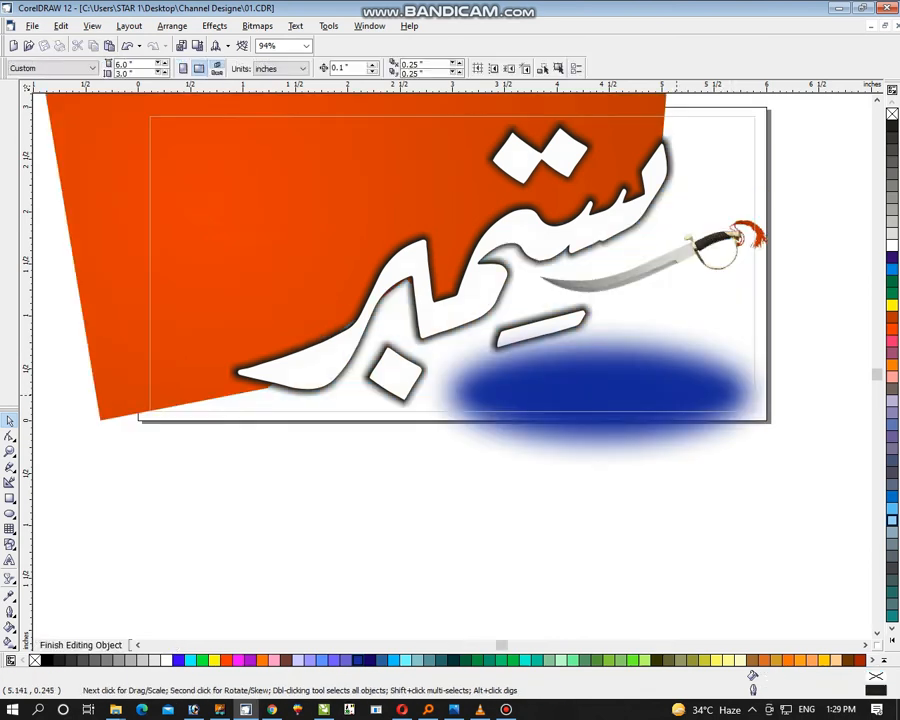
{"action": "left_click", "coordinate": [677, 395]}
{"action": "key", "text": "Delete"}
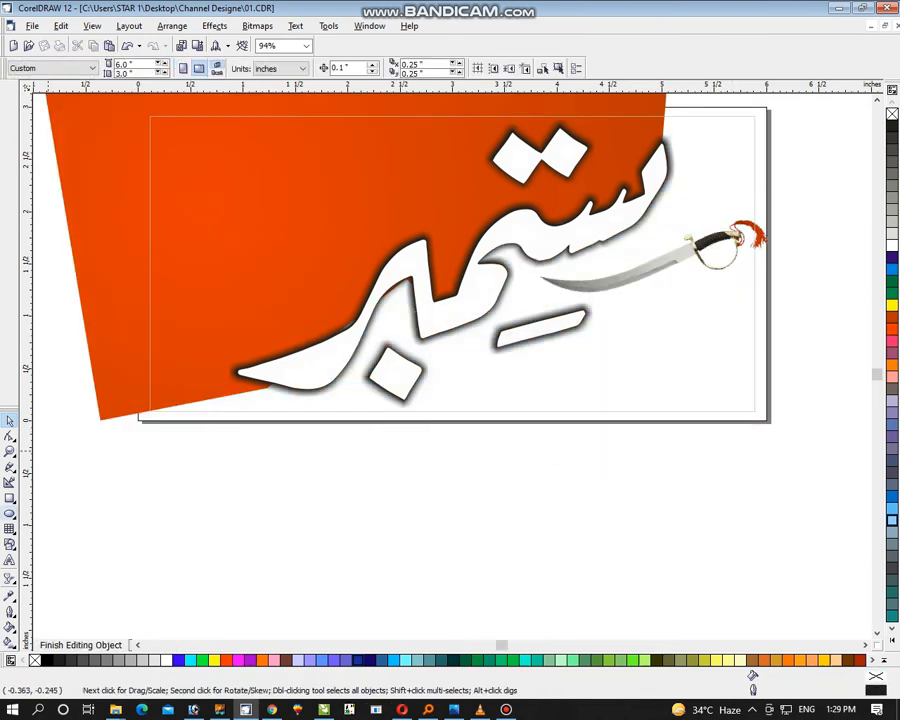
Draw an ellipse about 2.21 × 0.63 inches across the panel's lower edge beneath the sword, with Dark Brown fill and outline
{"action": "key", "text": "F7"}
{"action": "left_click_drag", "start_coordinate": [500, 367], "coordinate": [732, 433]}
{"action": "left_click", "coordinate": [286, 660]}
{"action": "right_click", "coordinate": [286, 660]}
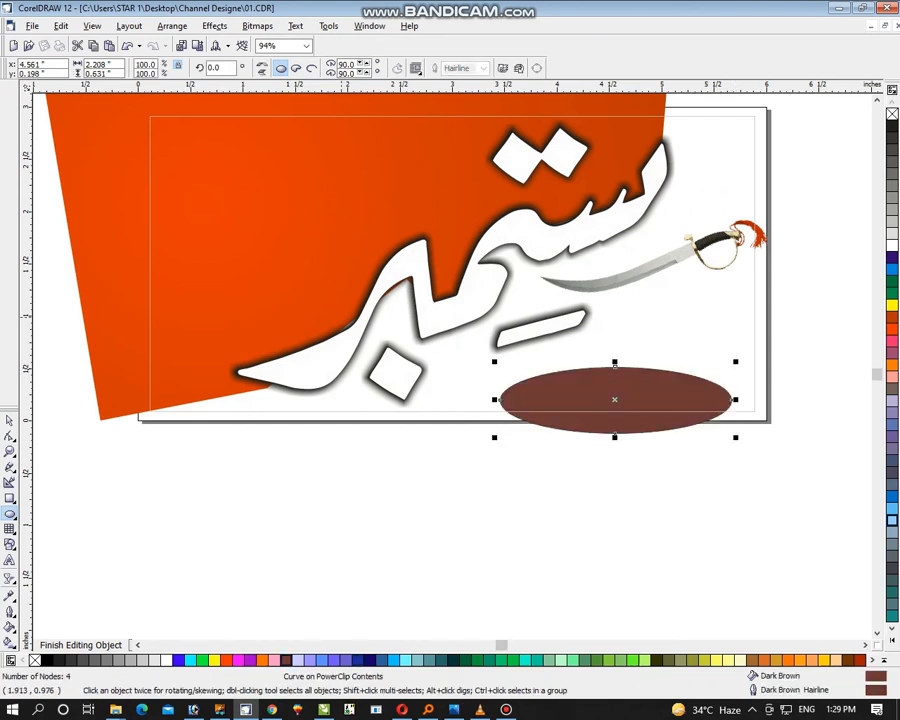
Convert the dark brown ellipse to a 300 dpi RGB bitmap and apply a Gaussian Blur to it
{"action": "left_click", "coordinate": [257, 26]}
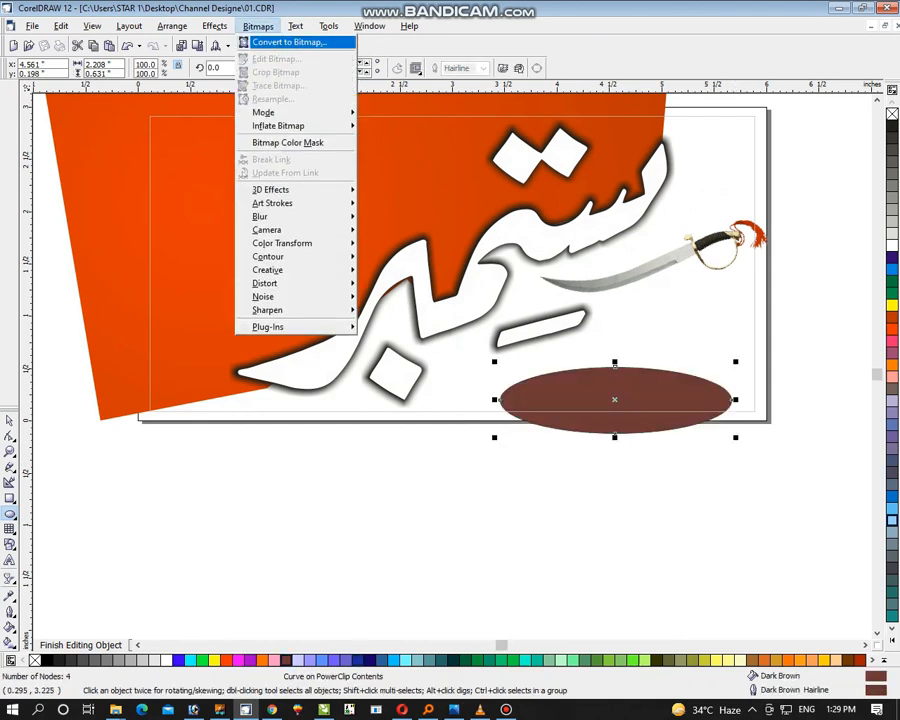
{"action": "left_click", "coordinate": [289, 42]}
{"action": "key", "text": "Return"}
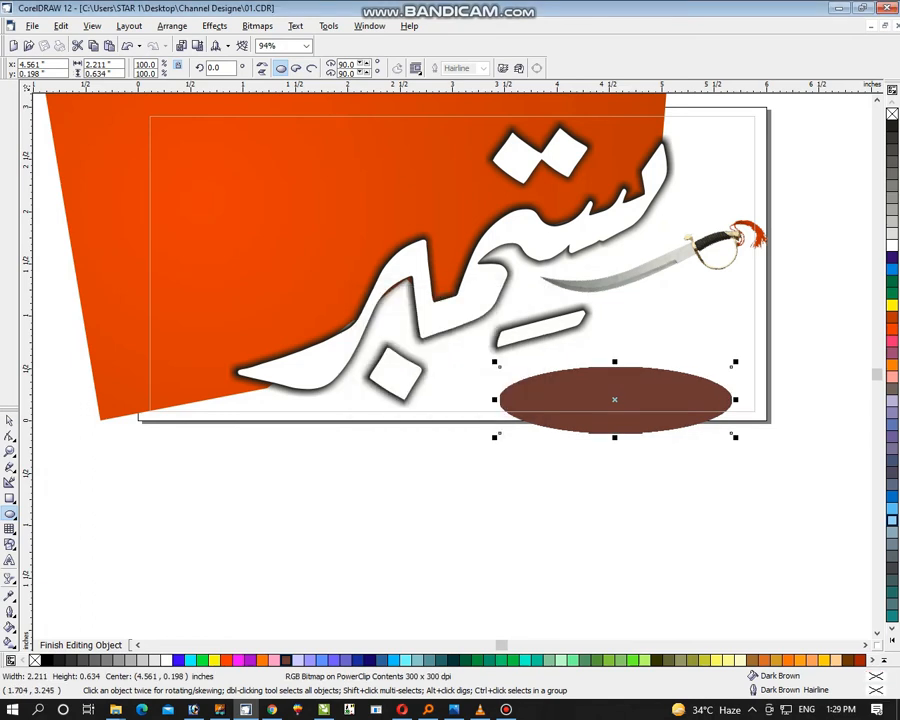
{"action": "left_click", "coordinate": [257, 26]}
{"action": "mouse_move", "coordinate": [300, 216]}
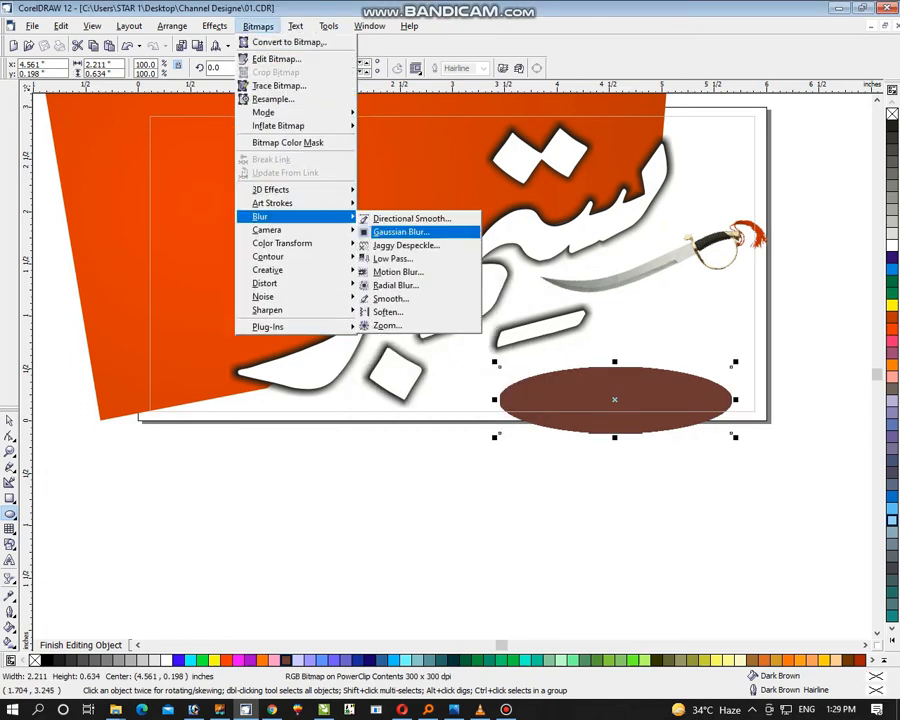
{"action": "left_click", "coordinate": [395, 231]}
{"action": "key", "text": "Return"}
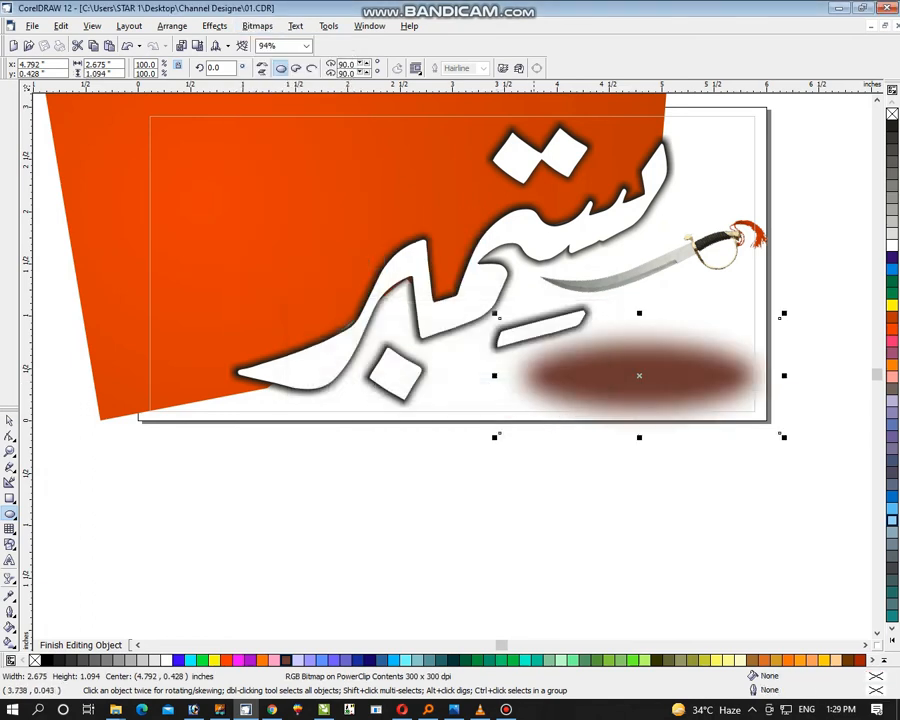
Enlarge the blurred brown ellipse to about 3.02 × 1.24 inches, centre it near x 4.20, y 0.30 inches, and finish editing the contents
{"action": "left_click", "coordinate": [10, 421]}
{"action": "left_click_drag", "start_coordinate": [647, 389], "coordinate": [653, 409]}
{"action": "left_click_drag", "start_coordinate": [772, 331], "coordinate": [786, 326]}
{"action": "left_click_drag", "start_coordinate": [709, 376], "coordinate": [667, 388]}
{"action": "right_click", "coordinate": [694, 380]}
{"action": "left_click", "coordinate": [755, 416]}
{"action": "left_click", "coordinate": [741, 397], "text": "ctrl"}
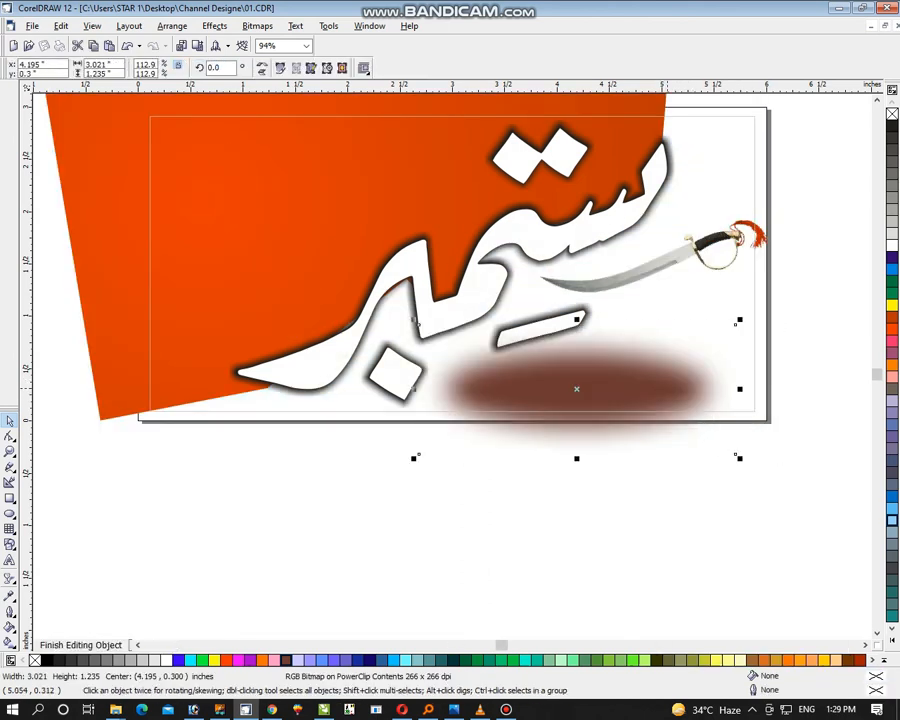
{"action": "right_click", "coordinate": [667, 388]}
{"action": "left_click", "coordinate": [712, 424]}
Move the lower Urdu phrase onto the brown glow at about x 4.21, y 0.37 inches and fill it with Deep Yellow
{"action": "left_click", "coordinate": [686, 381]}
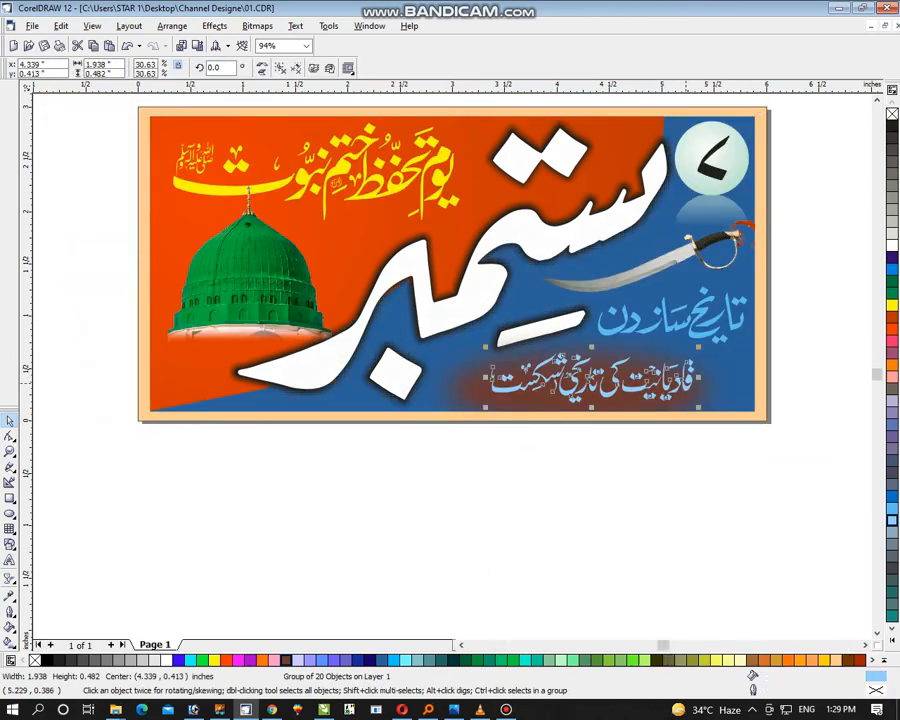
{"action": "left_click_drag", "start_coordinate": [580, 384], "coordinate": [569, 392]}
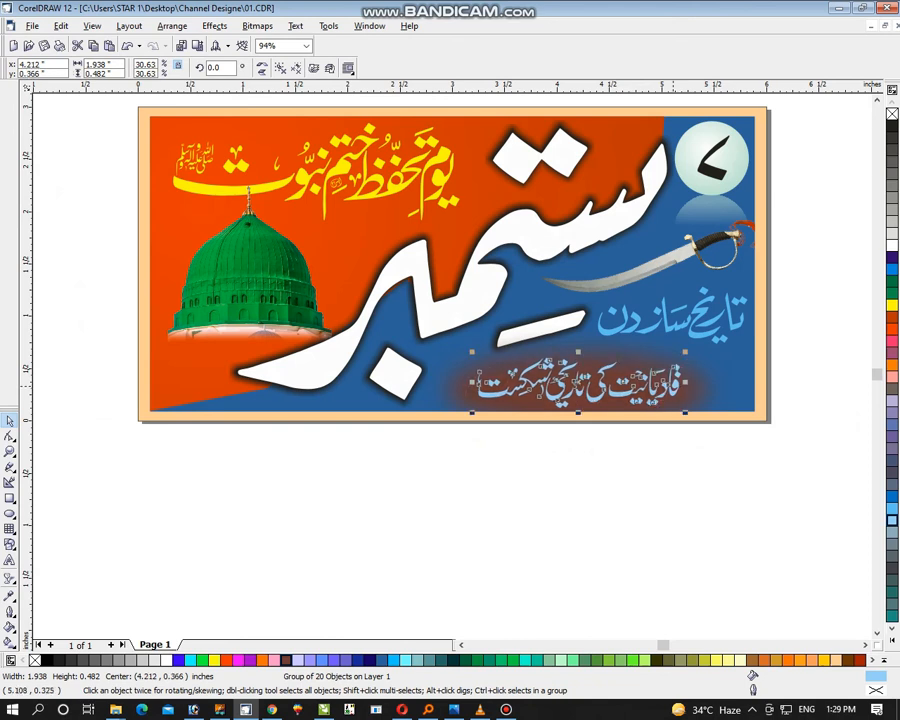
{"action": "left_click", "coordinate": [824, 660]}
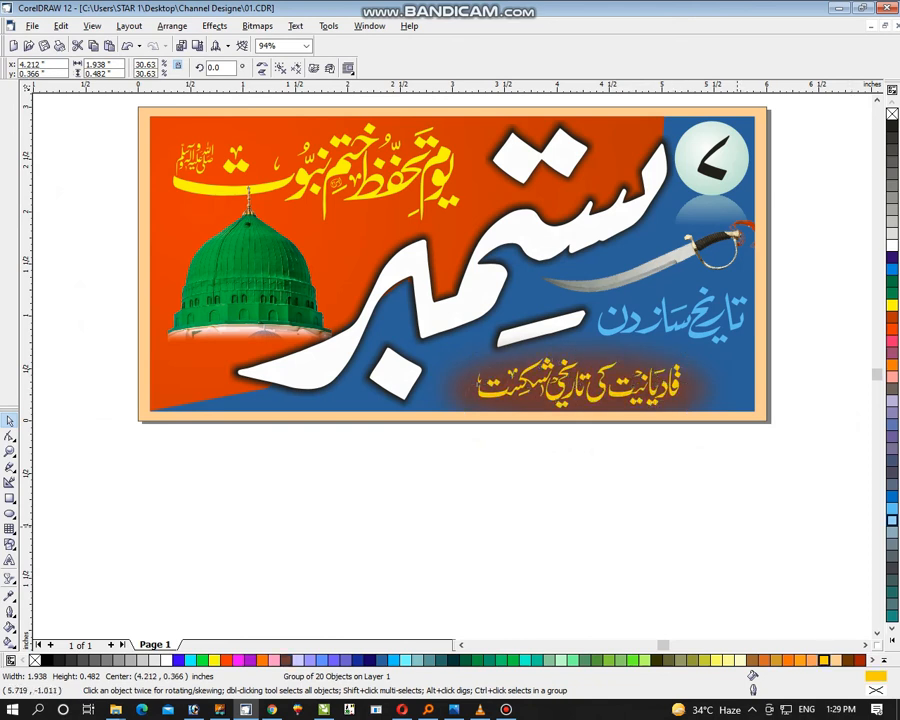
{"action": "left_click", "coordinate": [719, 485]}
{"action": "left_click", "coordinate": [684, 334]}
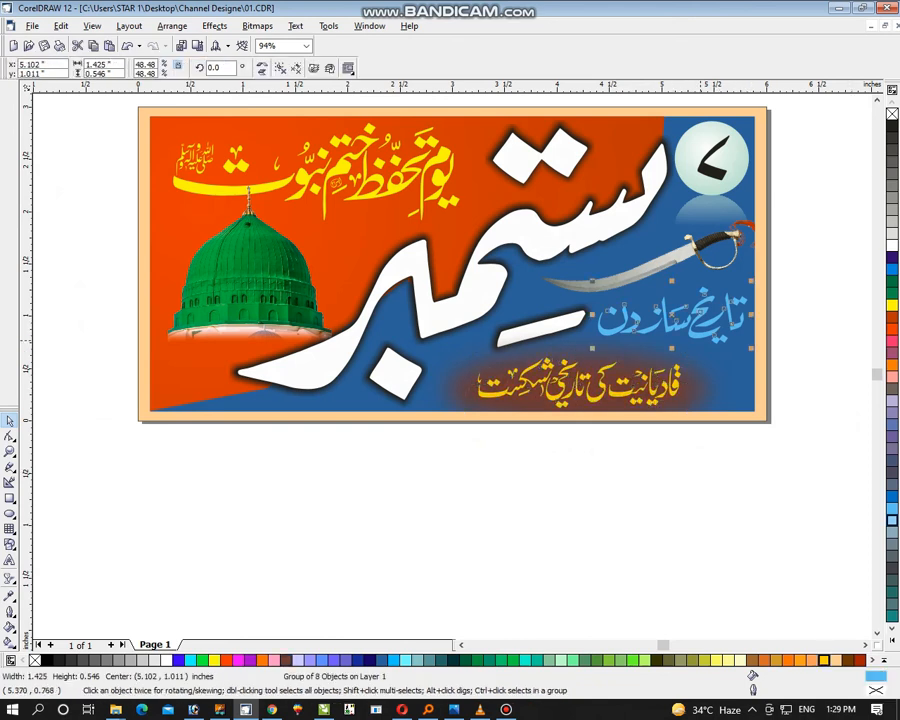
{"action": "left_click", "coordinate": [817, 349]}
Delete the leftover black Urdu text lines and the spare large dome image outside the page
{"action": "key", "text": "ctrl+a"}
{"action": "key", "text": "F4"}
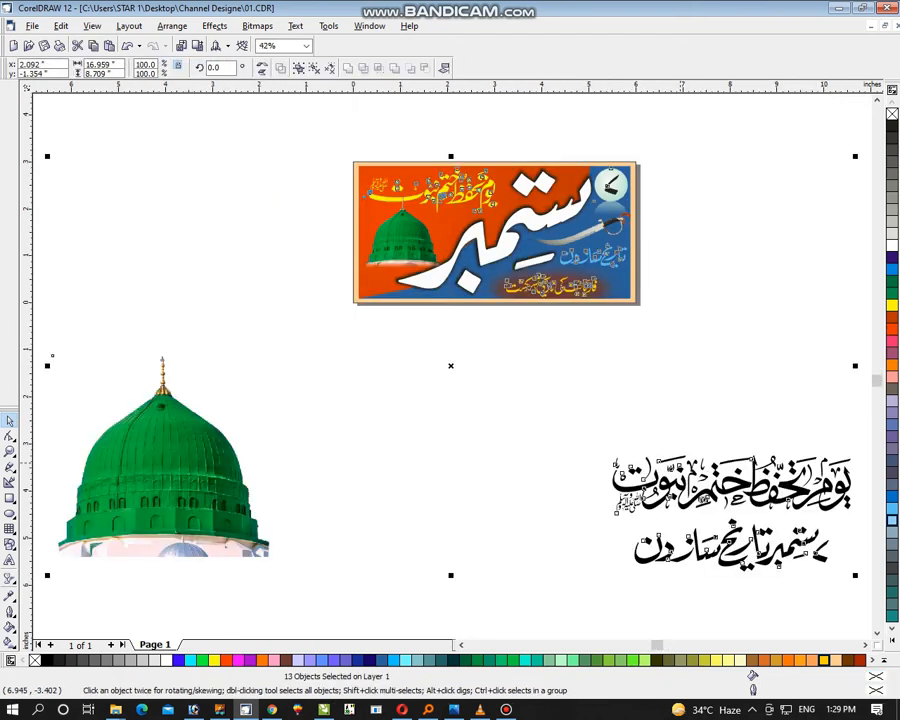
{"action": "left_click", "coordinate": [587, 461]}
{"action": "left_click_drag", "start_coordinate": [560, 402], "coordinate": [864, 641]}
{"action": "key", "text": "Delete"}
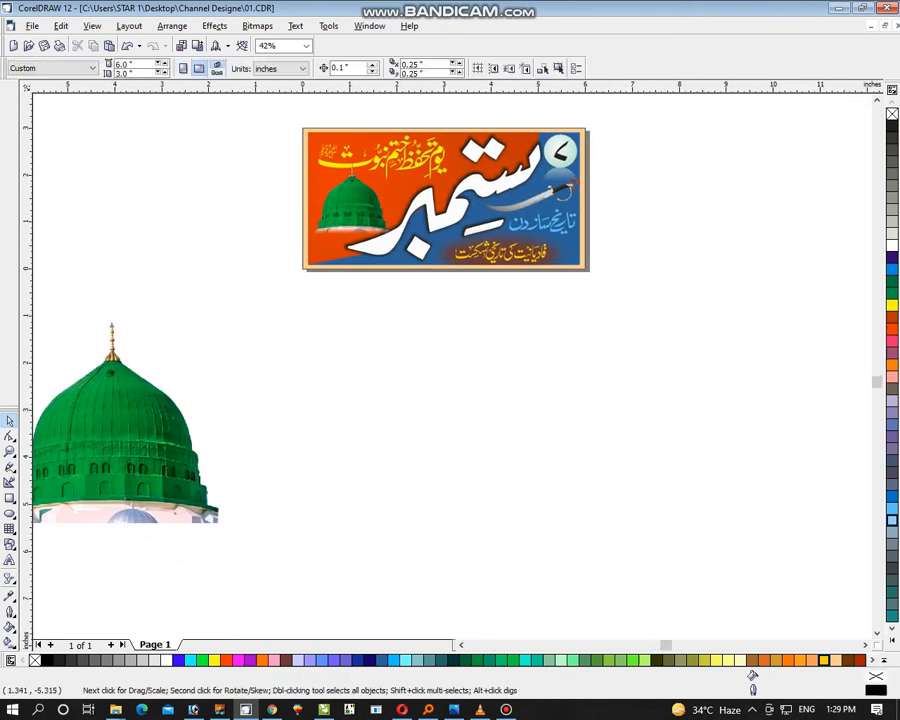
{"action": "left_click", "coordinate": [188, 480]}
{"action": "key", "text": "Delete"}
{"action": "left_click_drag", "start_coordinate": [226, 366], "coordinate": [648, 103]}
{"action": "key", "text": "F4"}
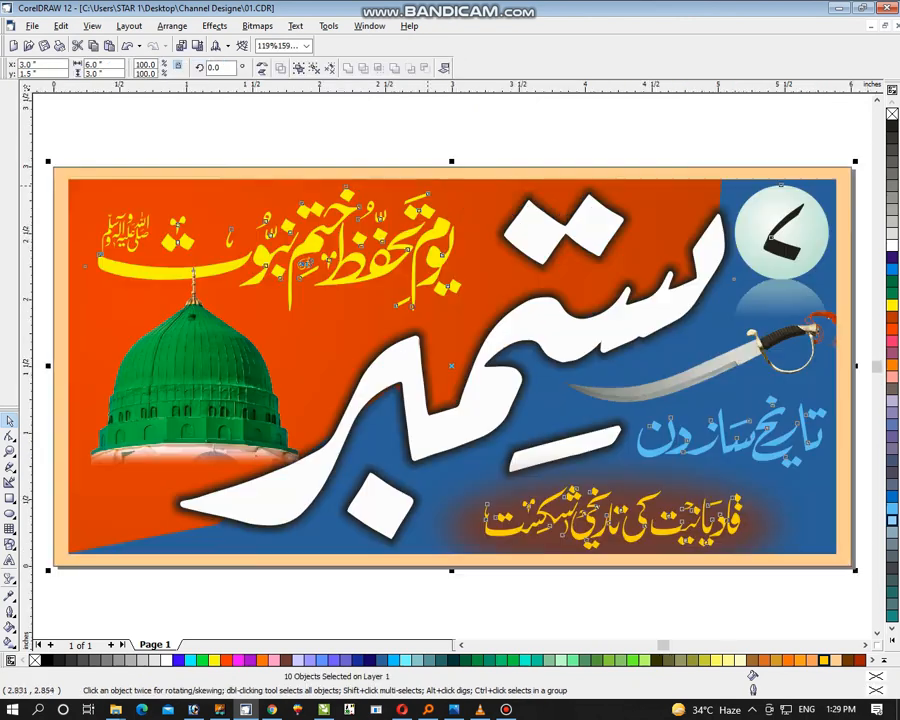
{"action": "key", "text": "Escape"}
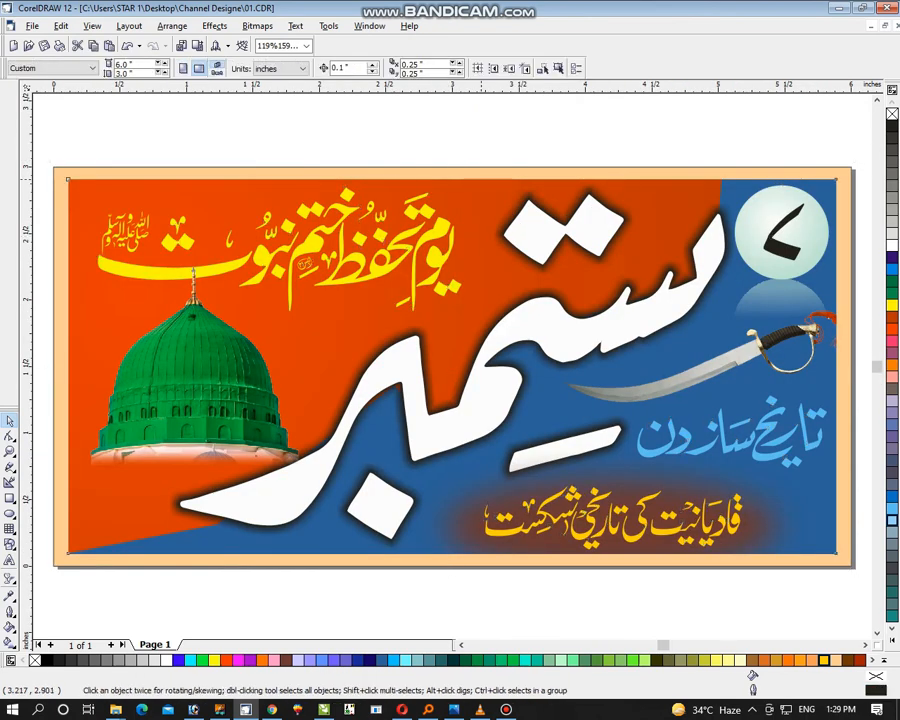
Open the blue panel's contents, draw a circle about 1.94 inches across over the orange shape's dome side, and convert it to curves
{"action": "left_click", "coordinate": [472, 180], "text": "ctrl"}
{"action": "key", "text": "F3"}
{"action": "key", "text": "F4"}
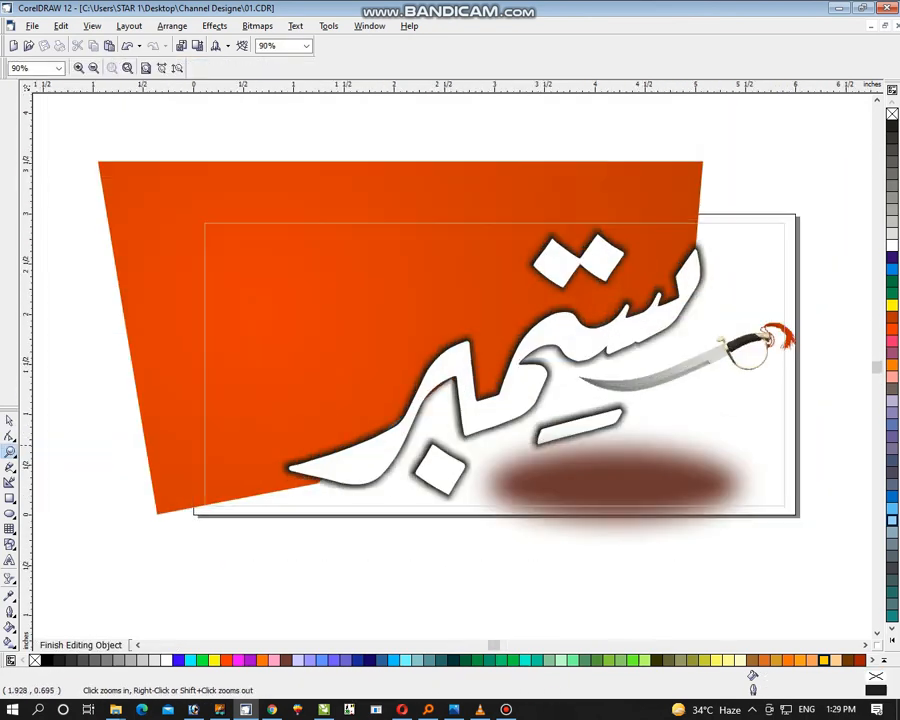
{"action": "left_click", "coordinate": [10, 513]}
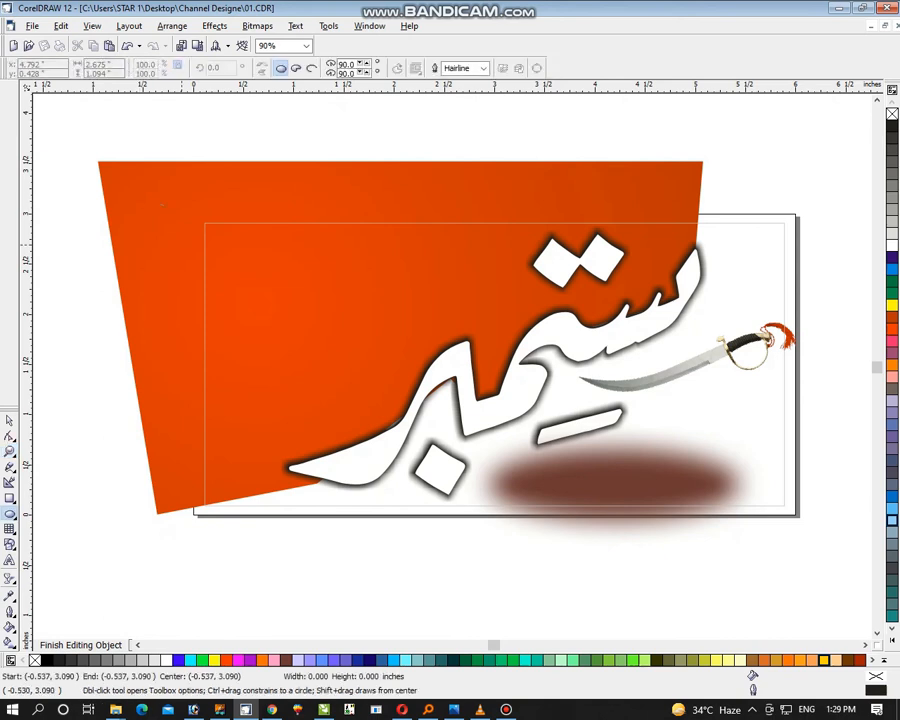
{"action": "left_click_drag", "start_coordinate": [133, 199], "coordinate": [320, 403]}
{"action": "key", "text": "ctrl+q"}
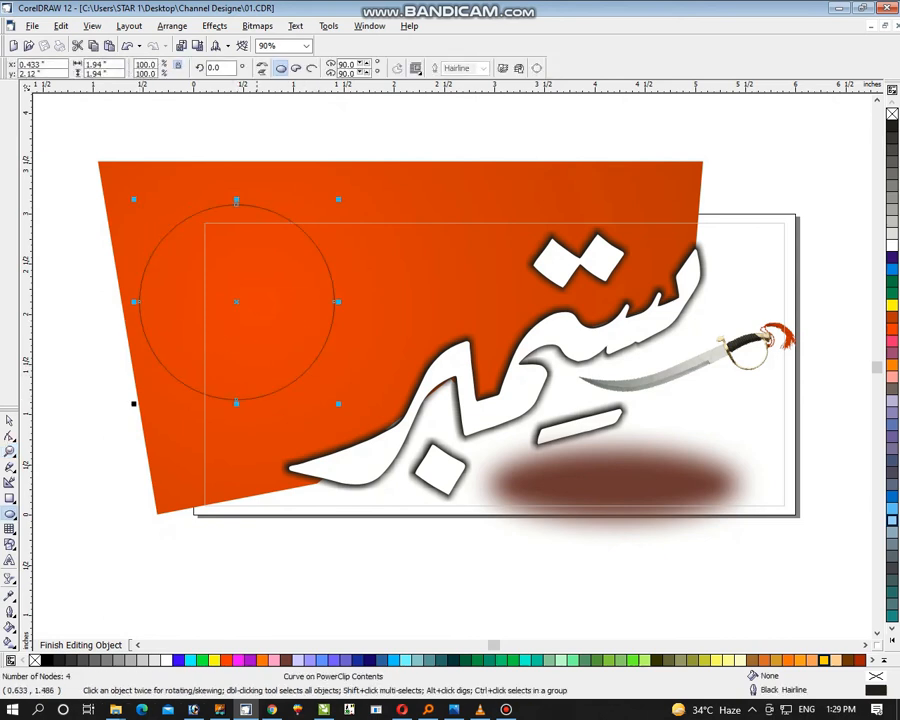
Set up a radial fountain fill for the circle, starting from Deep Yellow with its magenta component changed to 40
{"action": "key", "text": "F11"}
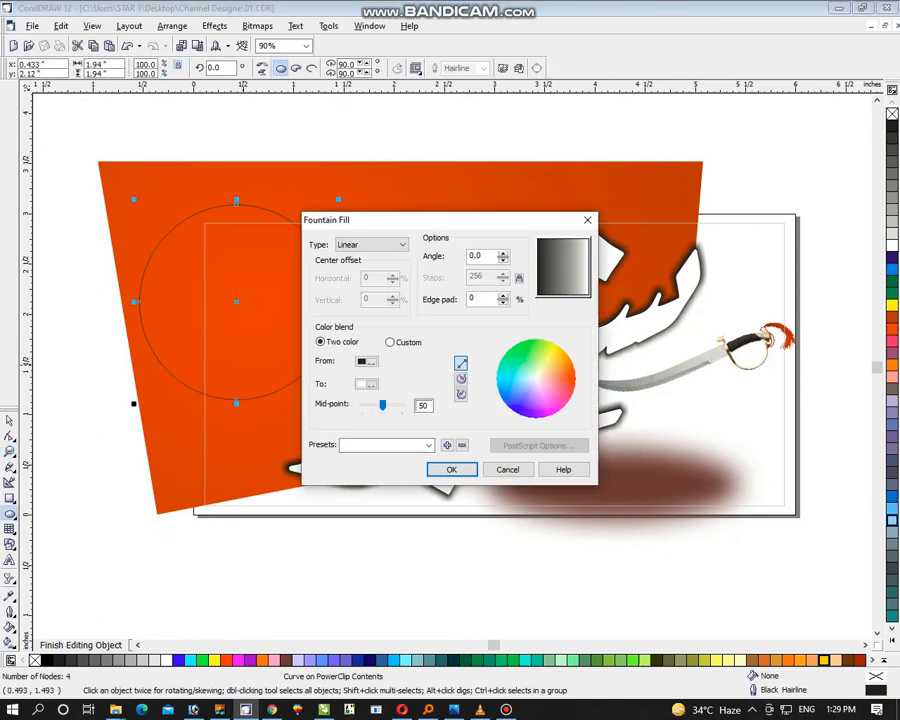
{"action": "left_click", "coordinate": [372, 245]}
{"action": "left_click", "coordinate": [368, 266]}
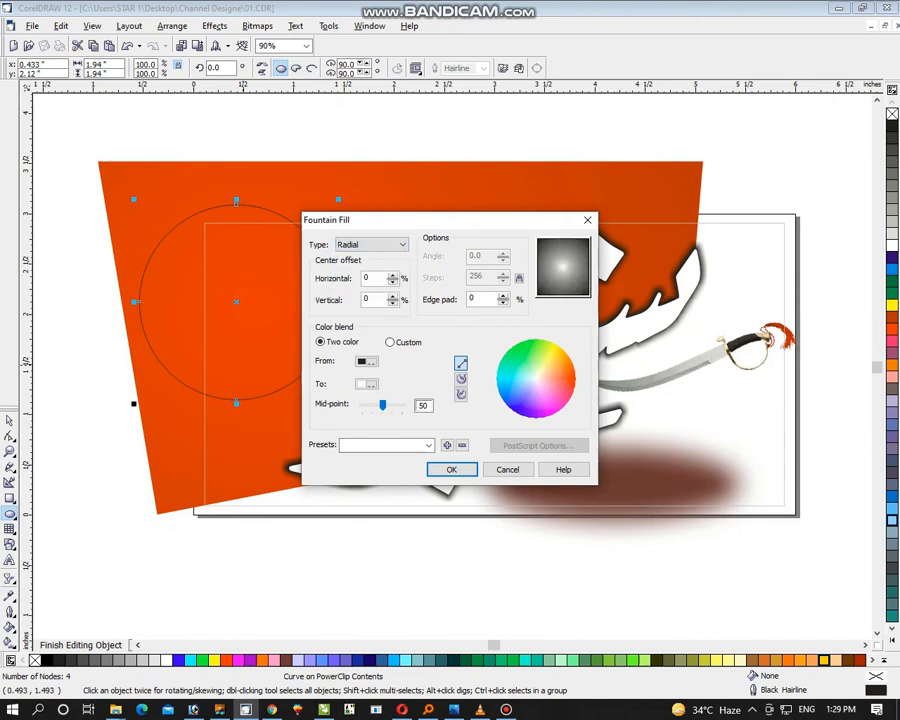
{"action": "left_click", "coordinate": [367, 361]}
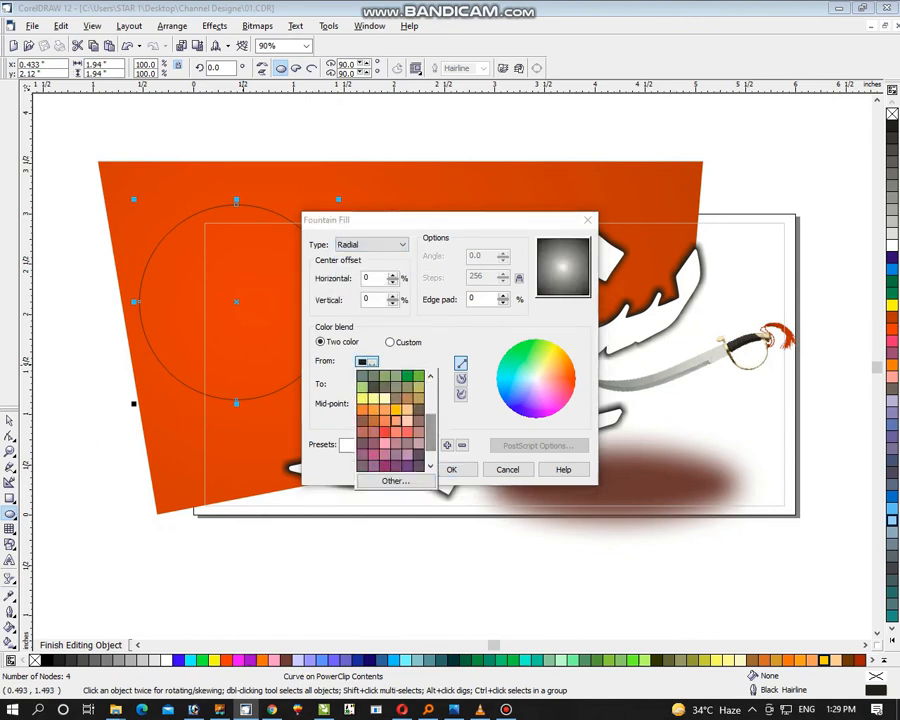
{"action": "left_click", "coordinate": [396, 410]}
{"action": "left_click", "coordinate": [367, 361]}
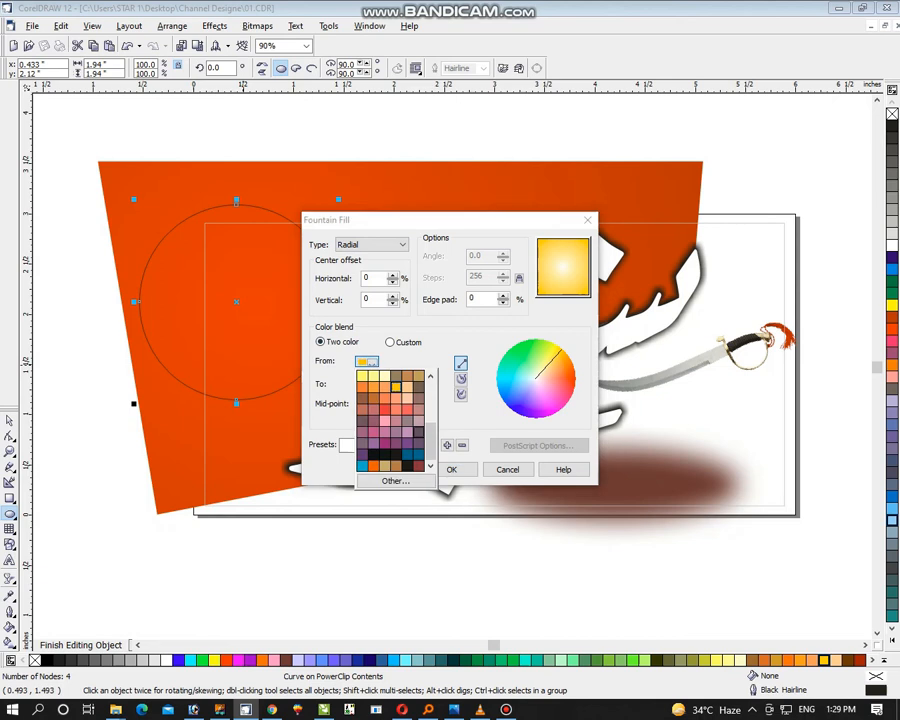
{"action": "left_click", "coordinate": [386, 478]}
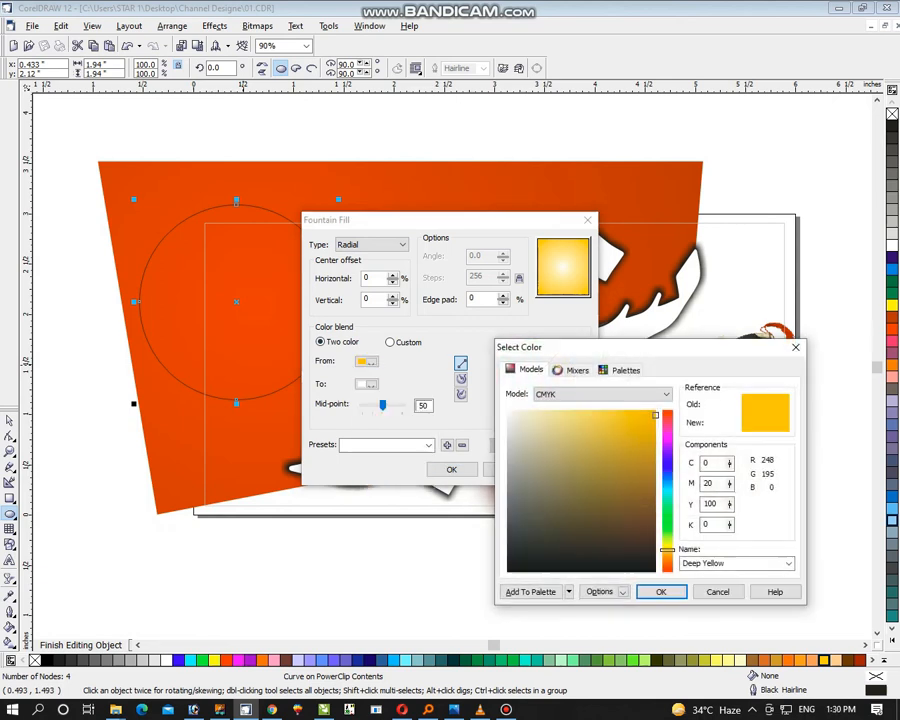
{"action": "type", "text": "40"}
{"action": "key", "text": "Return"}
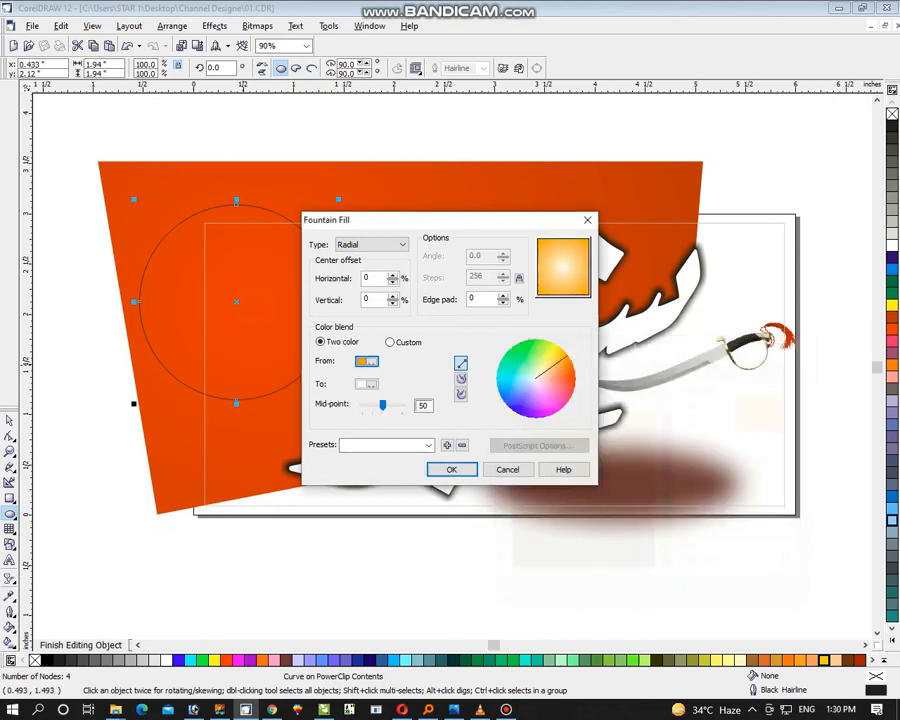
Blend the circle's fill to light yellow with centre offset 4% horizontal and -16% vertical, and remove its outline
{"action": "left_click", "coordinate": [367, 384]}
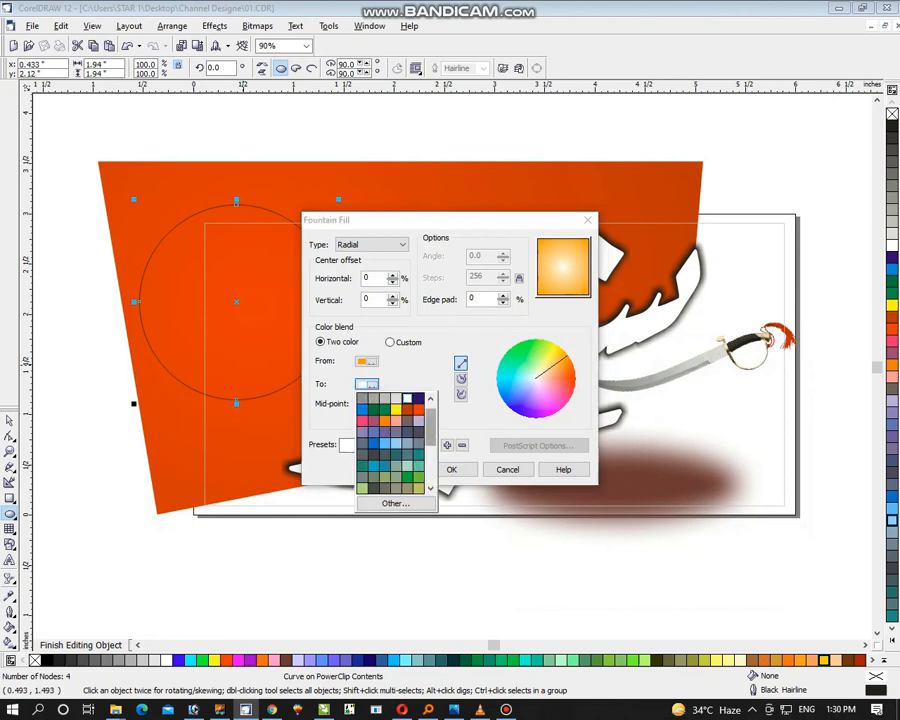
{"action": "scroll", "coordinate": [390, 440], "scroll_direction": "down", "scroll_amount": 3}
{"action": "left_click", "coordinate": [385, 455]}
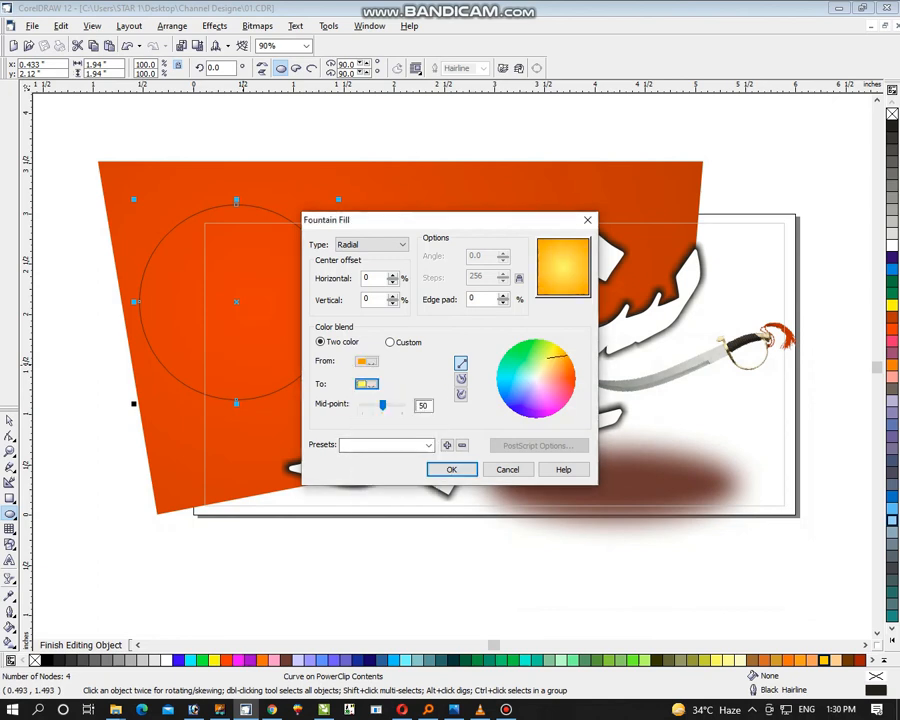
{"action": "left_click_drag", "start_coordinate": [563, 268], "coordinate": [562, 280]}
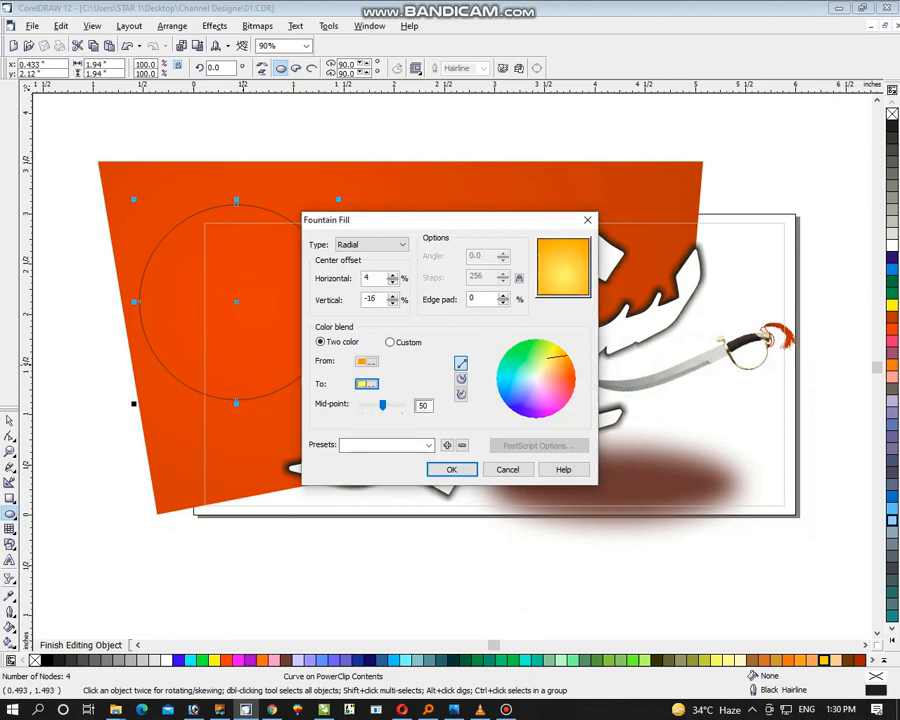
{"action": "left_click", "coordinate": [452, 469]}
{"action": "left_click", "coordinate": [10, 421]}
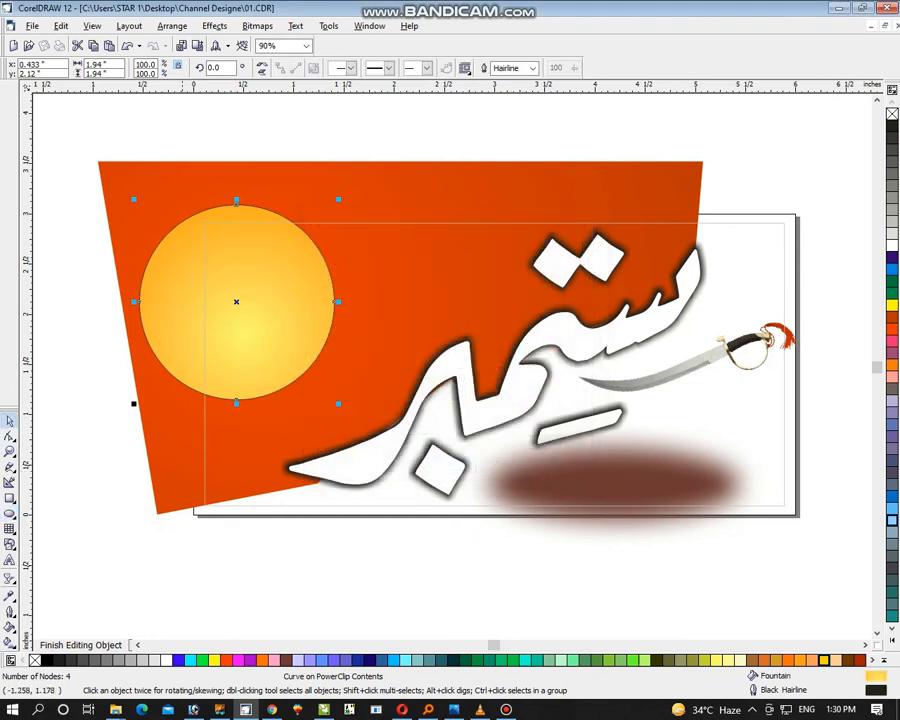
{"action": "right_click", "coordinate": [892, 114]}
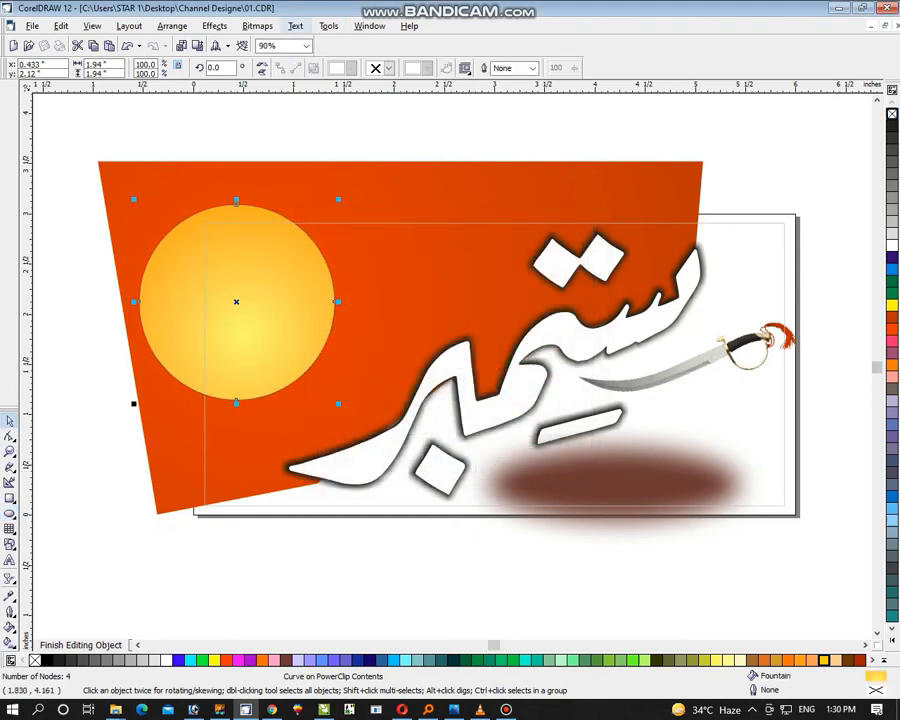
Convert the circle to a 300 dpi RGB bitmap with transparent background and apply a 32-pixel Gaussian Blur
{"action": "left_click", "coordinate": [258, 26]}
{"action": "left_click", "coordinate": [284, 41]}
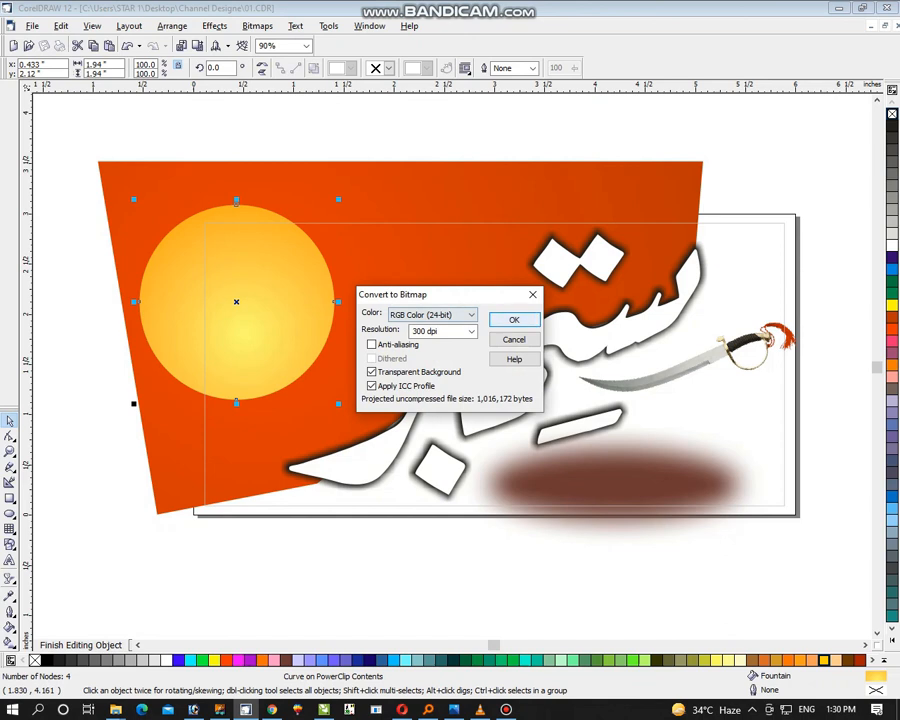
{"action": "key", "text": "Return"}
{"action": "left_click", "coordinate": [258, 26]}
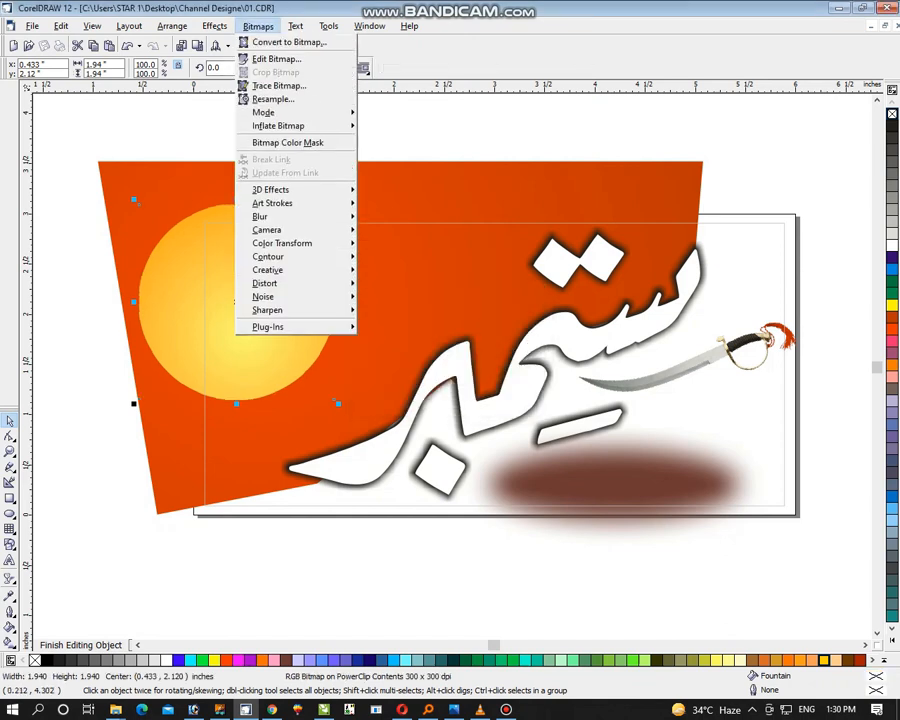
{"action": "mouse_move", "coordinate": [260, 216]}
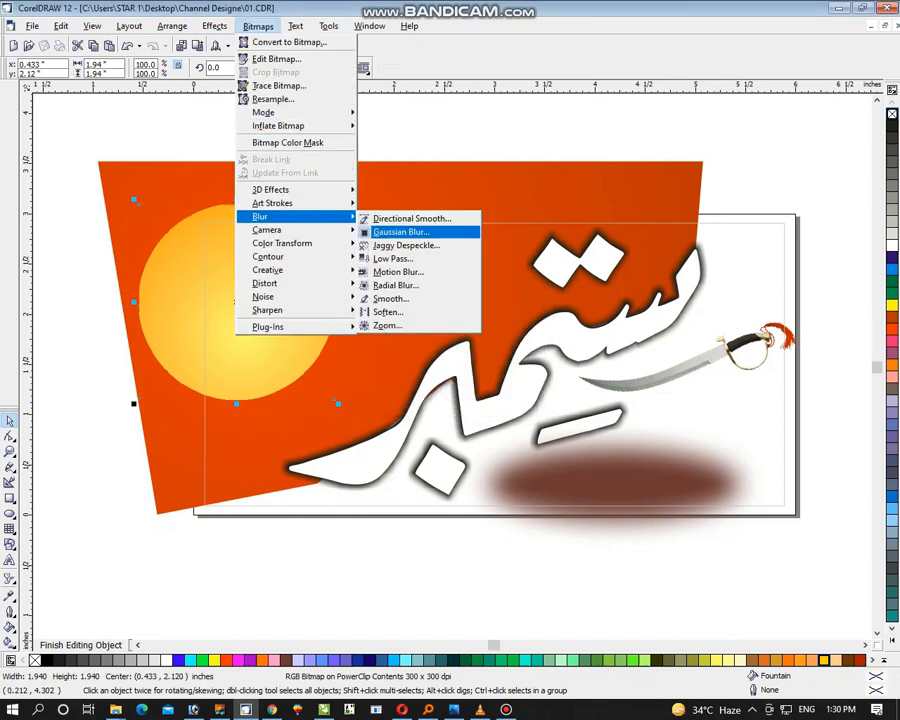
{"action": "left_click", "coordinate": [400, 231]}
{"action": "left_click", "coordinate": [311, 387]}
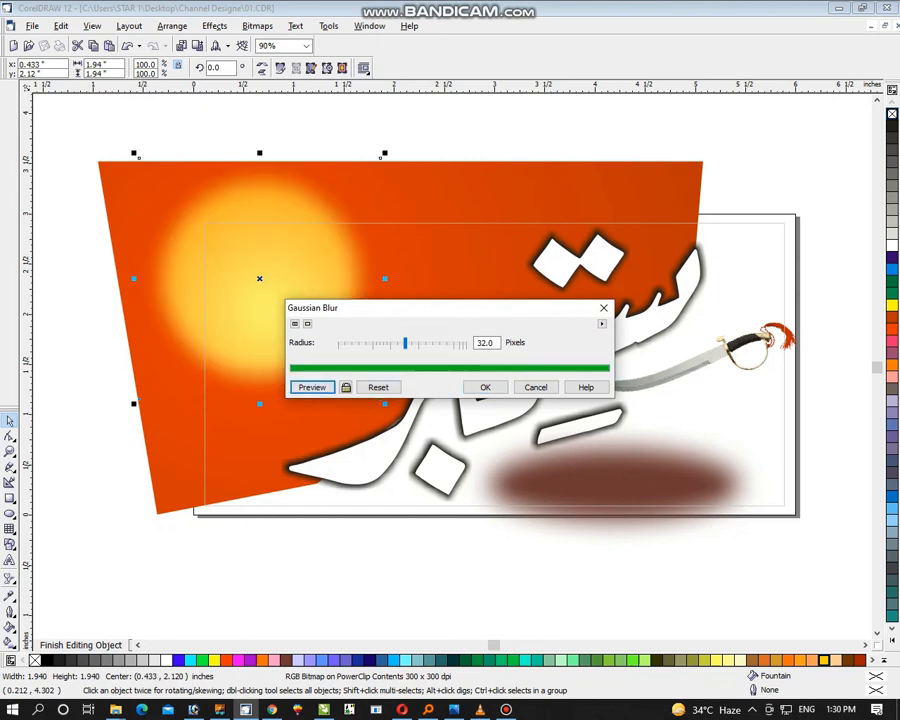
{"action": "left_click", "coordinate": [485, 387]}
Enlarge the blurred yellow circle to about 3.27 inches across, position it behind the dome, and finish editing the contents
{"action": "left_click_drag", "start_coordinate": [347, 330], "coordinate": [331, 351]}
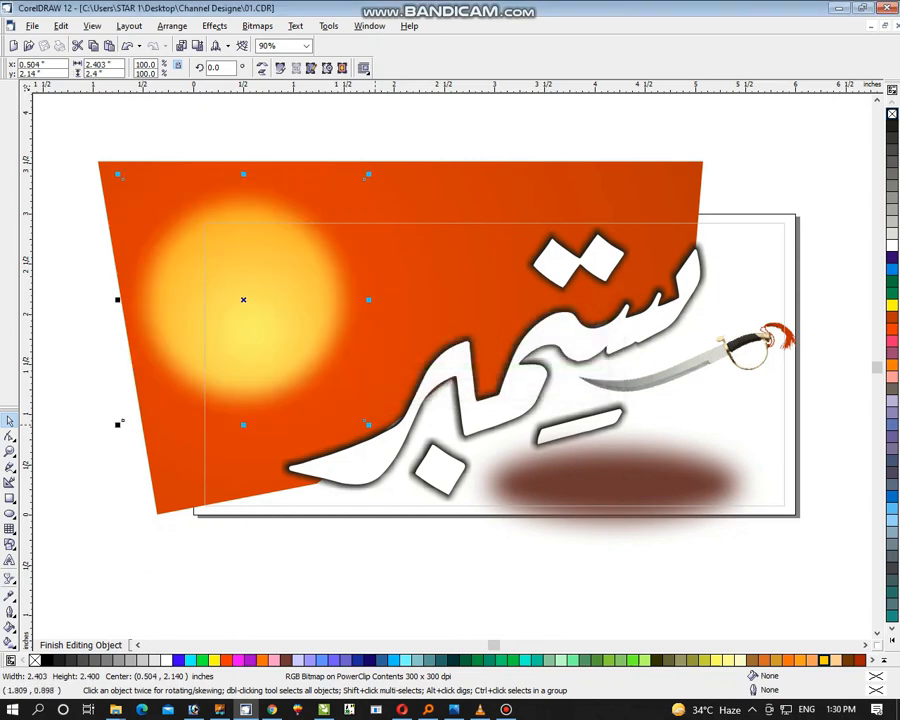
{"action": "left_click_drag", "start_coordinate": [369, 426], "coordinate": [392, 448]}
{"action": "left_click_drag", "start_coordinate": [309, 331], "coordinate": [312, 352]}
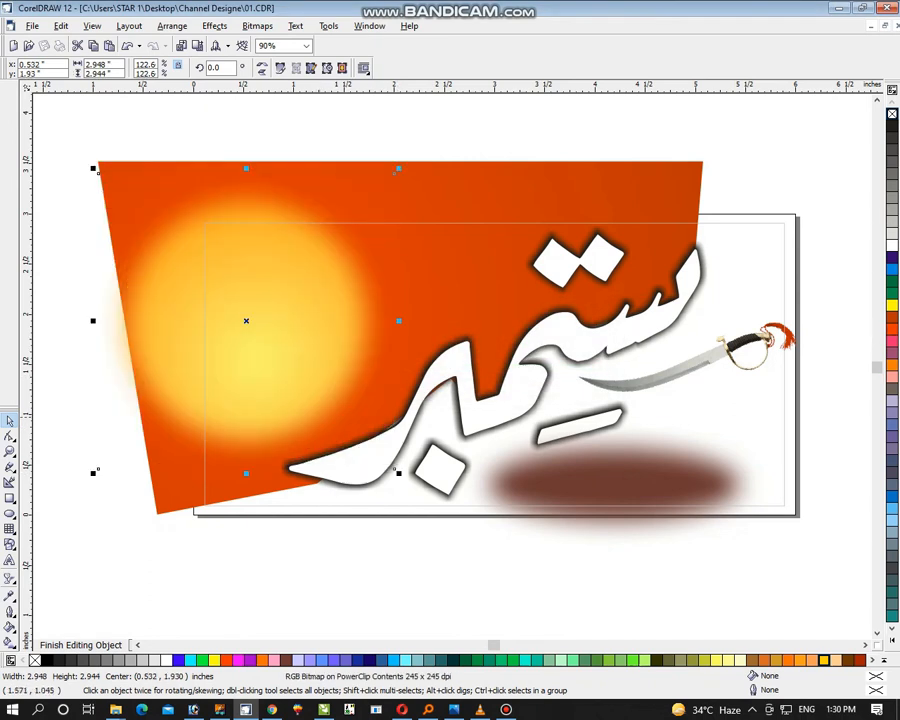
{"action": "left_click_drag", "start_coordinate": [397, 474], "coordinate": [413, 485]}
{"action": "left_click_drag", "start_coordinate": [312, 321], "coordinate": [311, 332]}
{"action": "right_click", "coordinate": [311, 333]}
{"action": "left_click", "coordinate": [372, 368]}
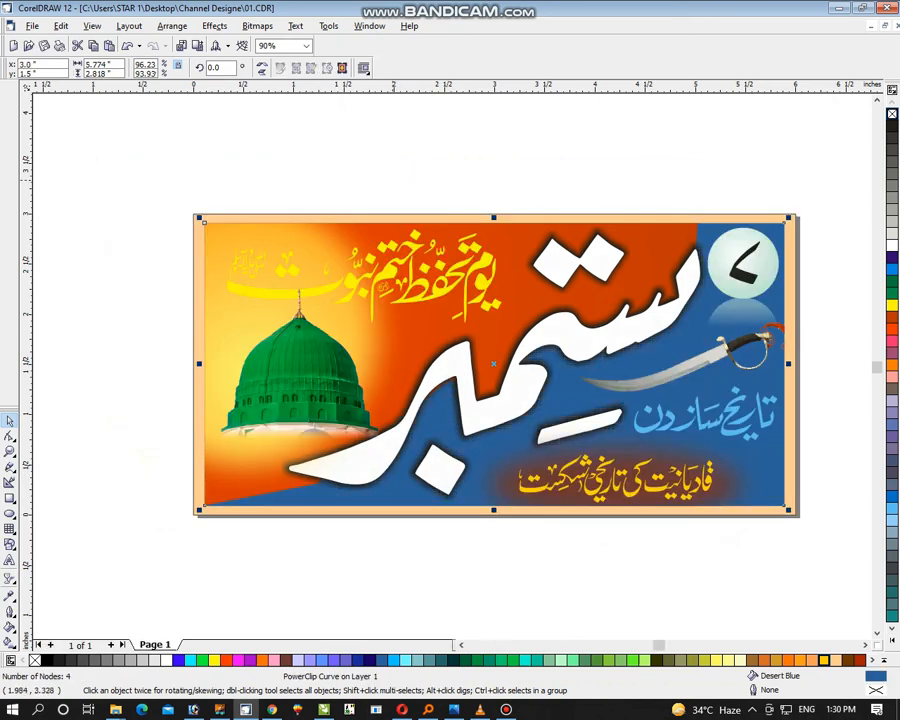
Reopen the background's contents, shift the blurred yellow circle slightly up and left behind the dome, and finish editing
{"action": "left_click", "coordinate": [411, 345], "text": "ctrl"}
{"action": "left_click_drag", "start_coordinate": [256, 351], "coordinate": [235, 341]}
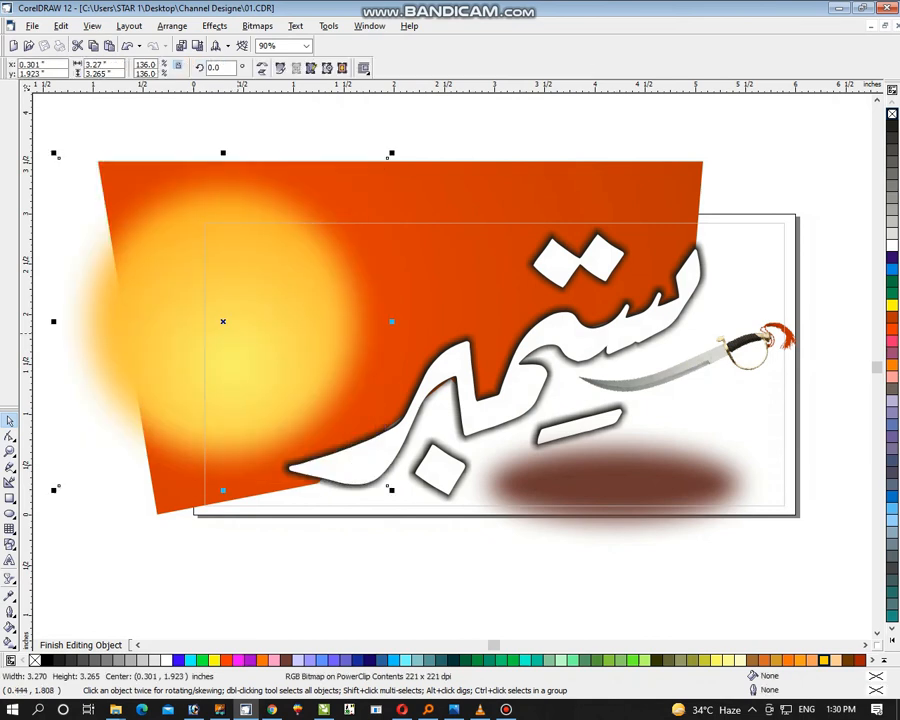
{"action": "right_click", "coordinate": [238, 334]}
{"action": "left_click", "coordinate": [318, 370]}
Move the yellow phrase above the dome up into the empty area above the banner
{"action": "left_click", "coordinate": [429, 279]}
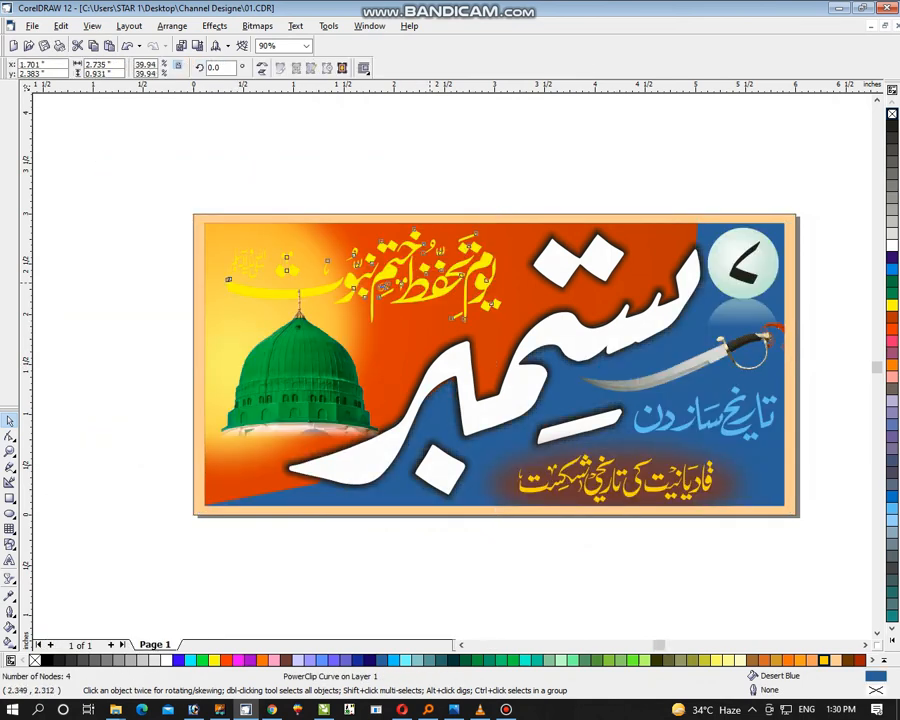
{"action": "left_click", "coordinate": [486, 189]}
{"action": "left_click", "coordinate": [462, 285]}
{"action": "left_click", "coordinate": [289, 394]}
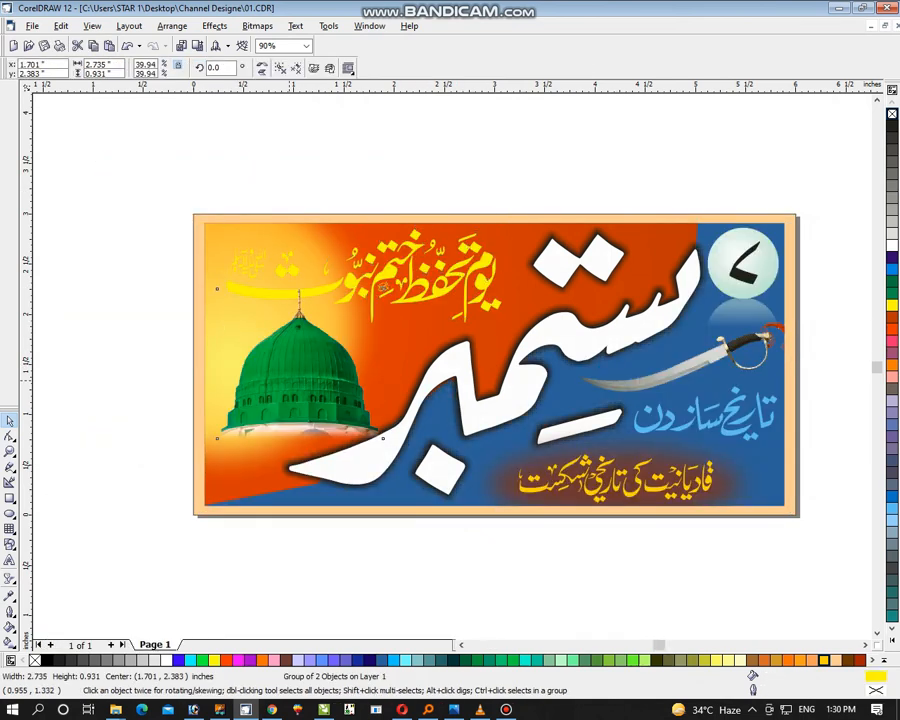
{"action": "left_click", "coordinate": [385, 286]}
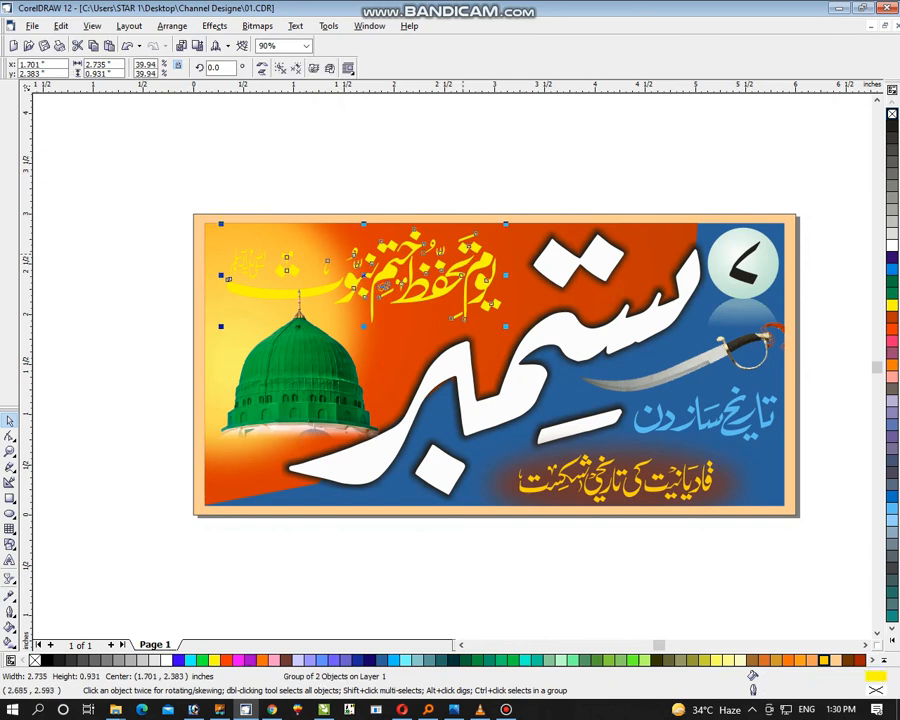
{"action": "left_click_drag", "start_coordinate": [384, 286], "coordinate": [382, 176]}
{"action": "key", "text": "shift+F2"}
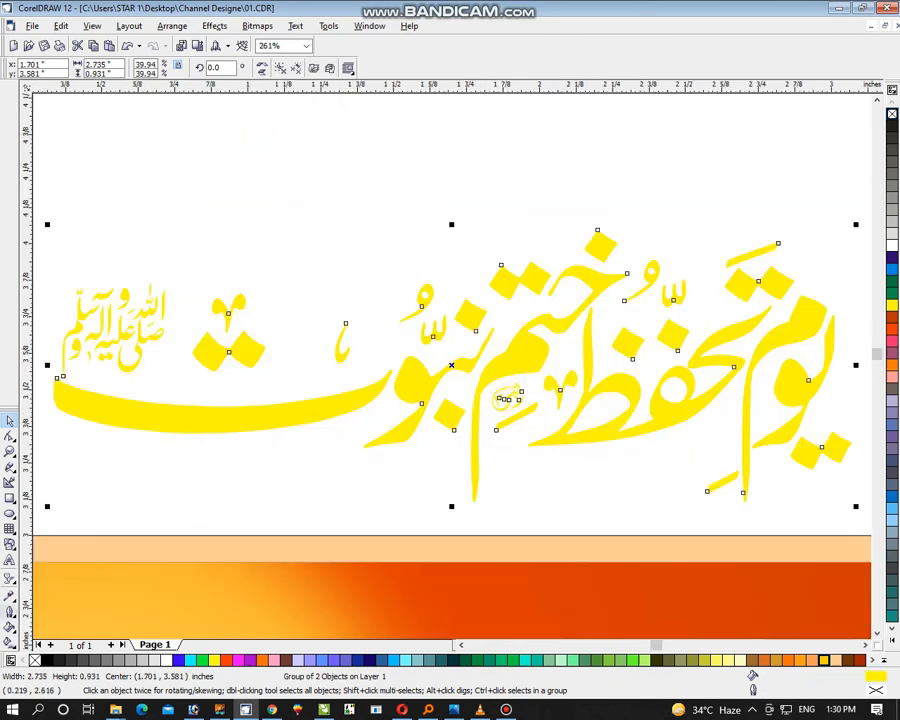
Give the yellow phrase a 2.0 pt black outline with rounded corners and rounded line caps
{"action": "left_click", "coordinate": [12, 600]}
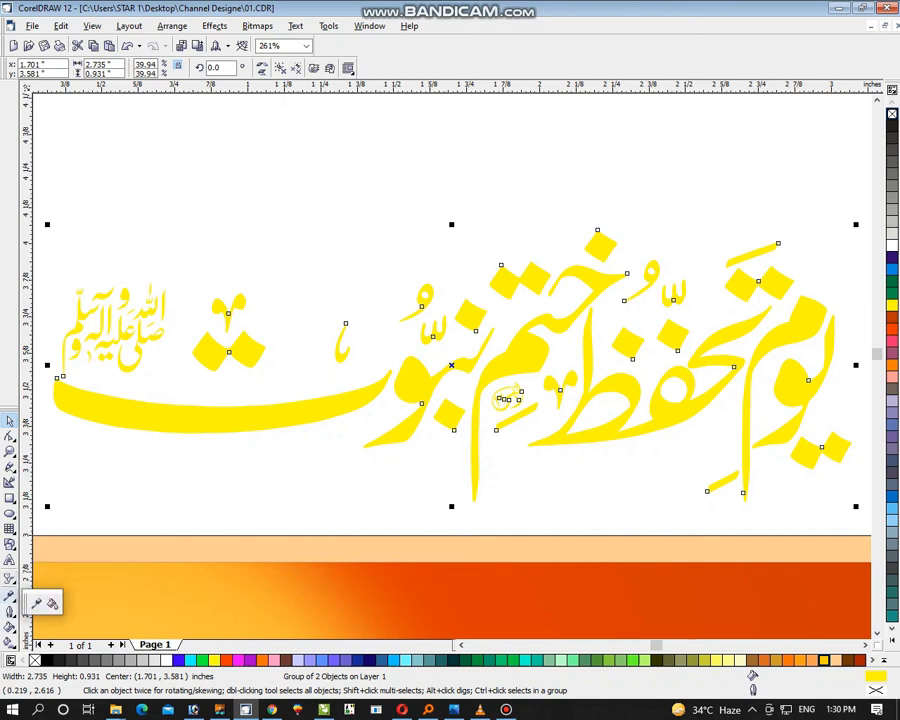
{"action": "left_click", "coordinate": [10, 612]}
{"action": "left_click", "coordinate": [10, 612]}
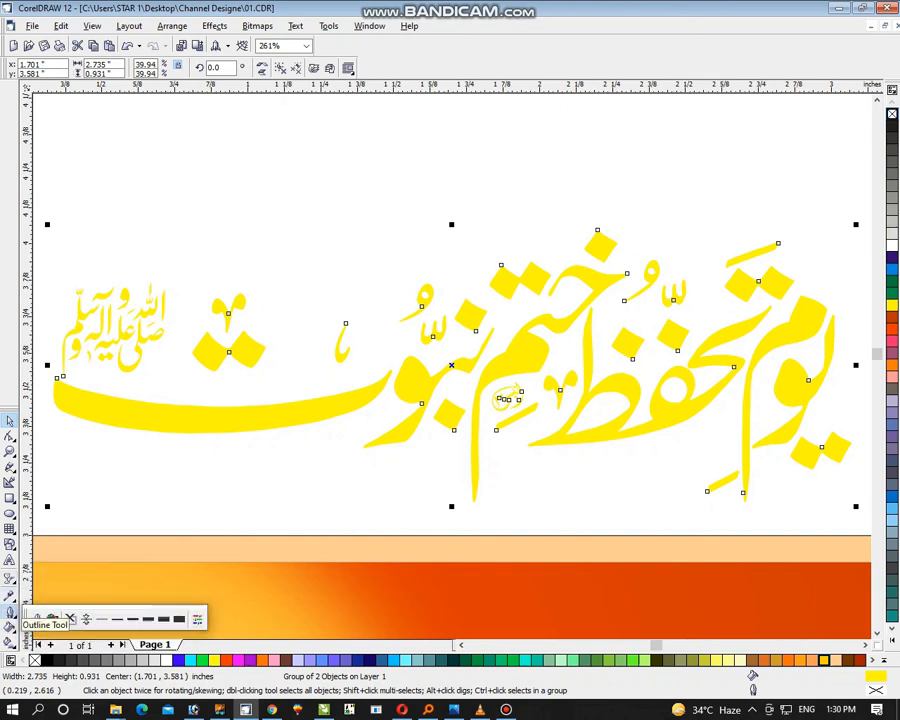
{"action": "left_click", "coordinate": [10, 612]}
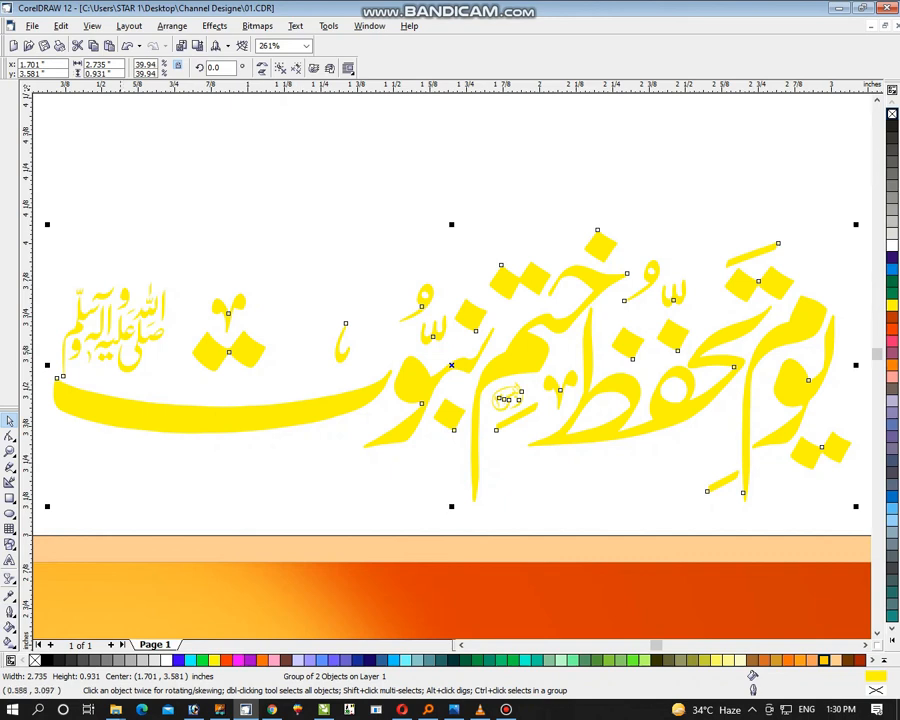
{"action": "left_click", "coordinate": [10, 612]}
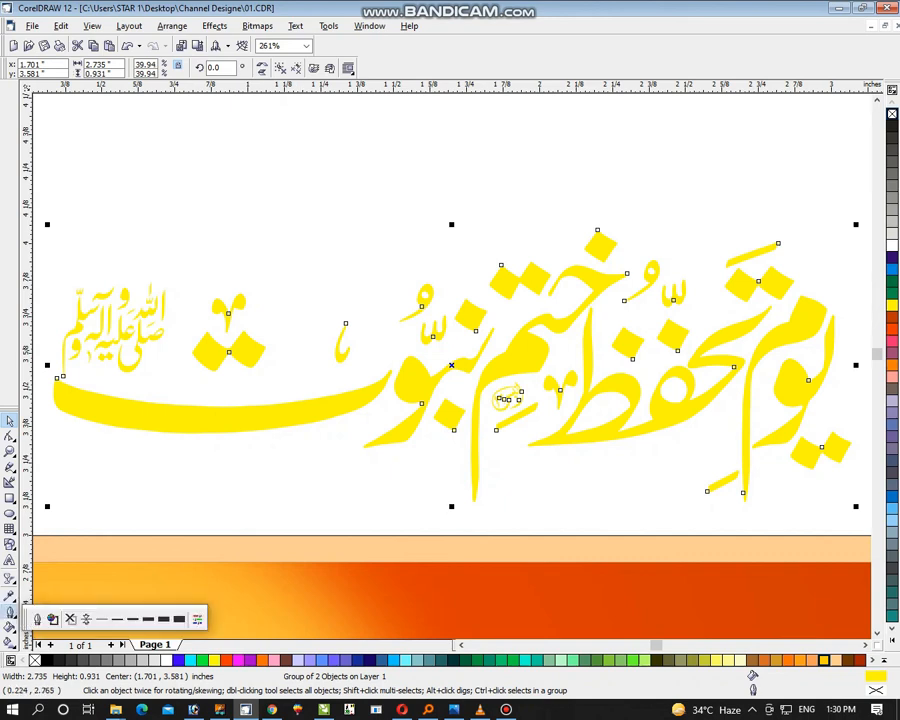
{"action": "left_click", "coordinate": [37, 618]}
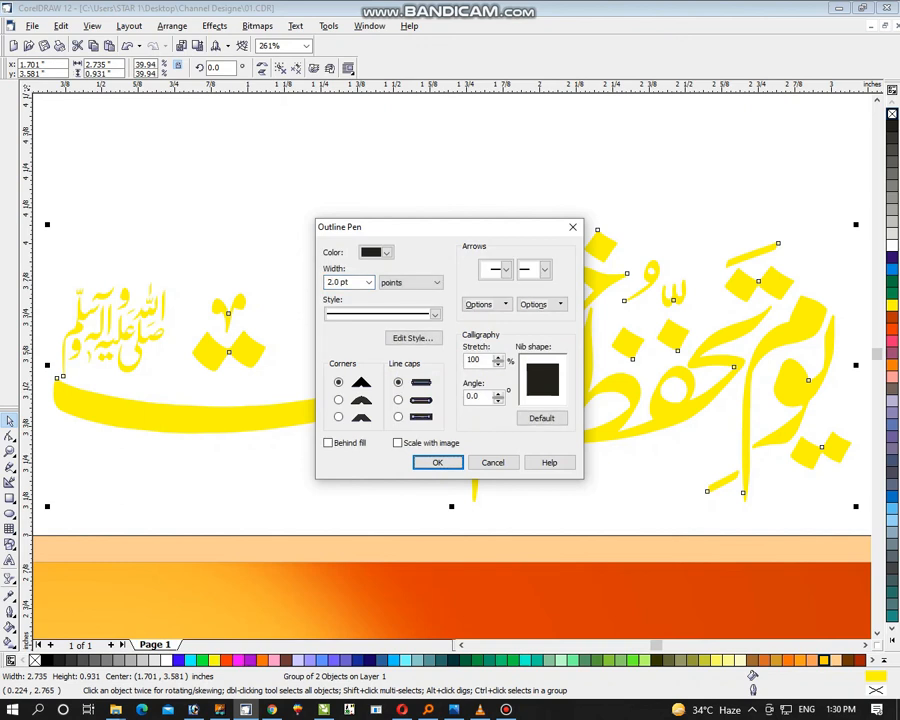
{"action": "left_click", "coordinate": [339, 400]}
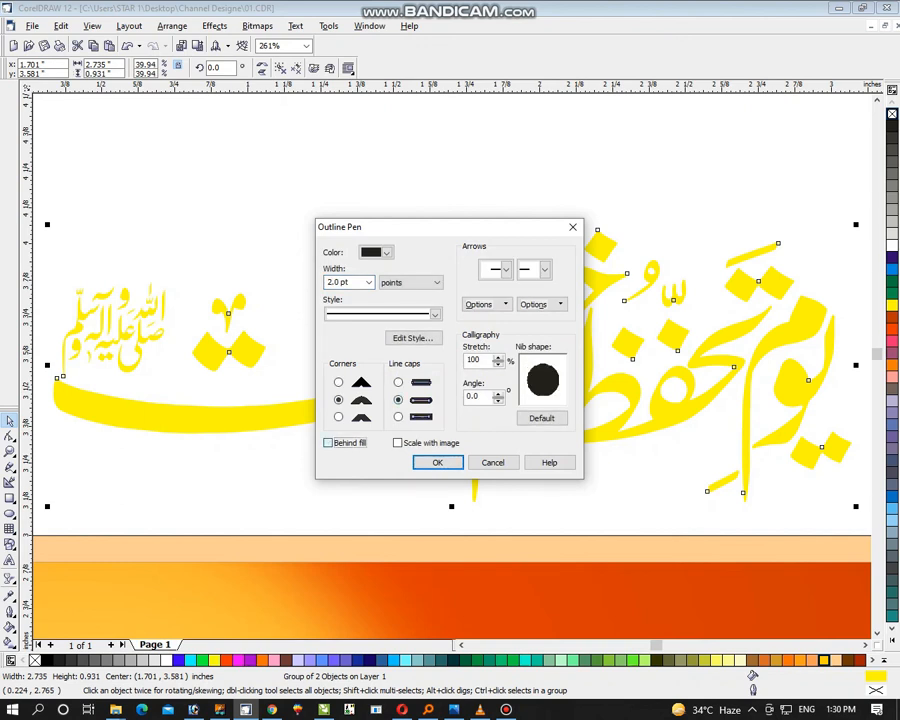
{"action": "key", "text": "Return"}
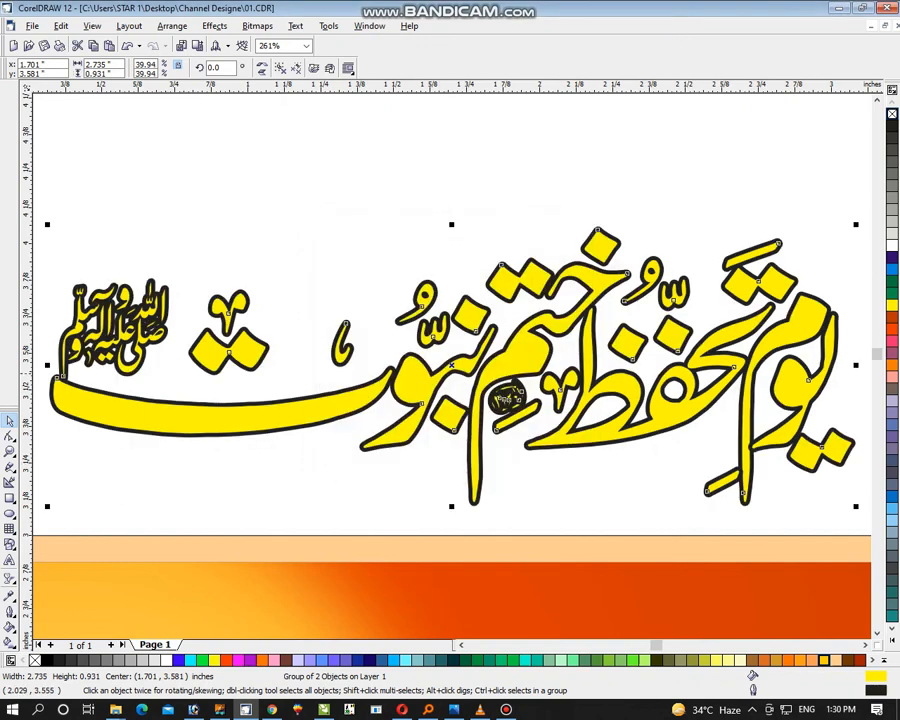
Ungroup the outlined yellow phrase and weld its parts into a single curve
{"action": "key", "text": "ctrl+u"}
{"action": "left_click", "coordinate": [348, 68]}
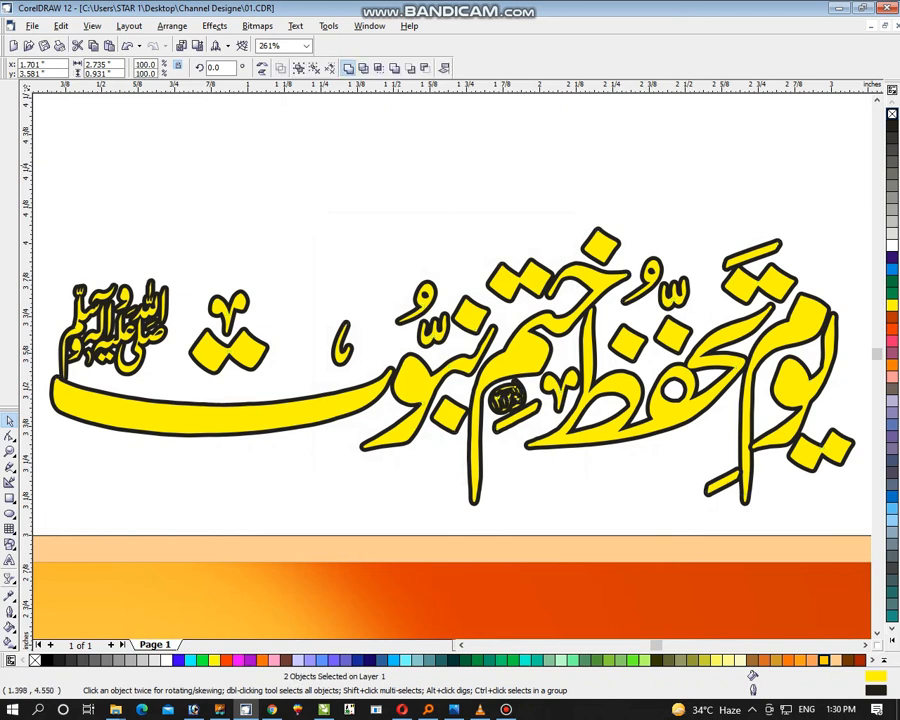
{"action": "key", "text": "z"}
{"action": "right_click", "coordinate": [424, 148]}
{"action": "right_click", "coordinate": [422, 141]}
{"action": "left_click_drag", "start_coordinate": [206, 199], "coordinate": [748, 561]}
{"action": "left_click", "coordinate": [10, 421]}
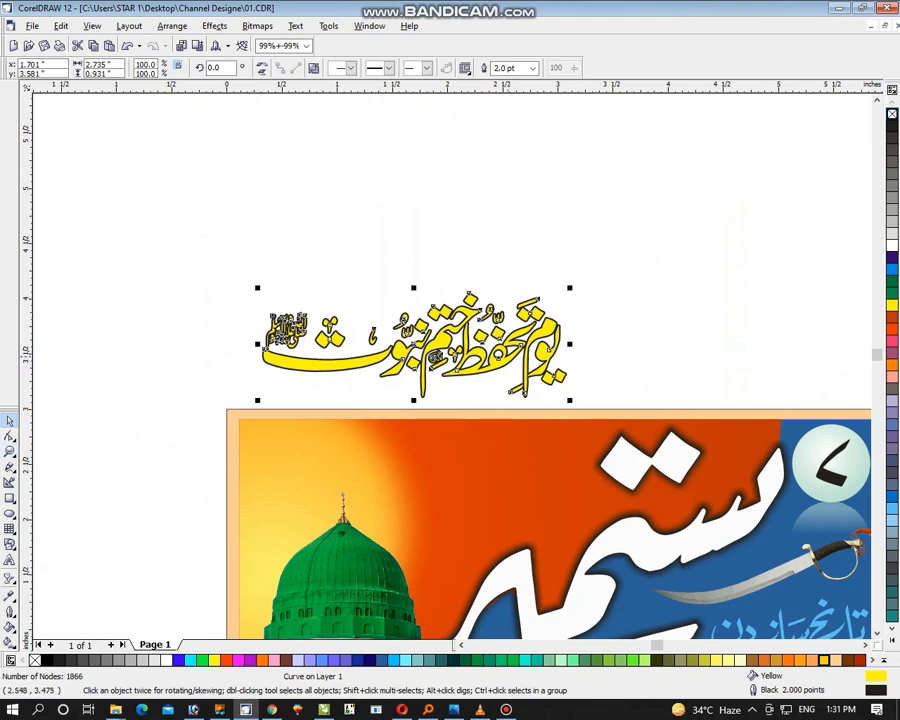
Place the welded phrase back on the banner above the dome and change its outline colour to Walnut
{"action": "left_click_drag", "start_coordinate": [508, 343], "coordinate": [530, 452]}
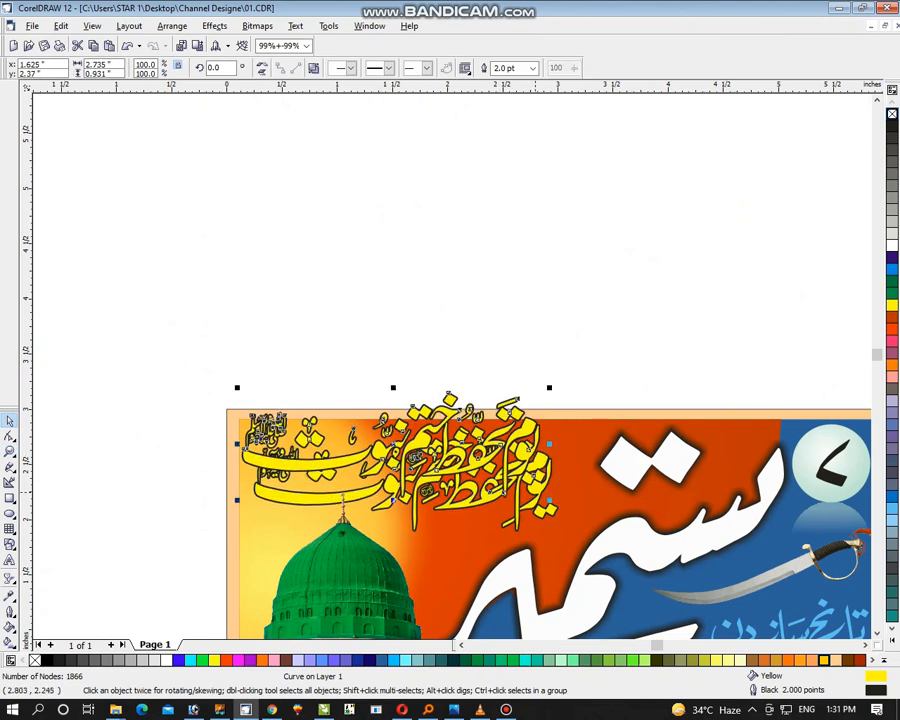
{"action": "key", "text": "ctrl+z"}
{"action": "left_click", "coordinate": [544, 513]}
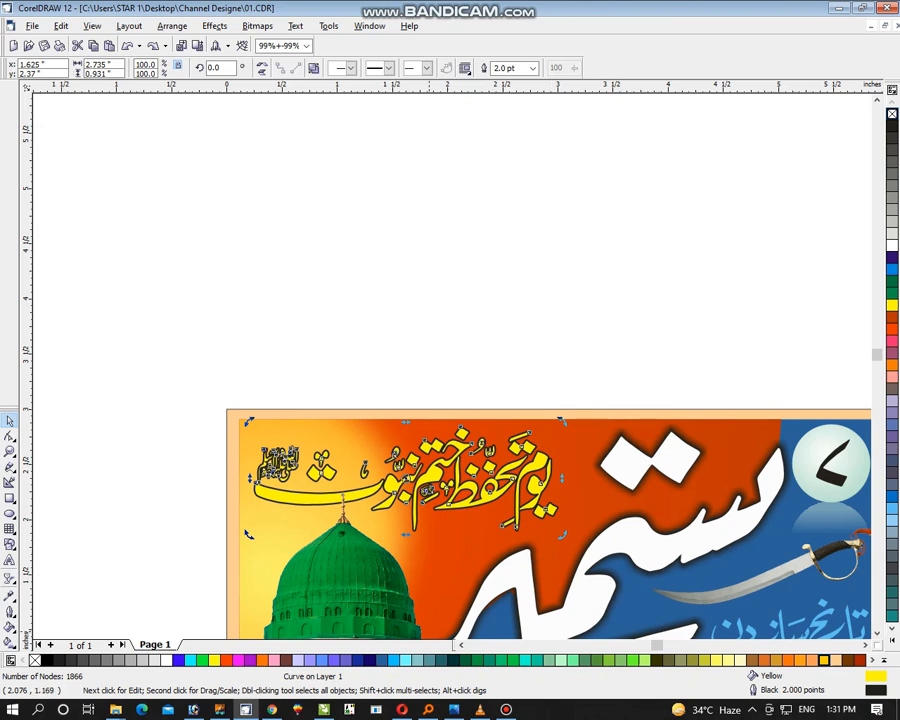
{"action": "right_click", "coordinate": [849, 660]}
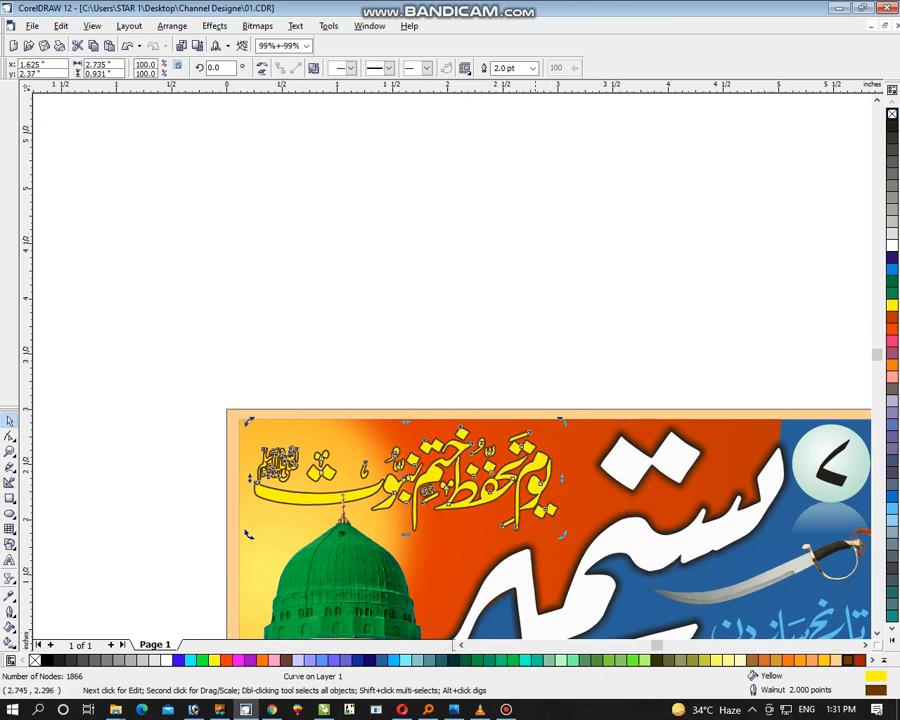
{"action": "left_click_drag", "start_coordinate": [536, 484], "coordinate": [530, 468]}
{"action": "key", "text": "ctrl+z"}
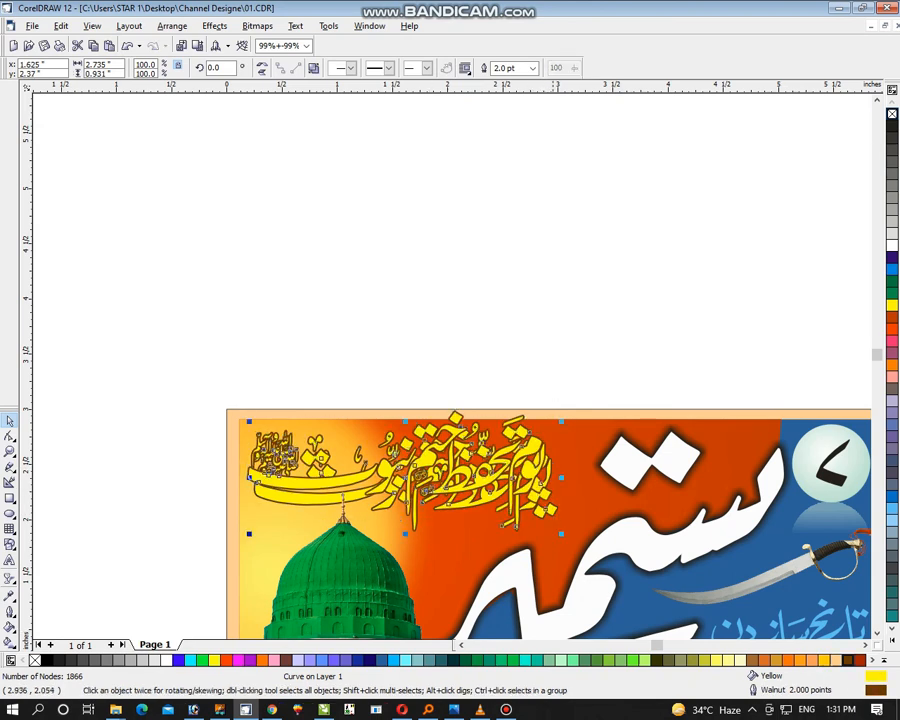
{"action": "key", "text": "Escape"}
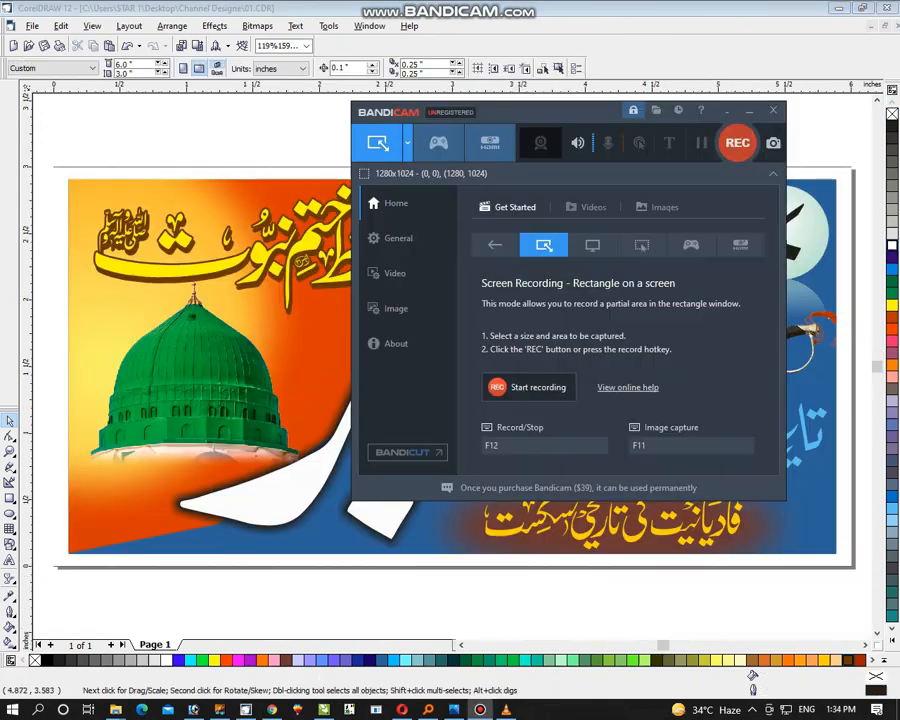
Select all the banner objects and check the design in a full-screen preview
{"action": "left_click", "coordinate": [844, 171]}
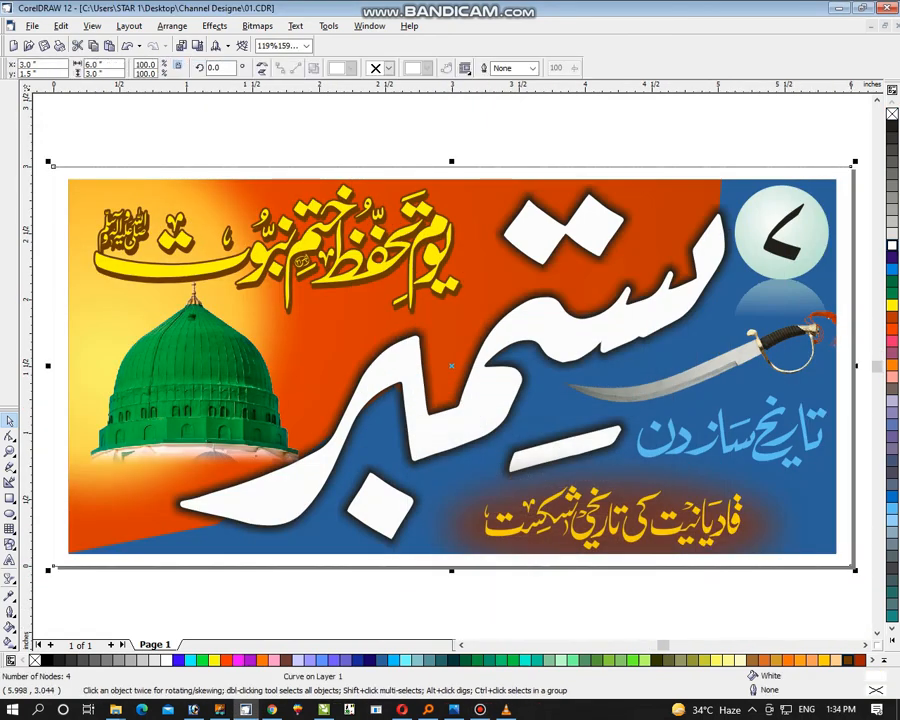
{"action": "left_click", "coordinate": [784, 132]}
{"action": "key", "text": "ctrl+a"}
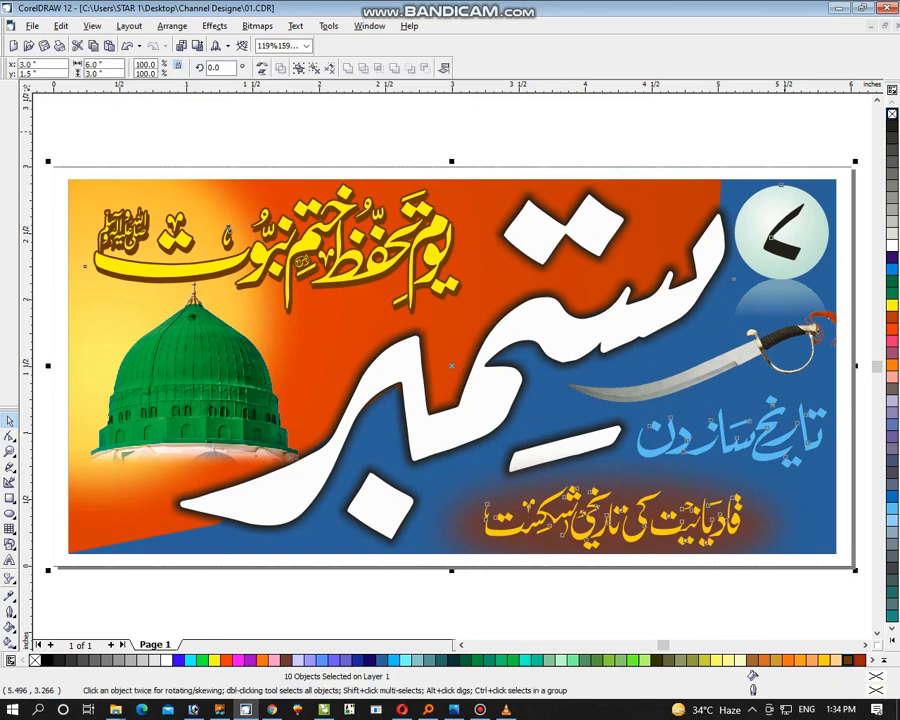
{"action": "key", "text": "ctrl+g"}
{"action": "key", "text": "F9"}
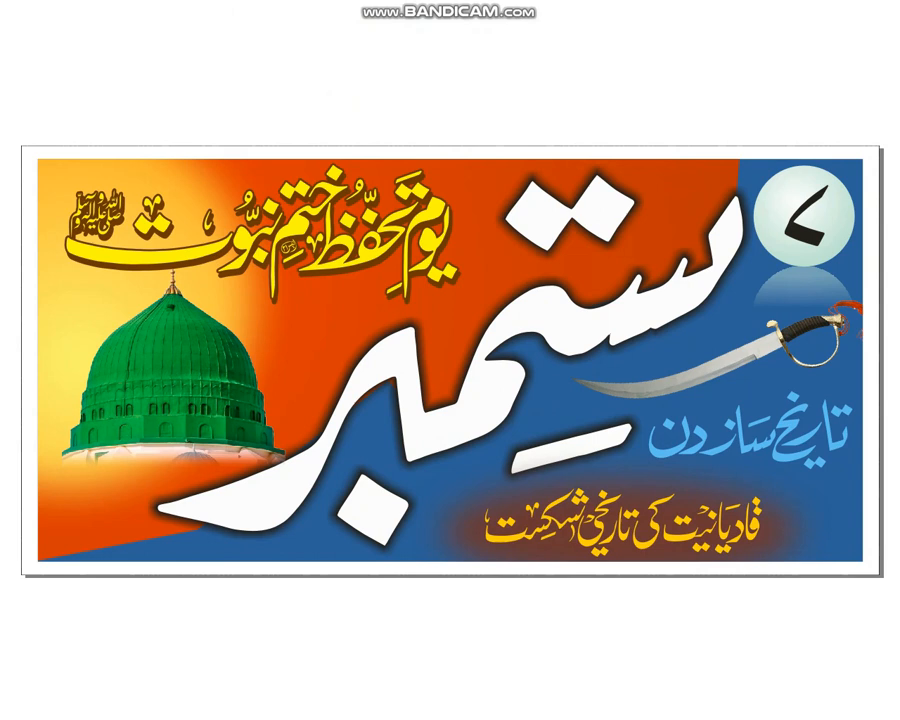
{"action": "key", "text": "Escape"}
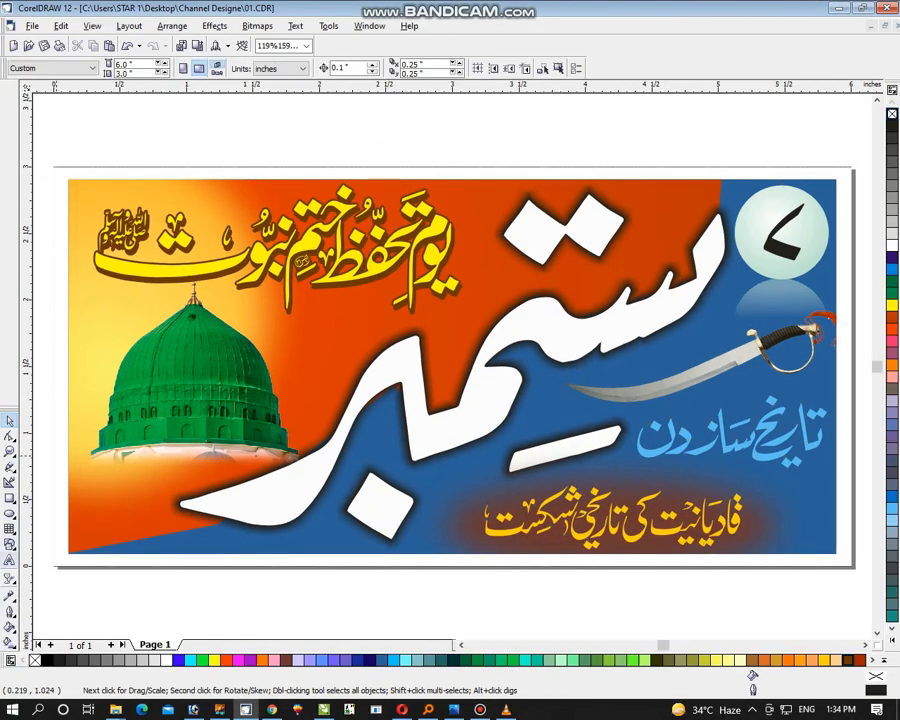
Add the artistic text "STAR GRAPHICS" followed by the contact phone number just below the banner
{"action": "key", "text": "F8"}
{"action": "left_click", "coordinate": [132, 612]}
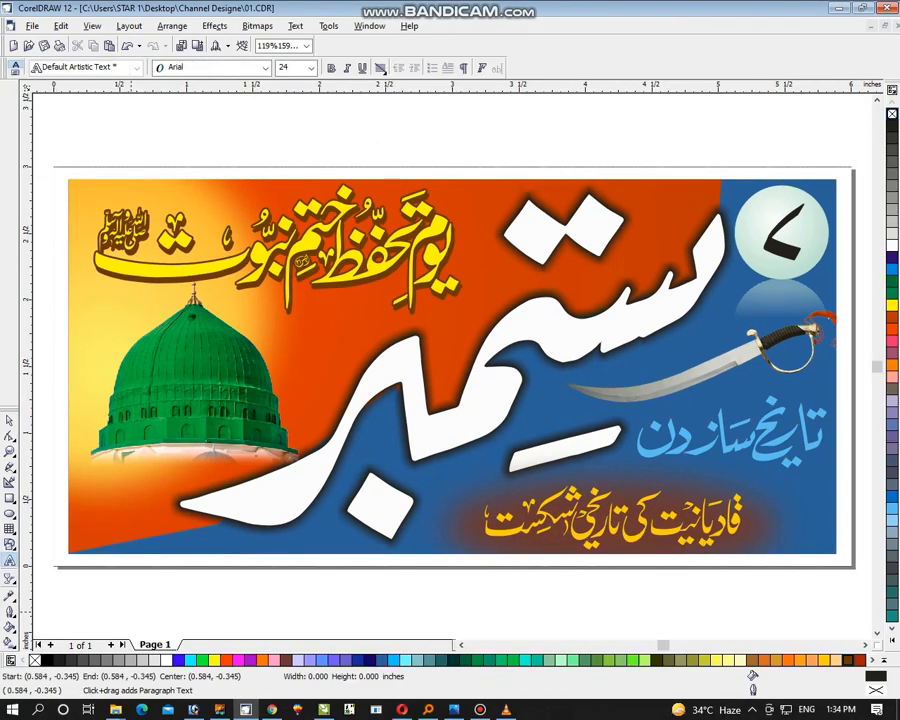
{"action": "type", "text": "S"}
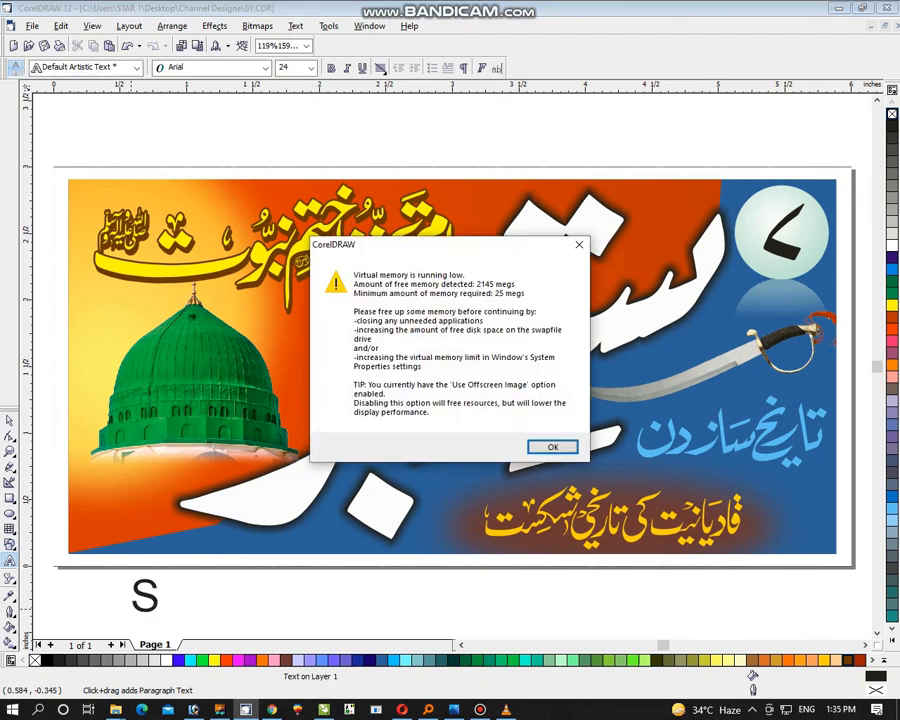
{"action": "key", "text": "Return"}
{"action": "type", "text": "TAR"}
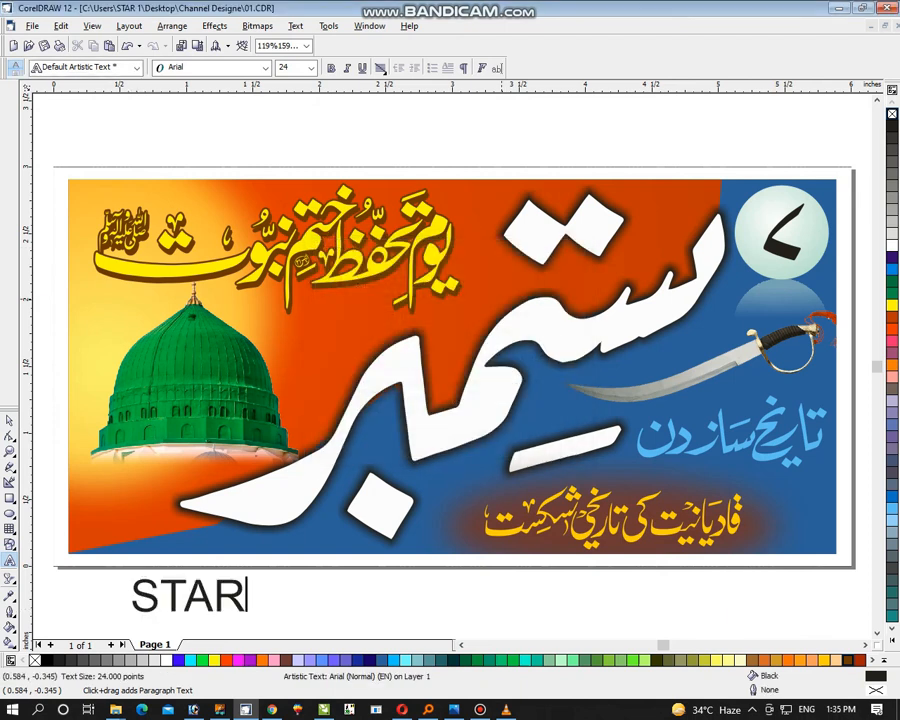
{"action": "type", "text": " GRAPHIC"}
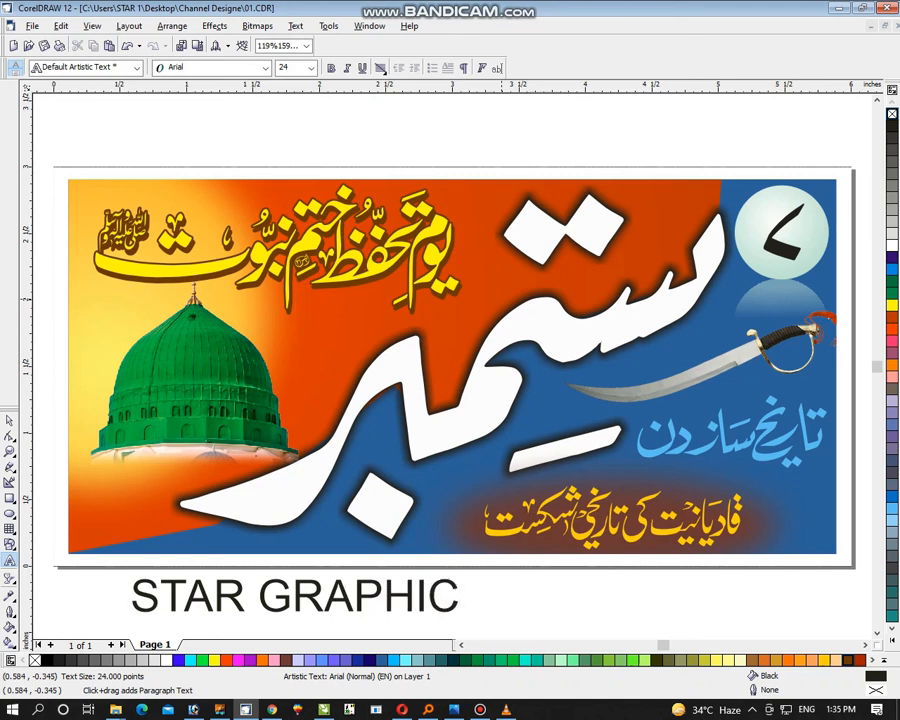
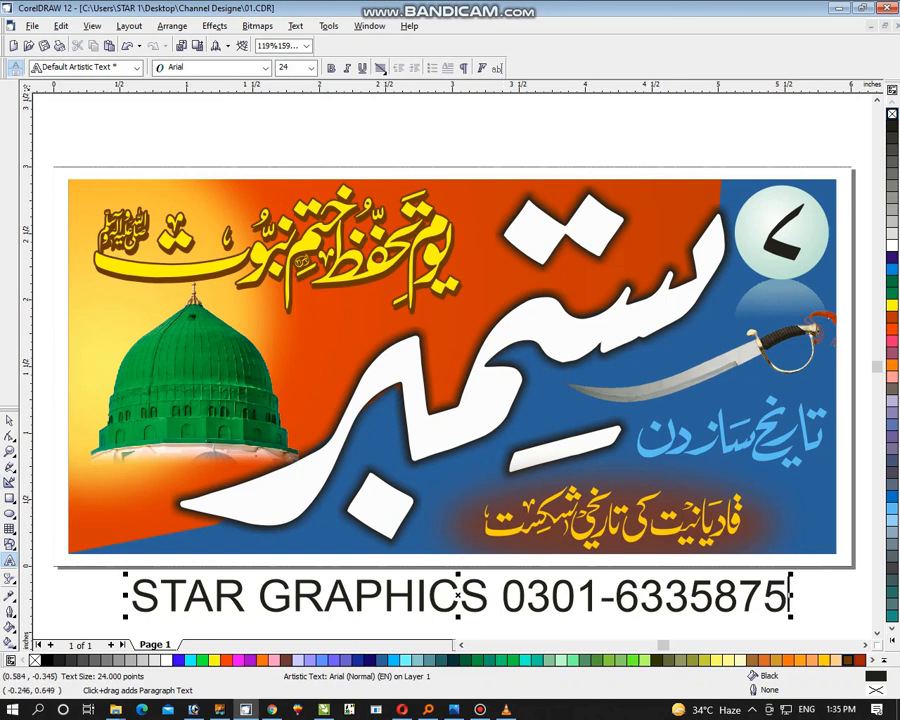
Format the STAR GRAPHICS line as bold white text of about 7 pt and place it along the banner's lower edge below the dome
{"action": "left_click", "coordinate": [9, 421]}
{"action": "key", "text": "ctrl+b"}
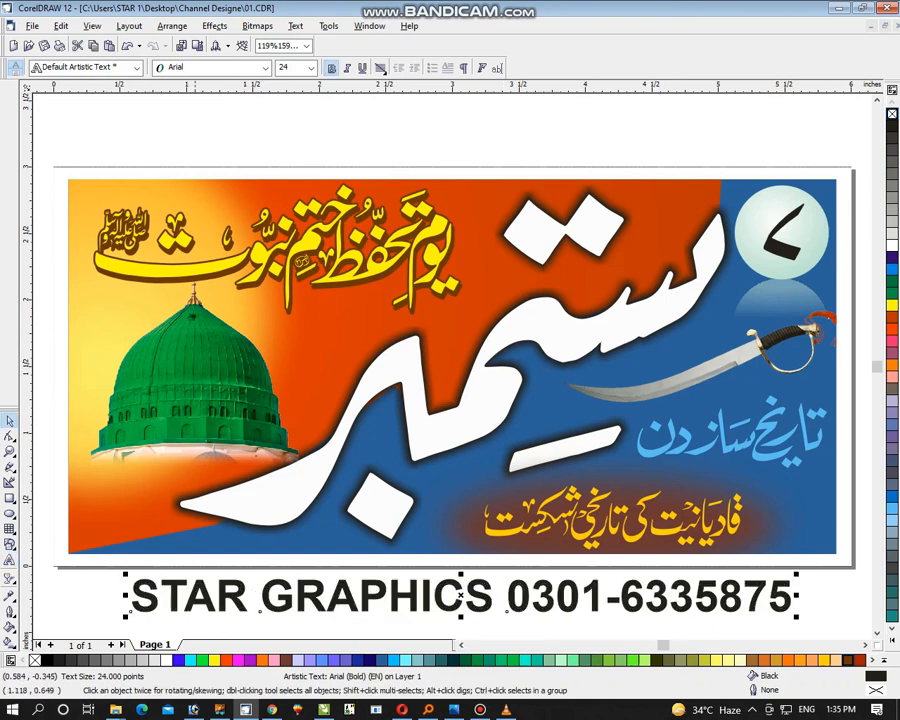
{"action": "left_click_drag", "start_coordinate": [123, 620], "coordinate": [567, 594]}
{"action": "left_click", "coordinate": [174, 602]}
{"action": "left_click_drag", "start_coordinate": [705, 589], "coordinate": [258, 546]}
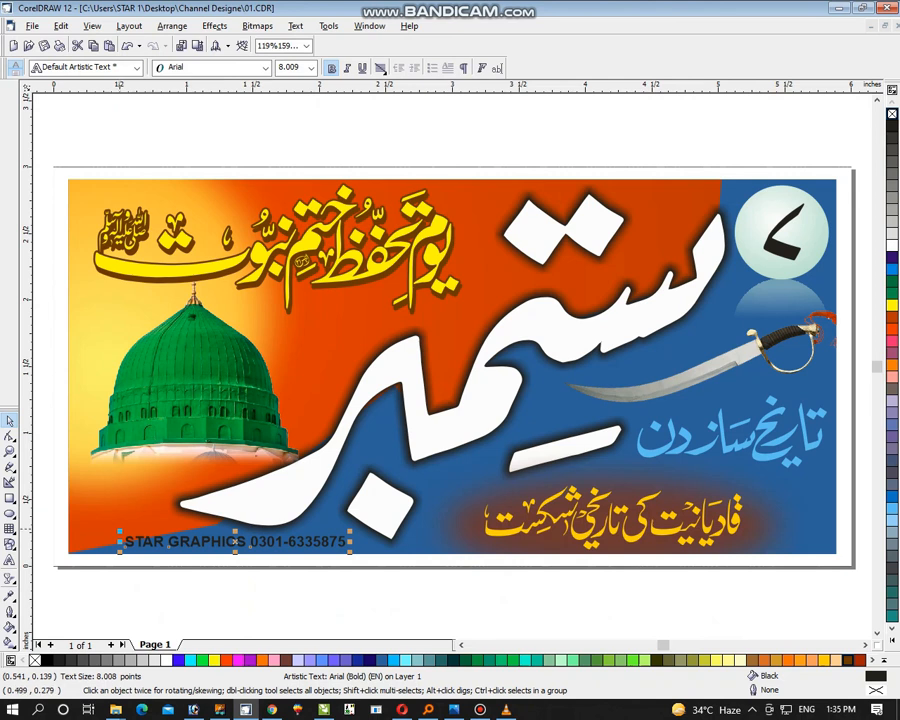
{"action": "left_click_drag", "start_coordinate": [119, 531], "coordinate": [147, 531]}
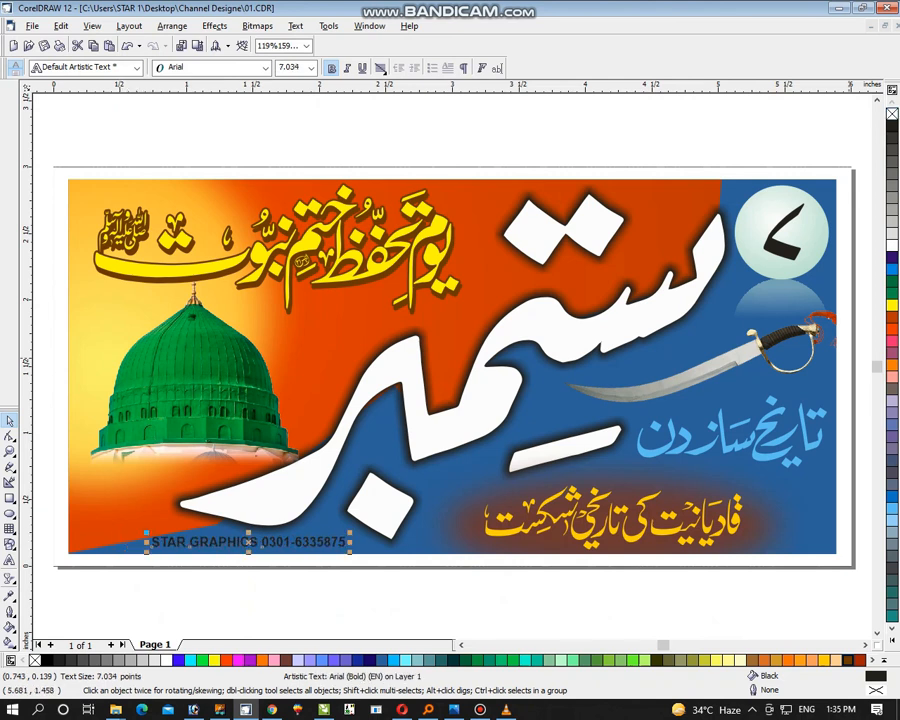
{"action": "left_click", "coordinate": [891, 244]}
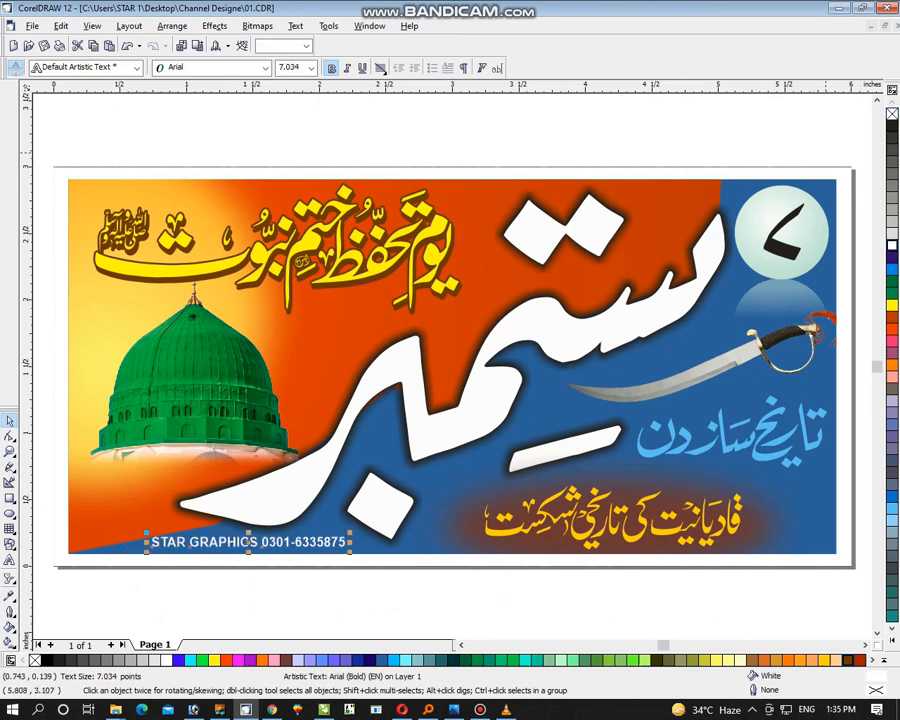
Preview the finished banner with its credit line full screen
{"action": "key", "text": "ctrl+a"}
{"action": "key", "text": "F9"}
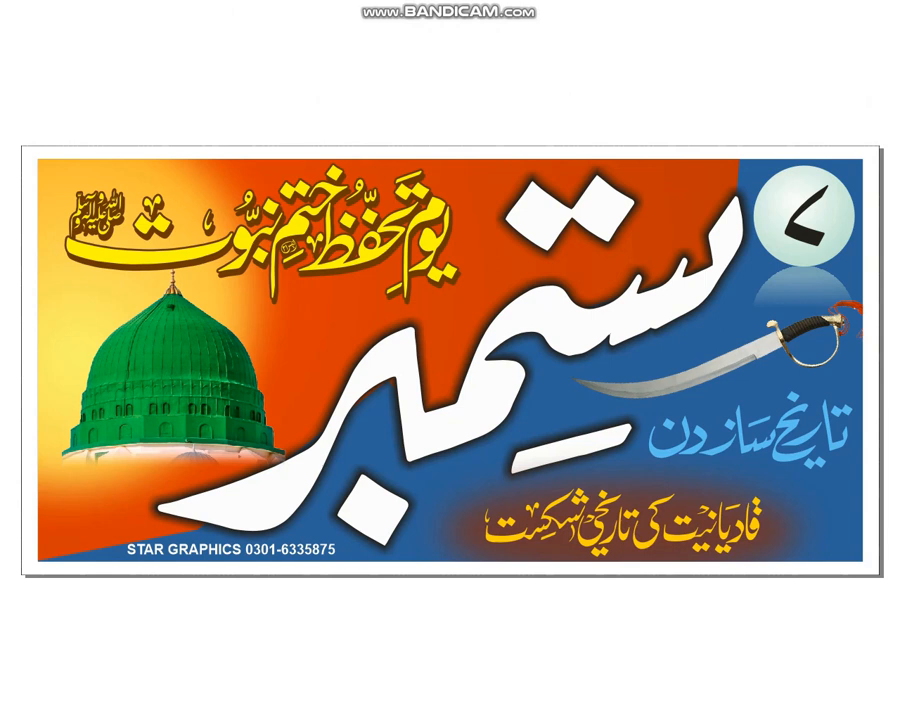
{"action": "key", "text": "Escape"}
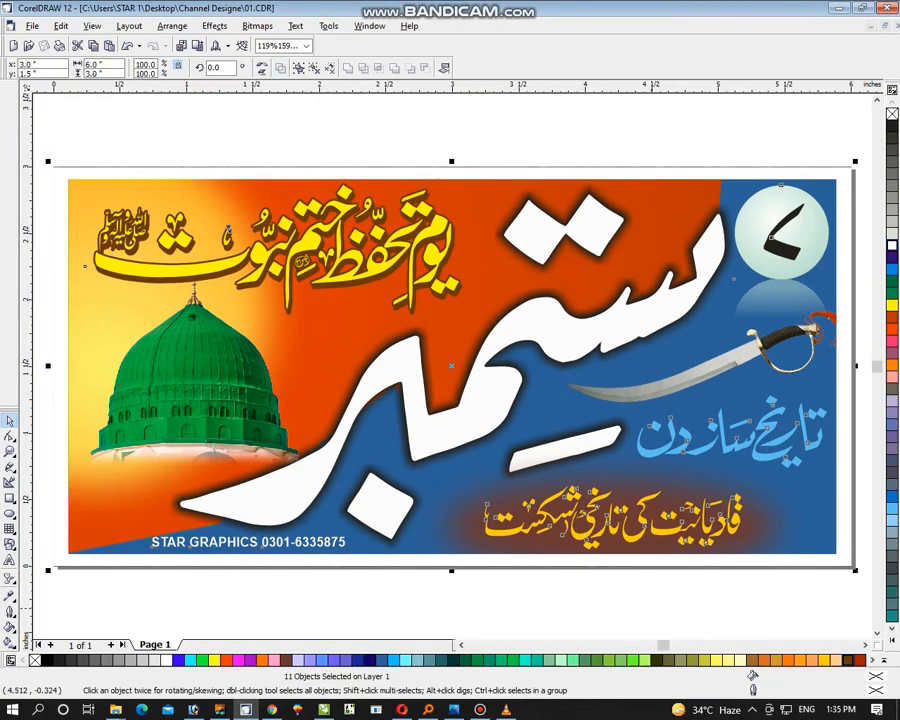